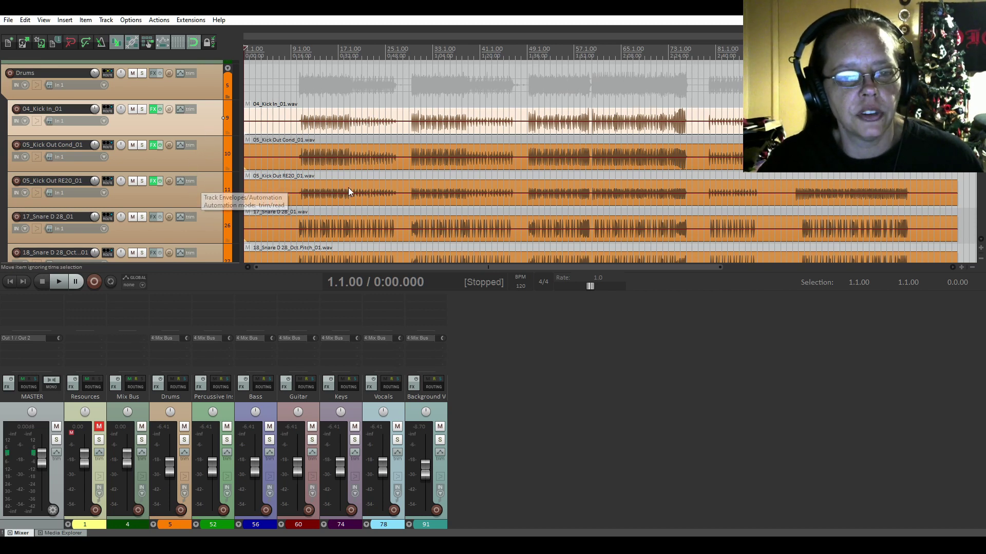
Zoom in on the 05_Kick Out Cond_01 kick hits around bar 12.3 to compare waveforms
scroll(367, 175, "up", 2)
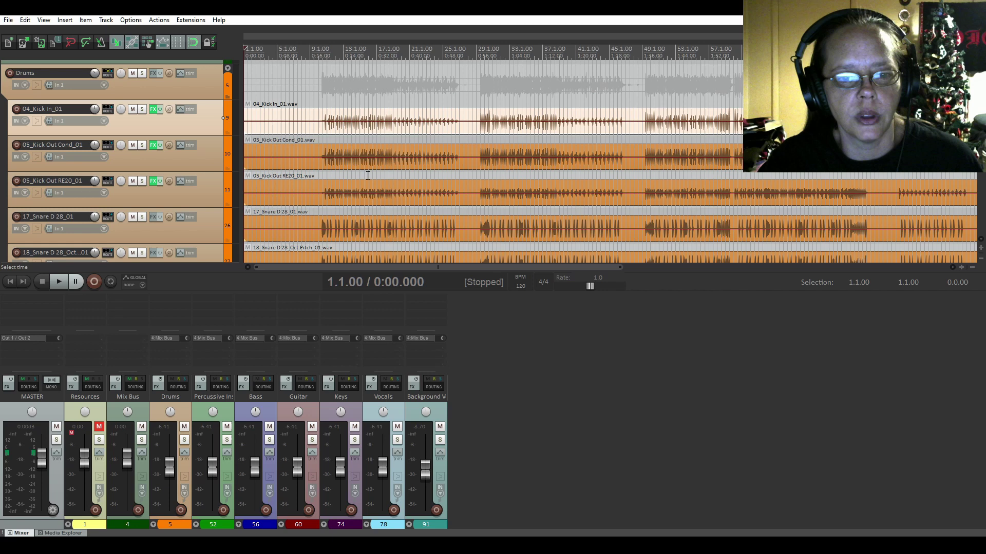
left_click(360, 157)
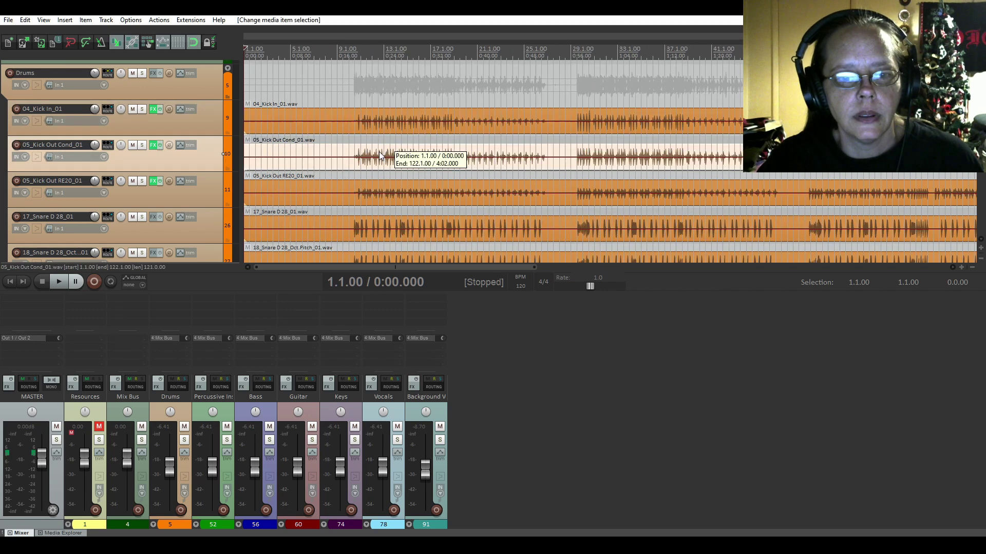
scroll(485, 164, "up", 4)
scroll(623, 173, "up", 4)
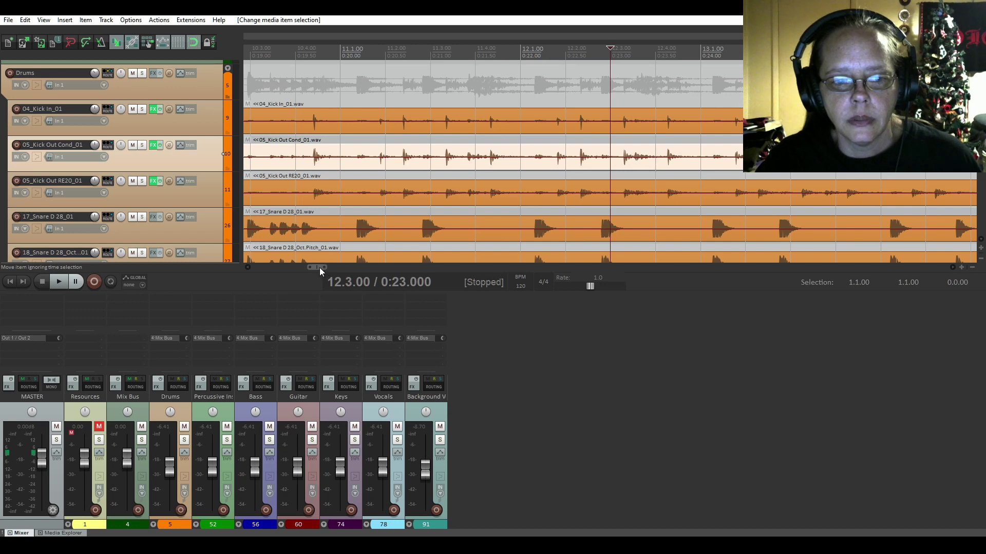
scroll(320, 267, "right", 2)
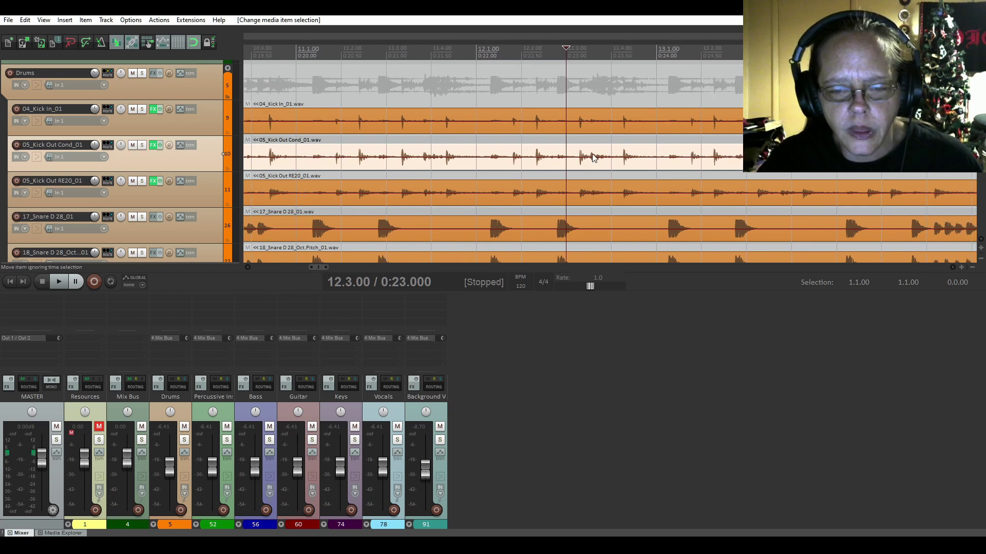
scroll(590, 181, "up", 6)
scroll(590, 180, "up", 2)
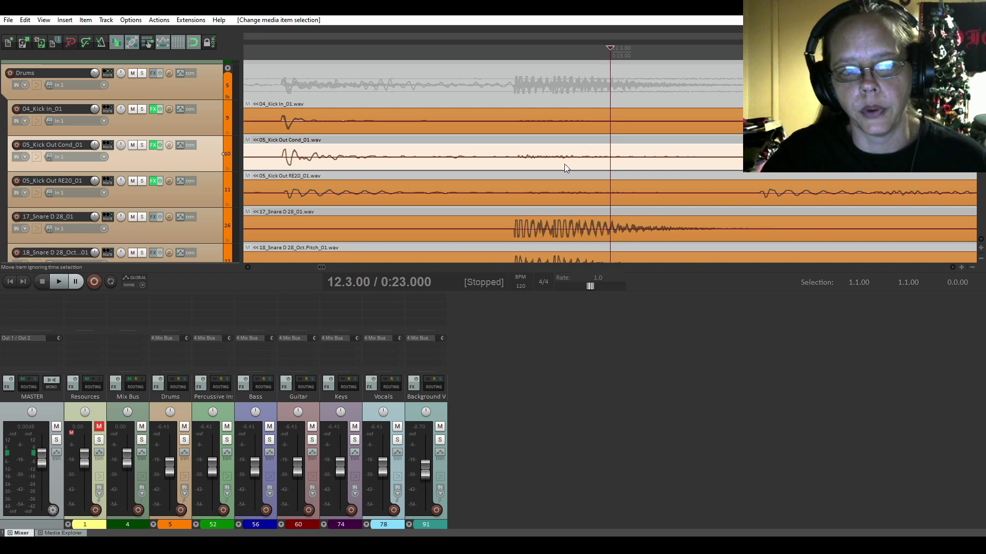
scroll(548, 156, "down", 3)
scroll(547, 157, "down", 8)
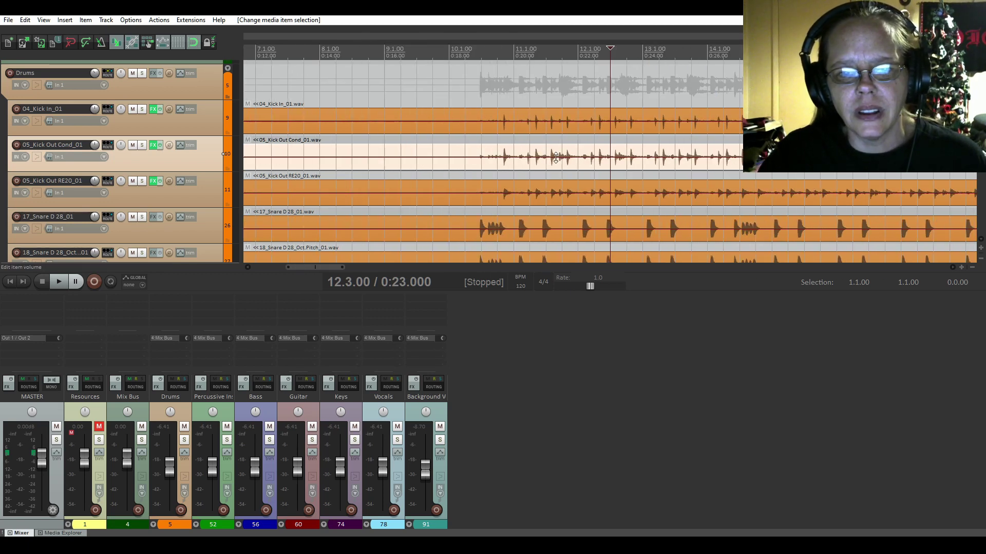
Place the edit point on the first Kick In transient and zoom in there
left_click(500, 116)
key("Right")
key("Right")
key("Right")
key("Right")
key("Right")
key("Right")
key("Right")
key("Right")
key("Right")
key("Right")
key("Right")
key("Right")
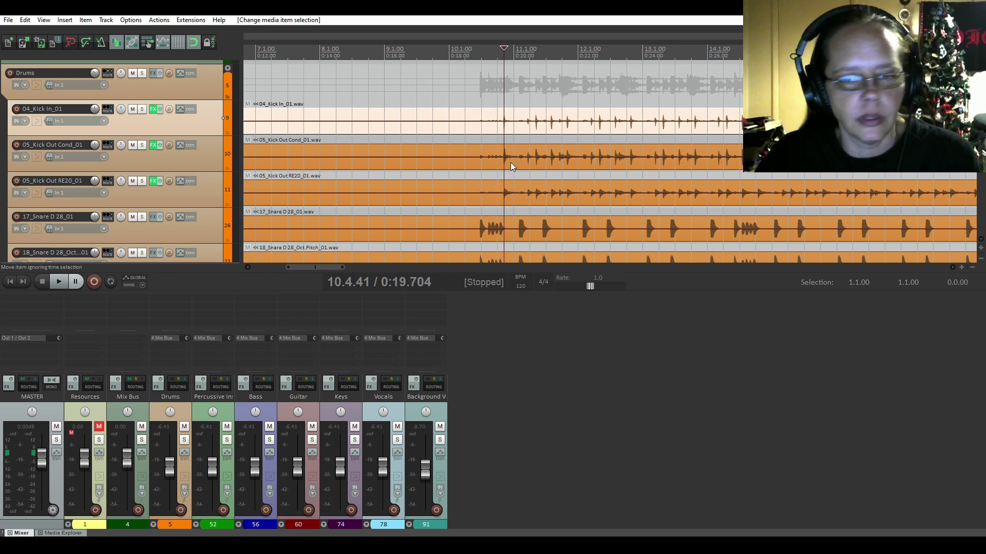
scroll(545, 153, "up", 2)
scroll(652, 156, "up", 10)
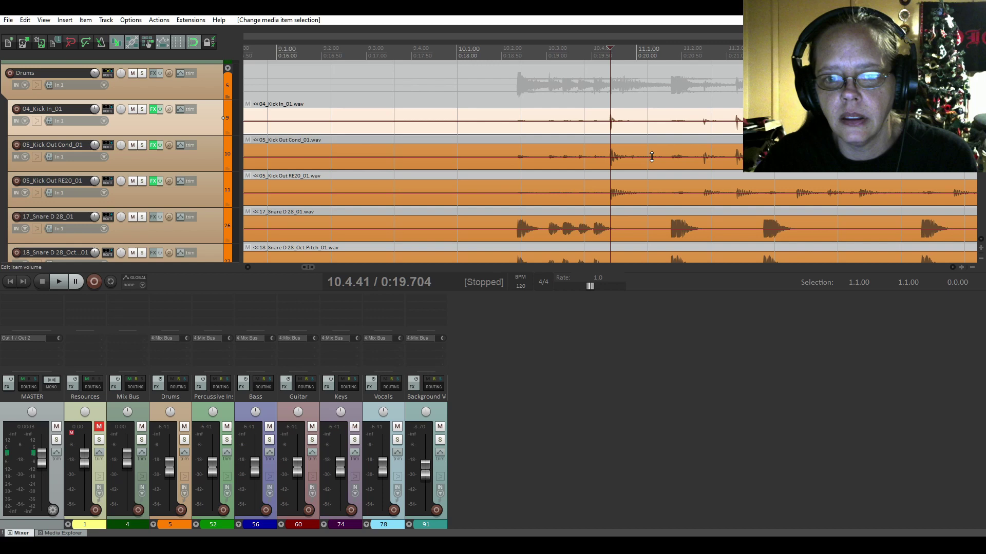
scroll(652, 157, "up", 5)
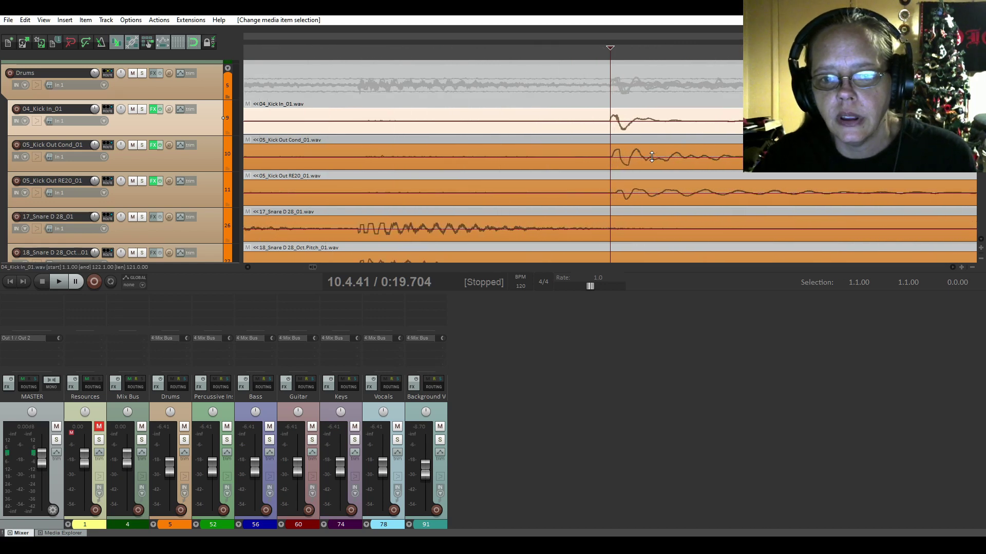
scroll(652, 156, "up", 2)
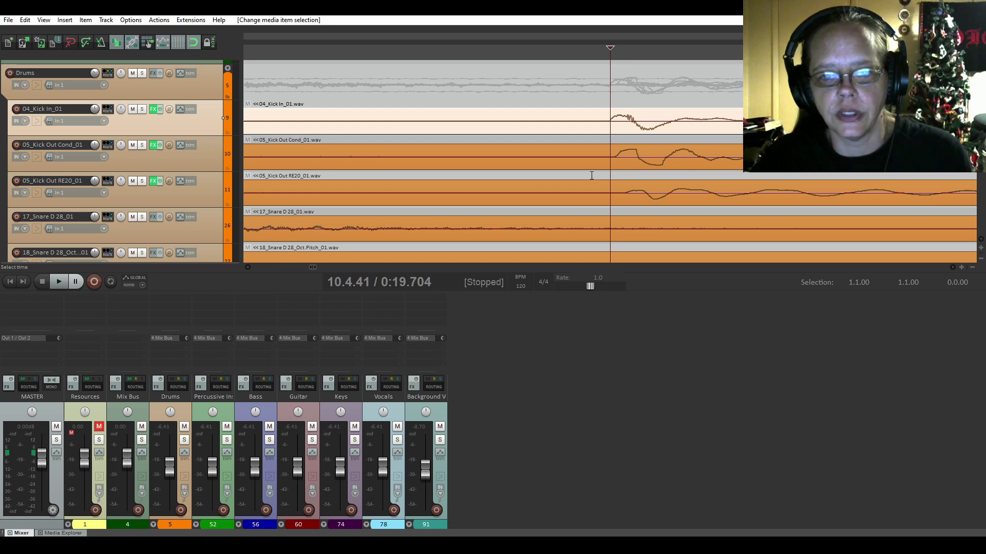
Select both Kick Out tracks and slide their items to line up with Kick In
left_click(211, 162)
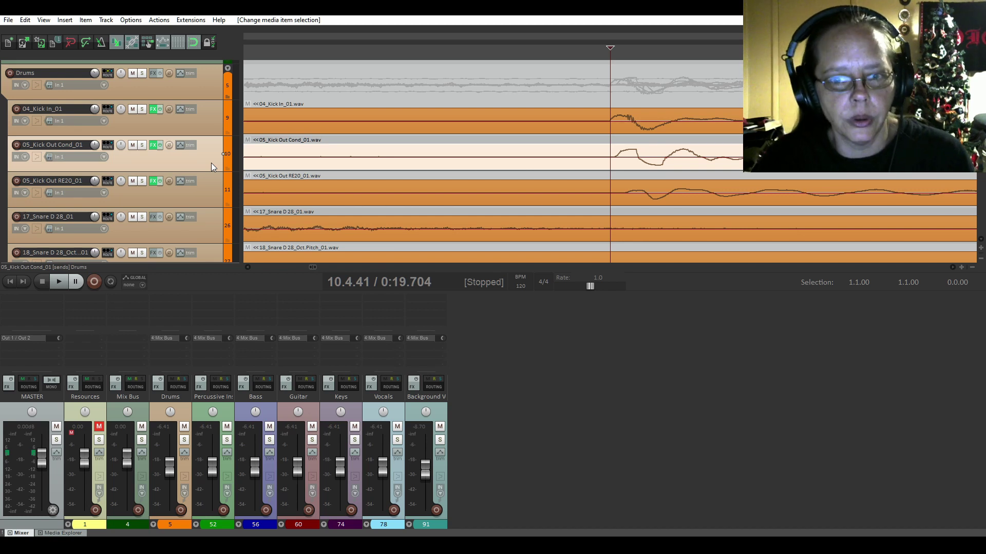
left_click(210, 201, "ctrl")
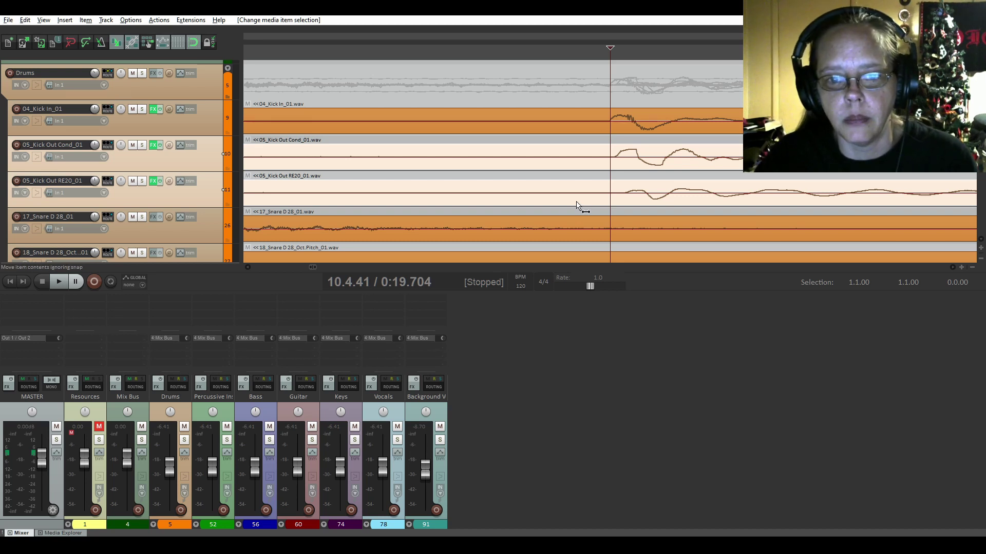
left_click_drag(576, 202, 568, 204)
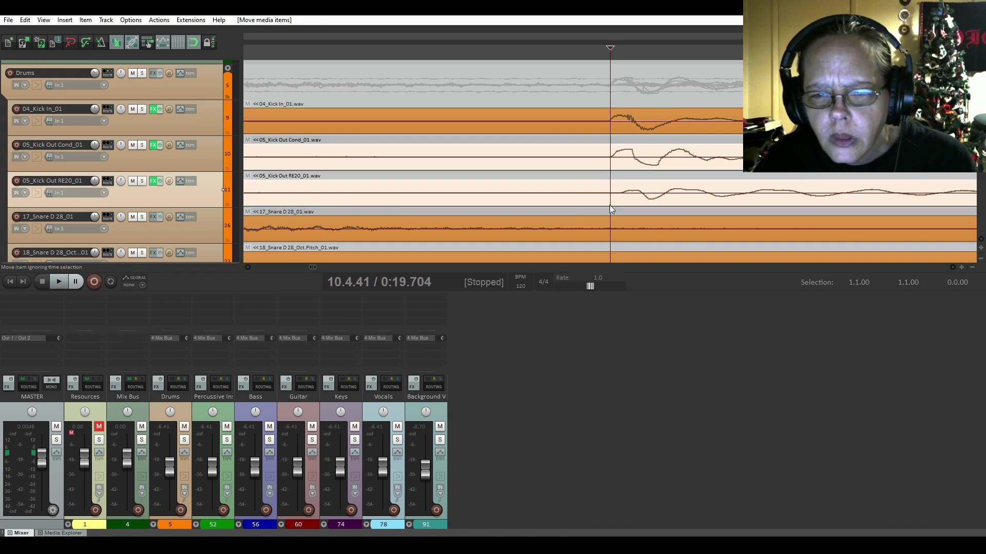
scroll(568, 164, "down", 10)
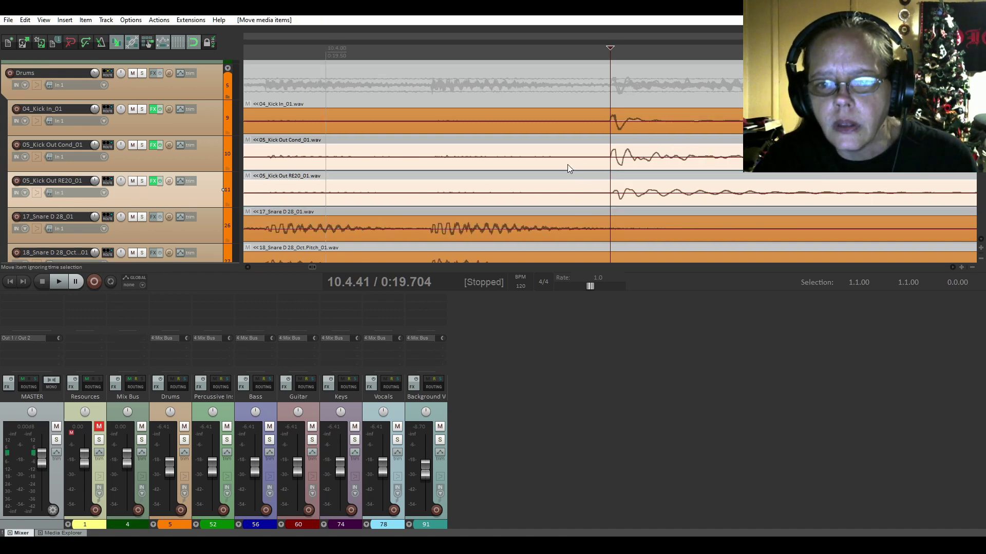
scroll(568, 164, "down", 6)
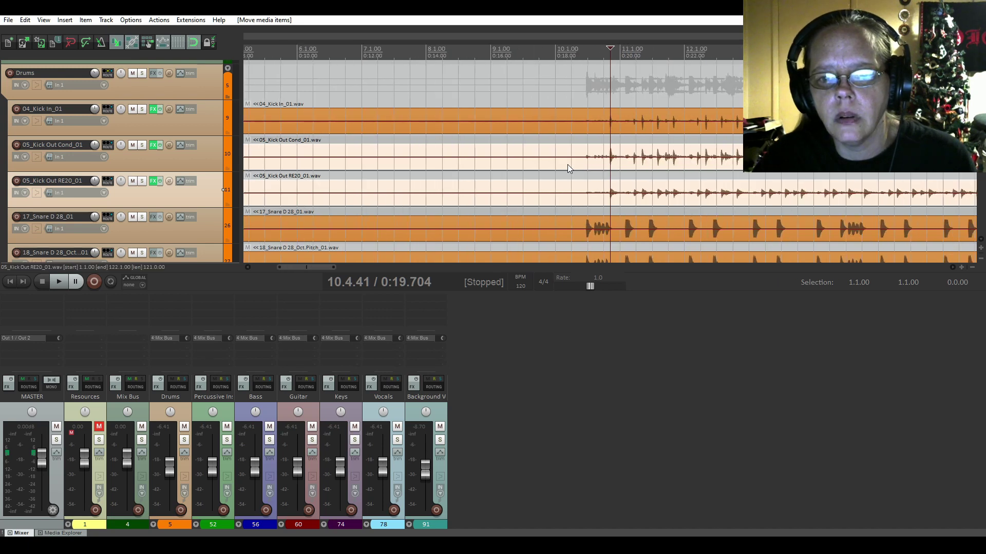
left_click(142, 109)
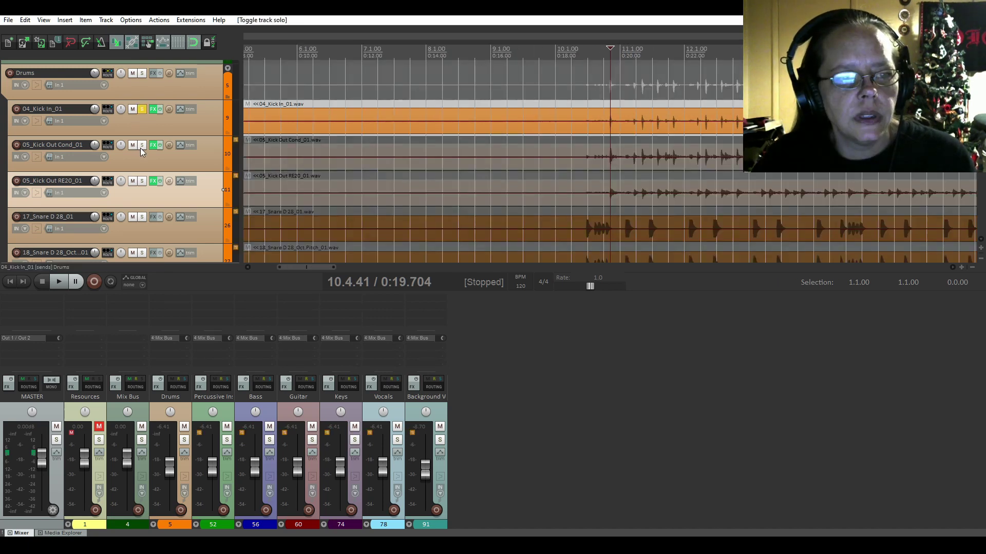
left_click(142, 146)
left_click(140, 181)
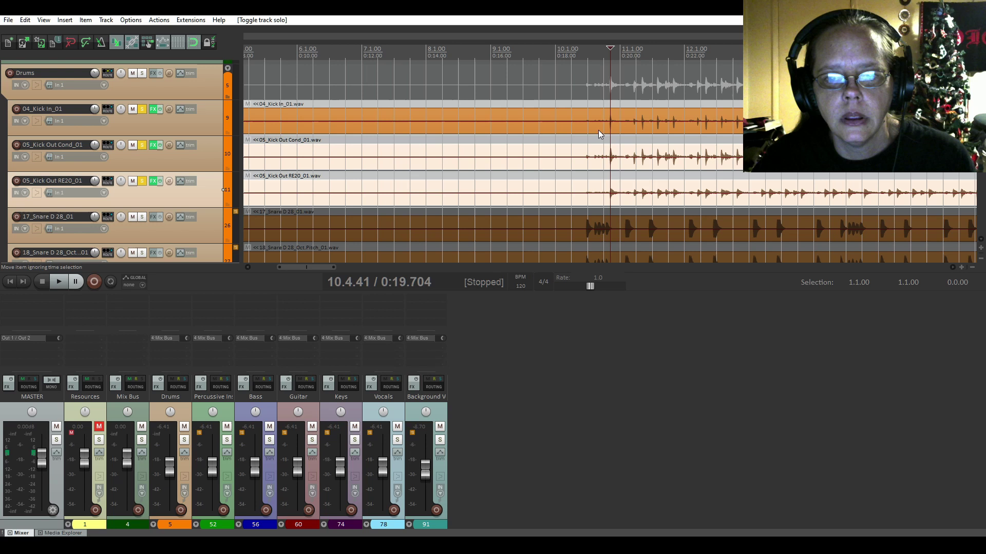
left_click(588, 154)
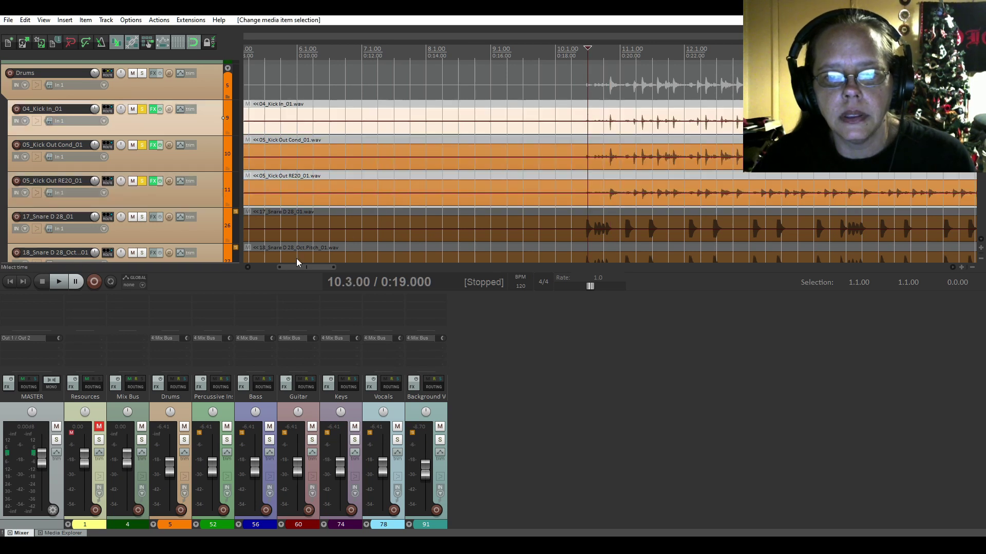
left_click(56, 283)
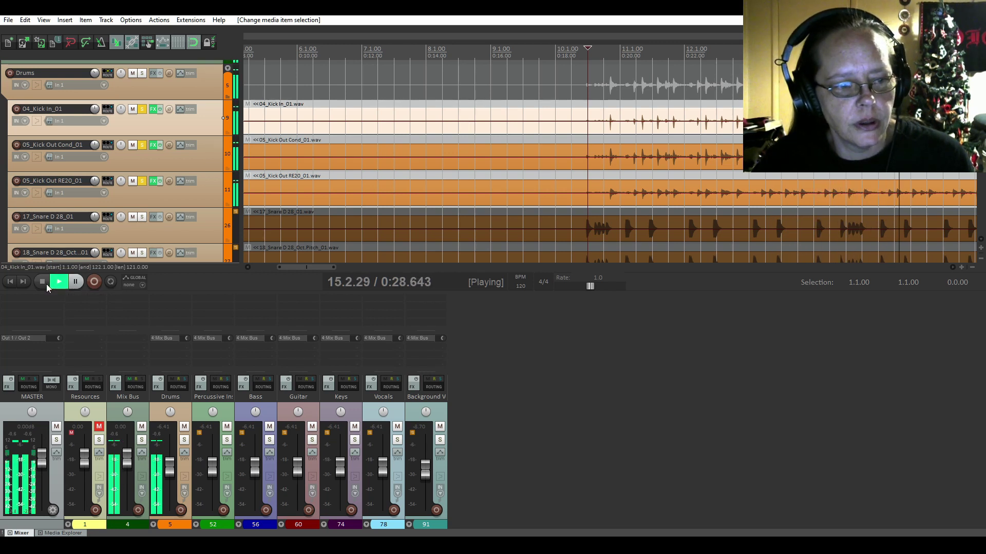
left_click(42, 282)
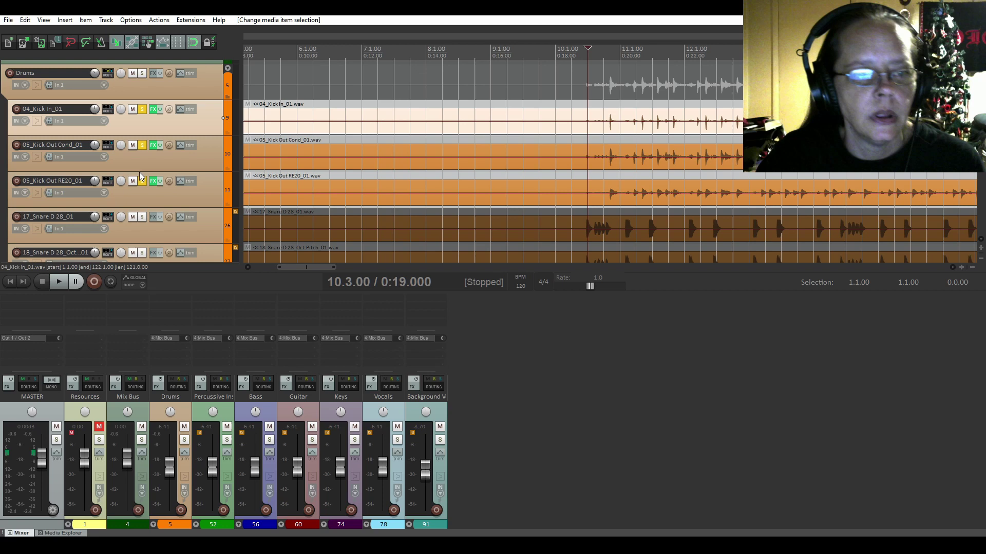
left_click(141, 180)
left_click(141, 145)
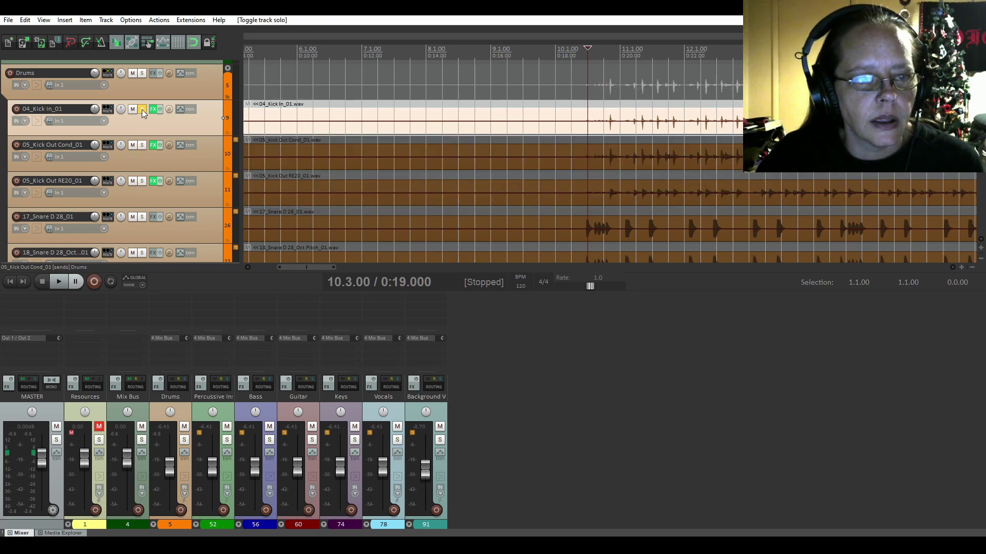
left_click(141, 109)
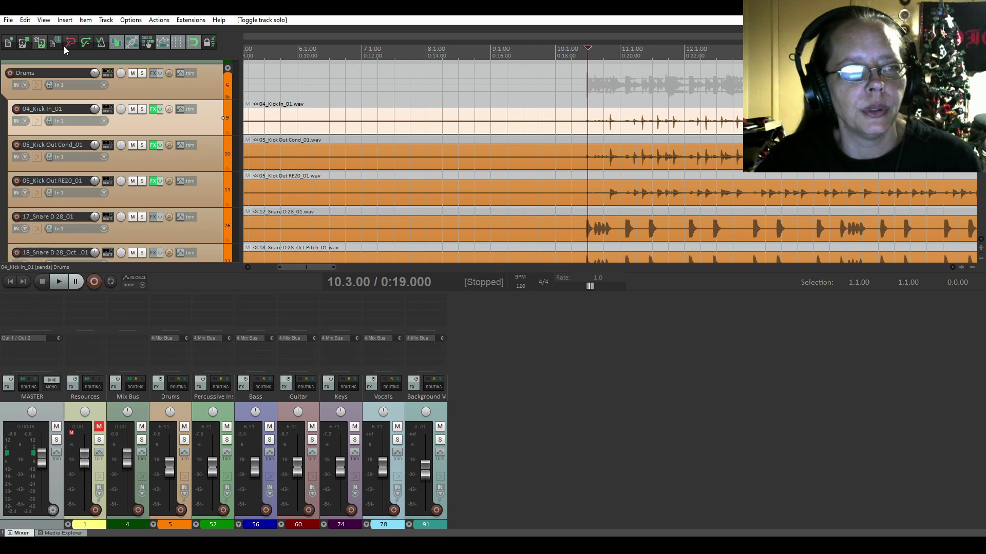
right_click(178, 41)
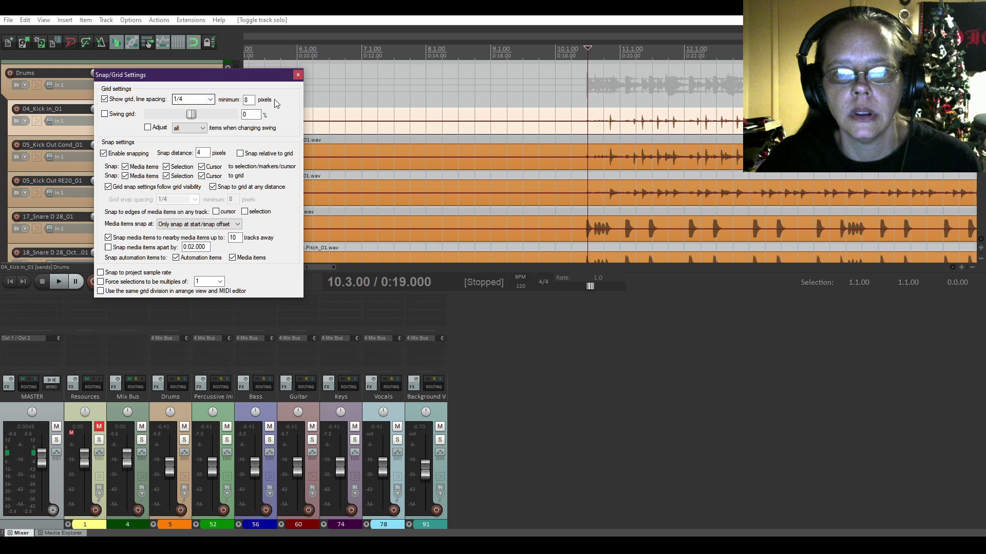
scroll(478, 130, "up", 5)
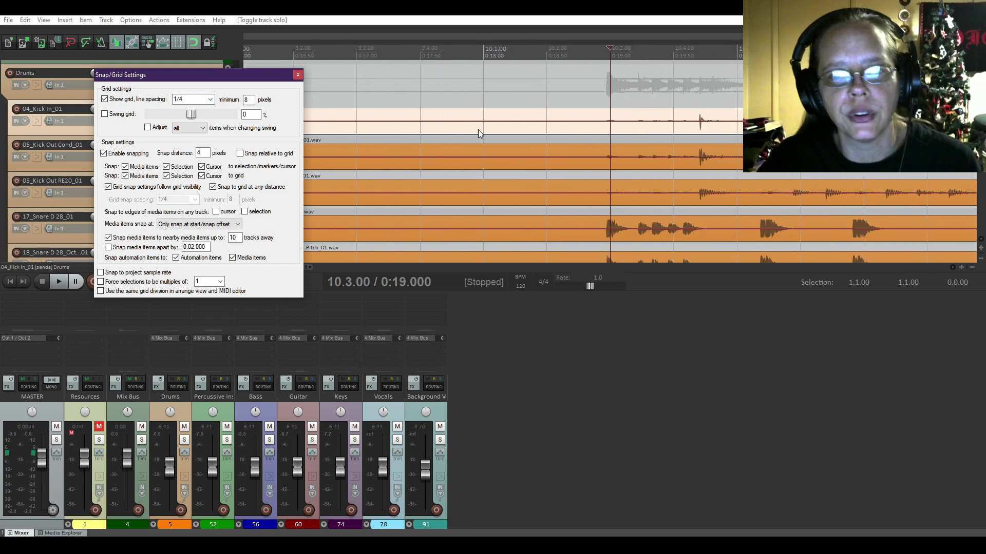
scroll(478, 129, "down", 7)
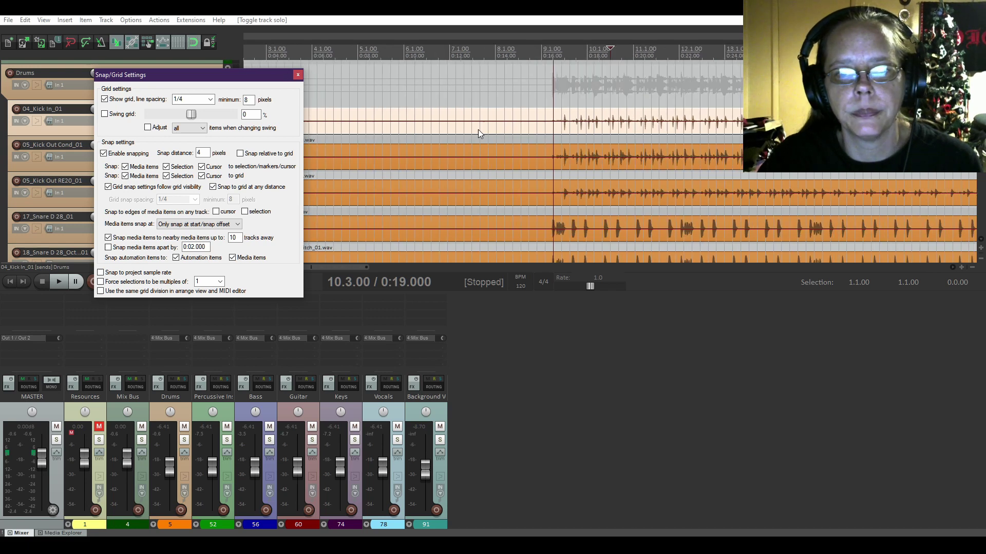
scroll(424, 133, "up", 1)
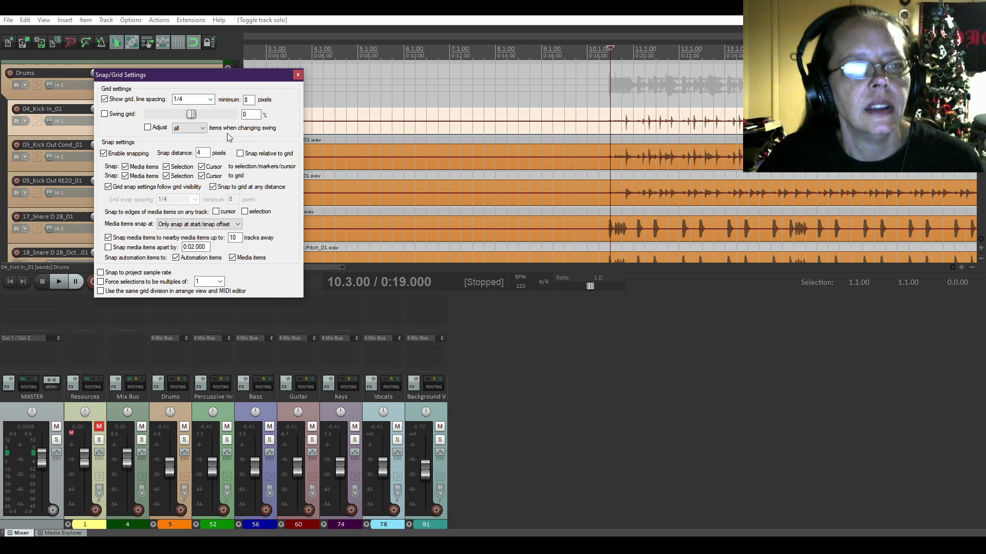
left_click(210, 99)
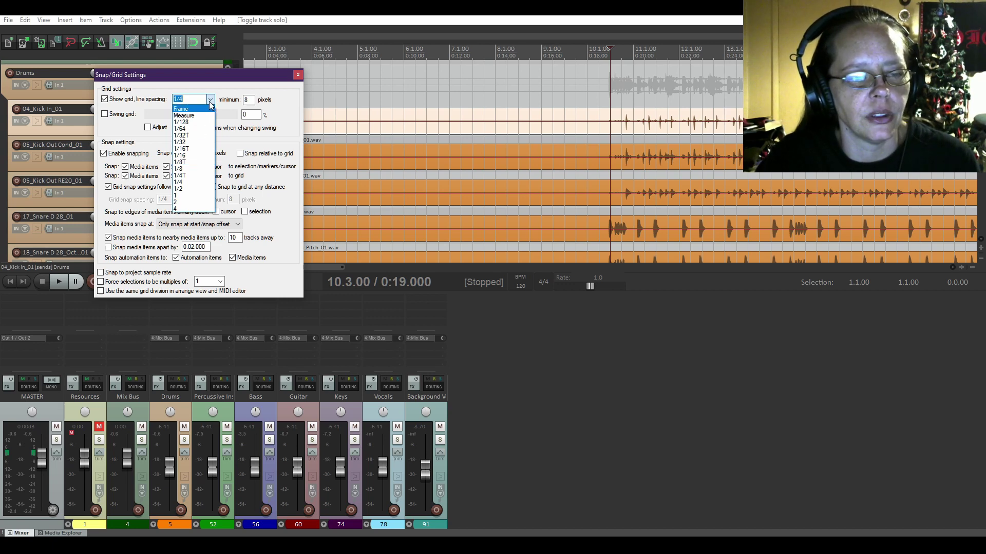
left_click(213, 103)
key("Escape")
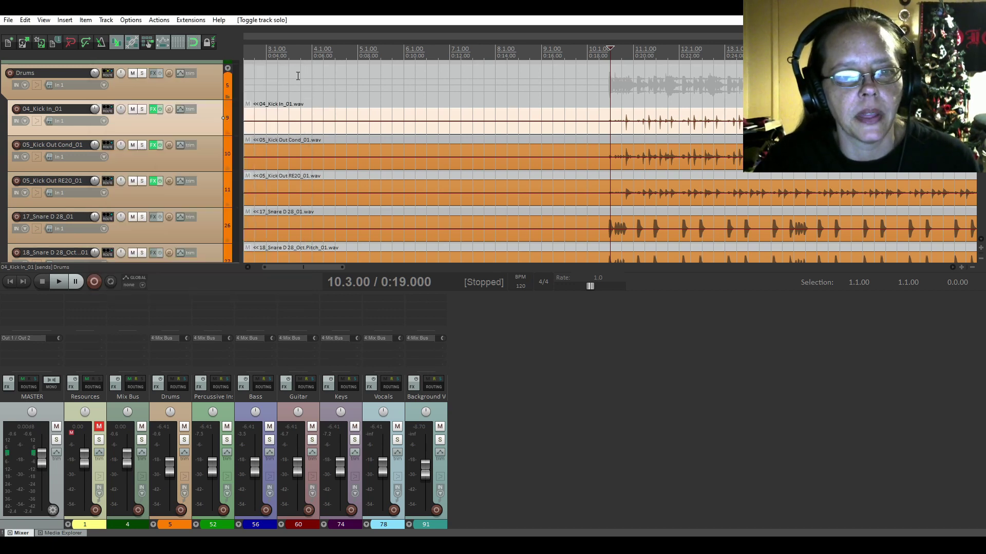
Lock items against left/right movement, check the lock settings, and close them
left_click(208, 44)
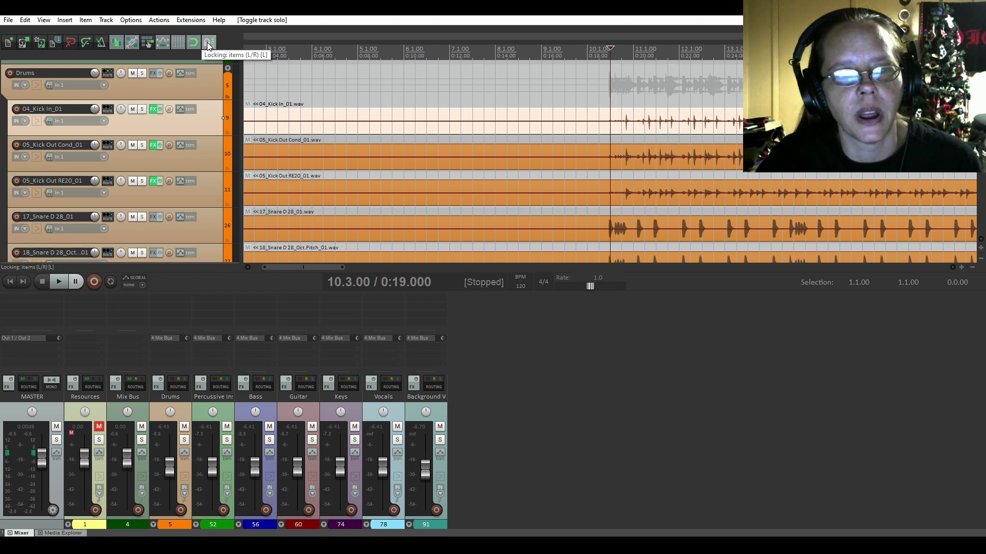
right_click(209, 45)
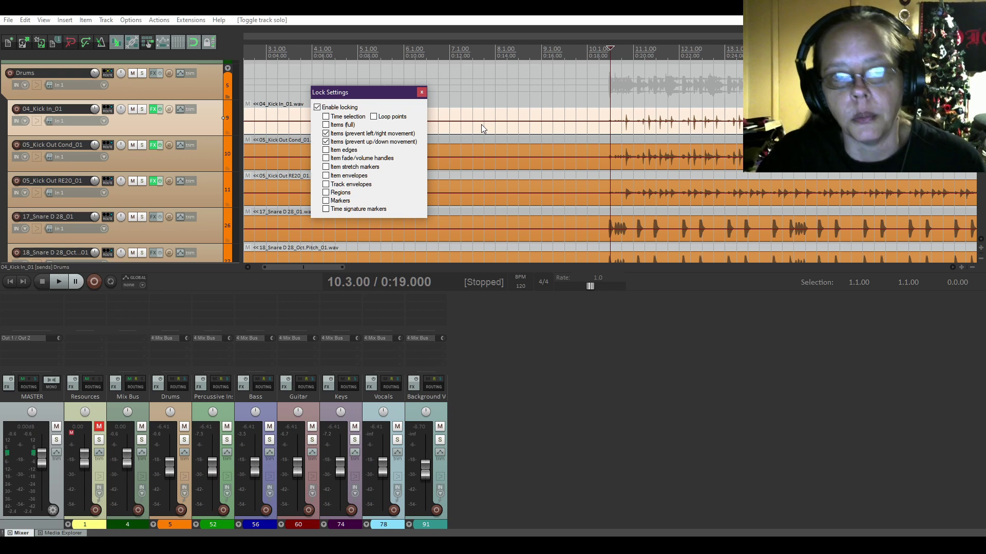
left_click(422, 94)
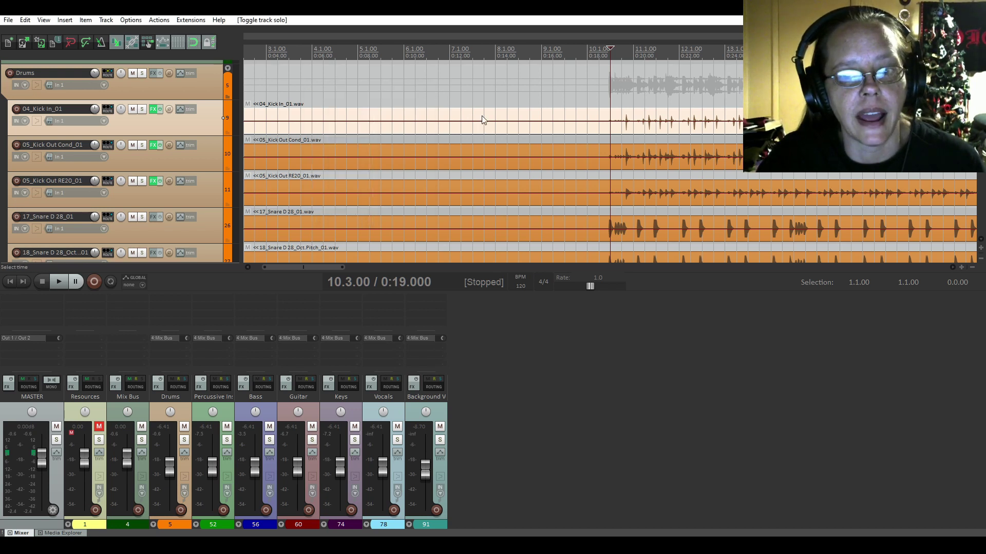
Return to project start and select both Snare D 28 tracks and the bar 10 snare item
left_click(10, 281)
scroll(429, 121, "down", 4)
scroll(351, 175, "down", 4)
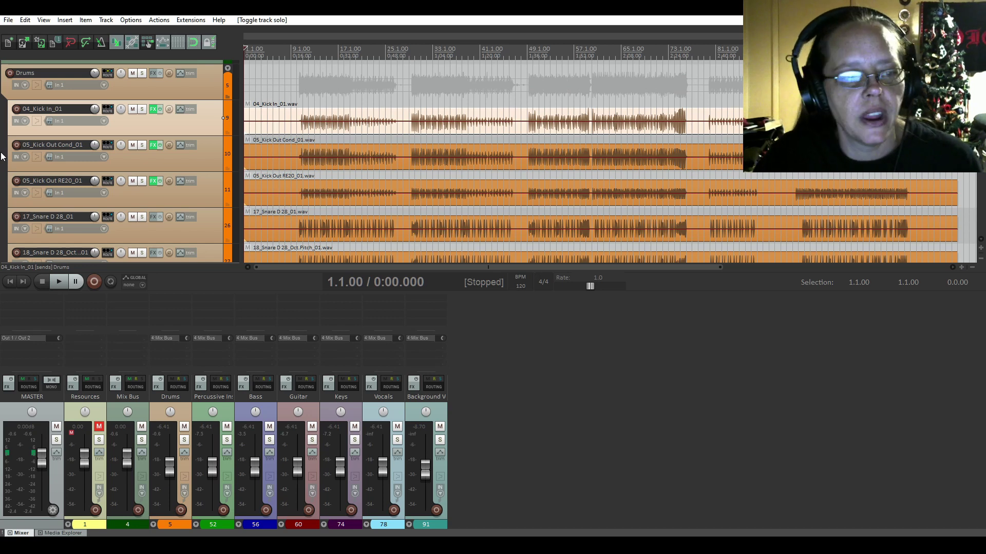
scroll(1, 156, "down", 1)
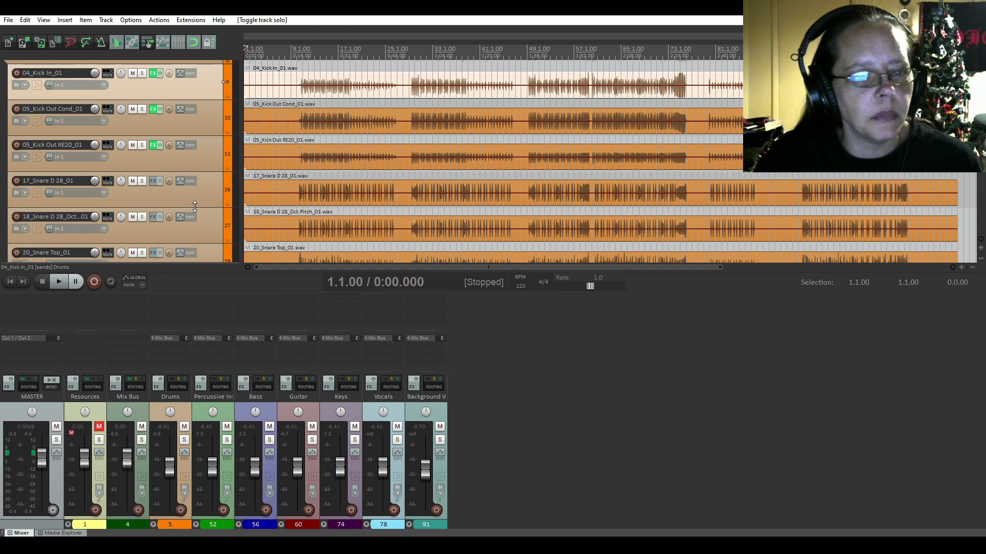
scroll(338, 202, "up", 1)
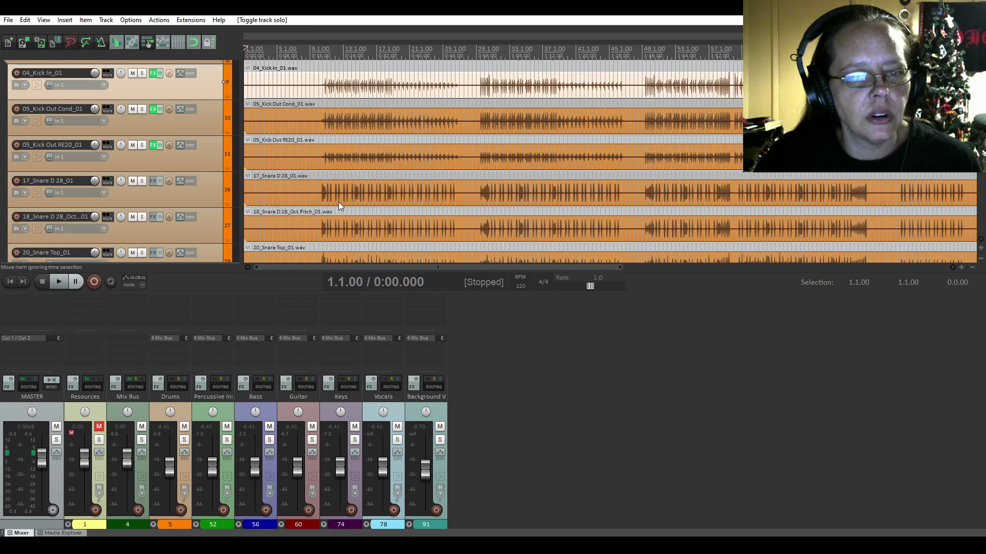
left_click(198, 202)
left_click(199, 233)
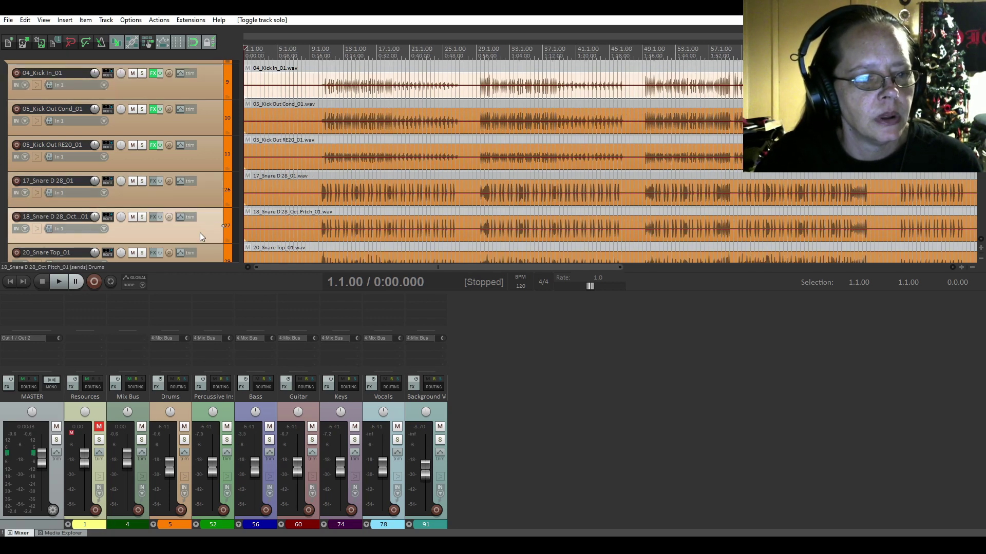
left_click(368, 203)
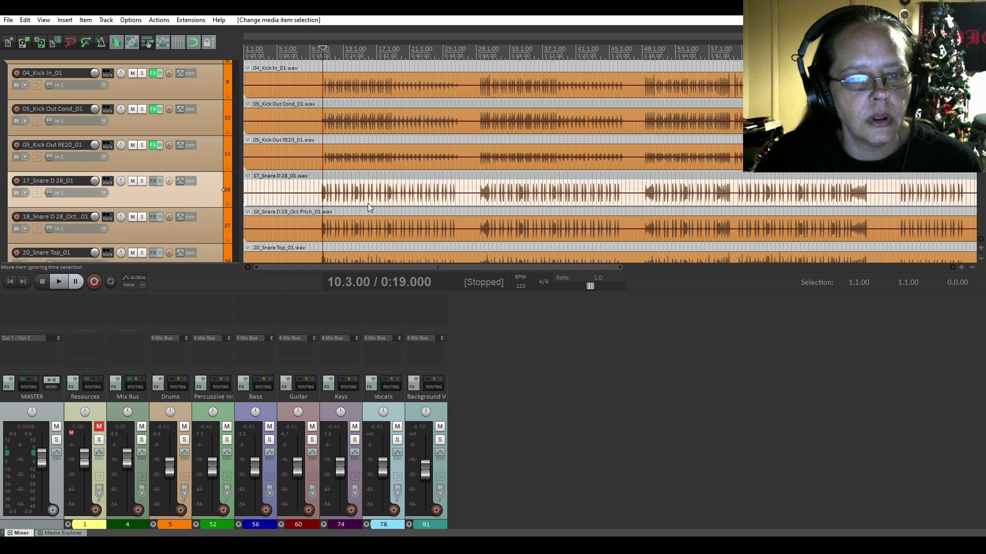
Solo both Snare D 28 tracks, disable snapping, and play from just before the bar 10 hit
scroll(367, 203, "up", 10)
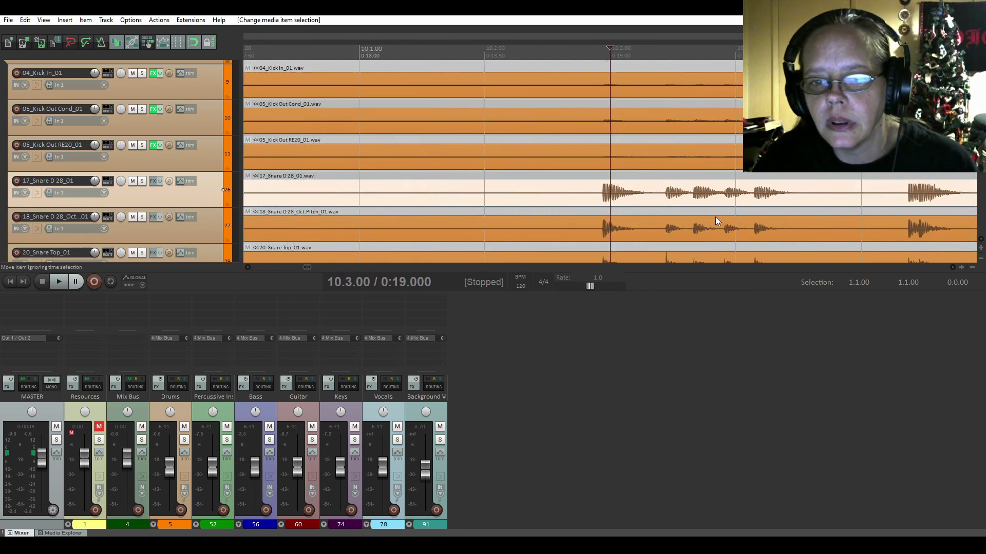
scroll(715, 217, "up", 3)
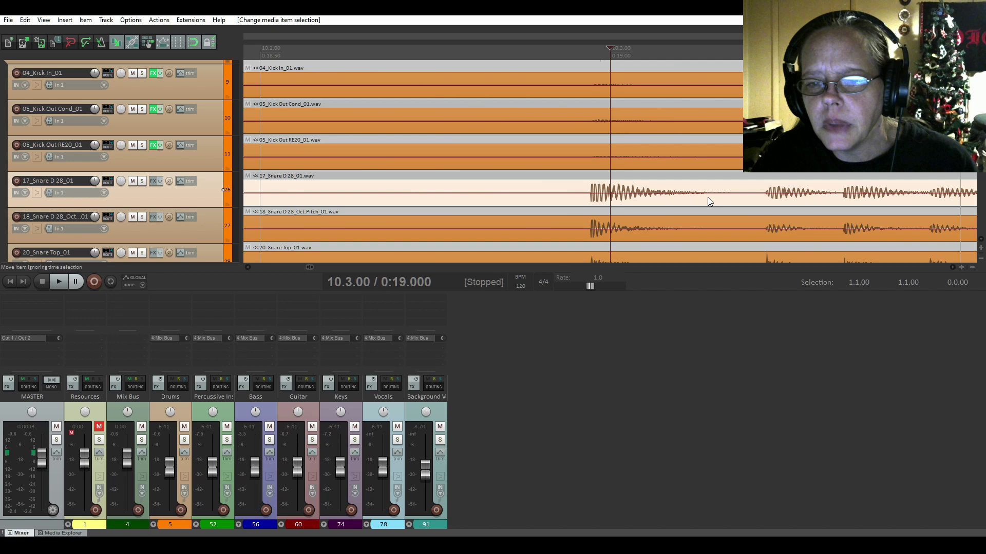
scroll(708, 197, "down", 3)
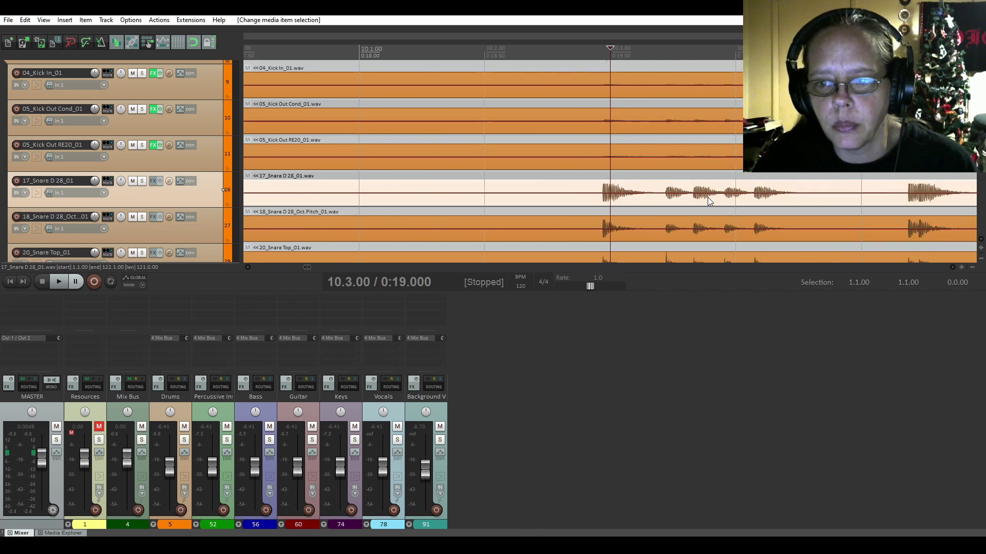
scroll(707, 197, "down", 1)
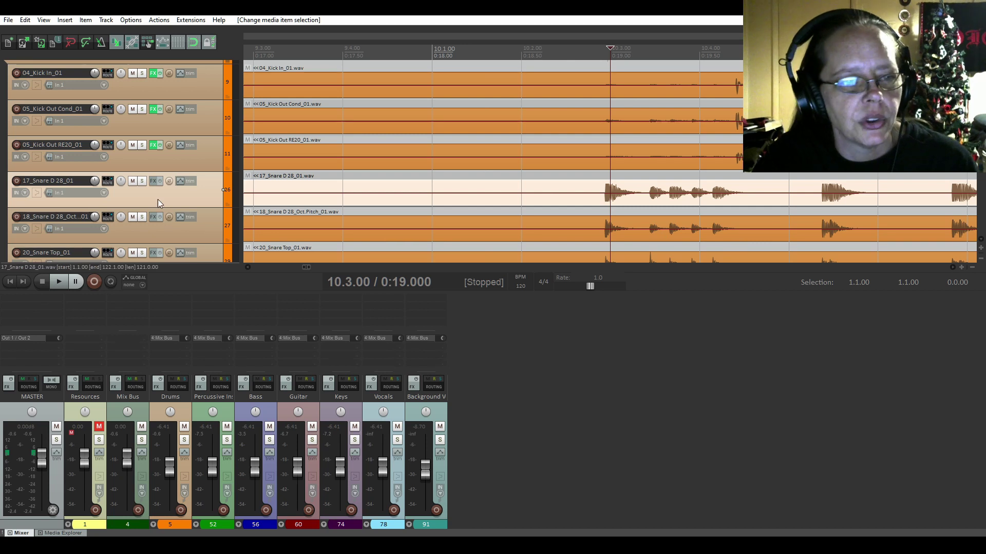
left_click(142, 181)
left_click(143, 217)
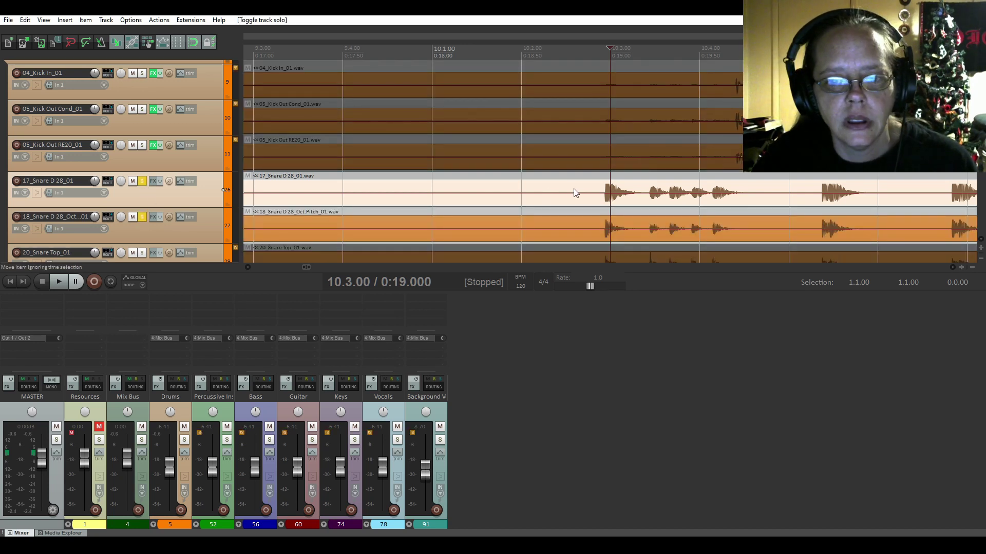
left_click(599, 194)
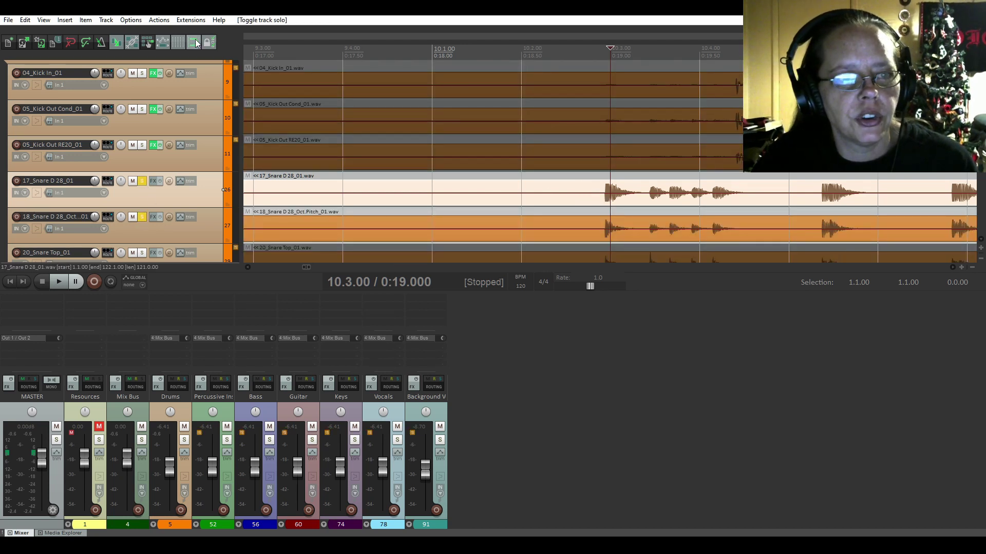
left_click(195, 42)
left_click(563, 190)
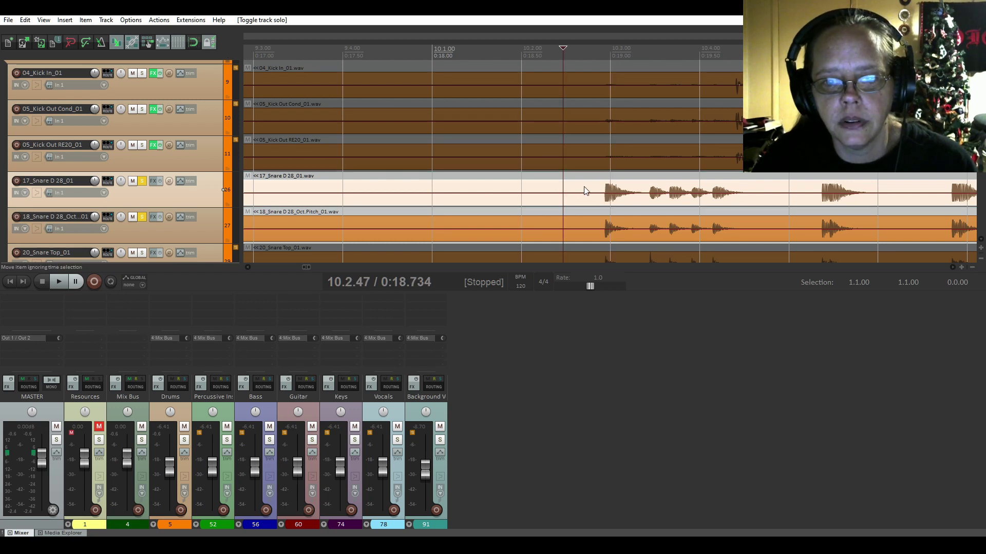
left_click(585, 191)
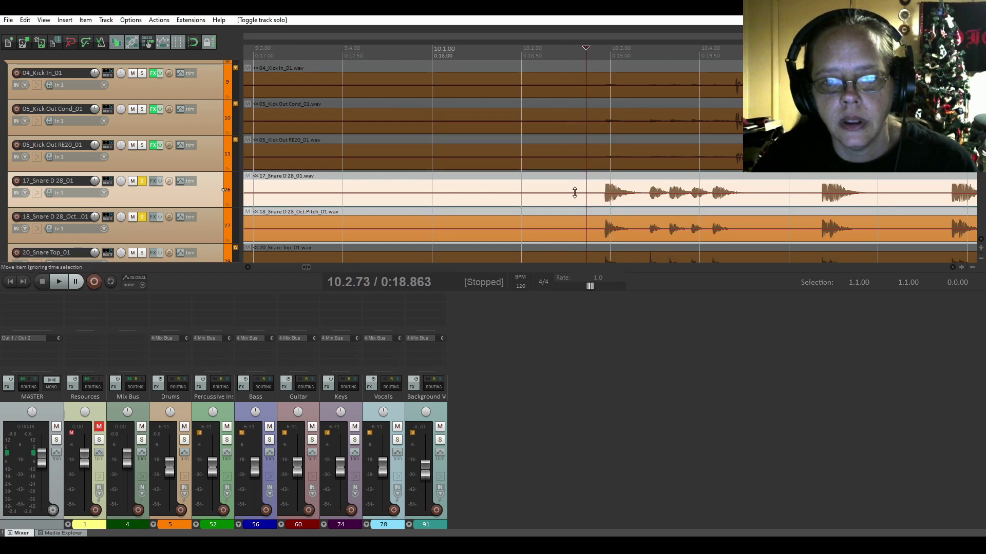
left_click(58, 283)
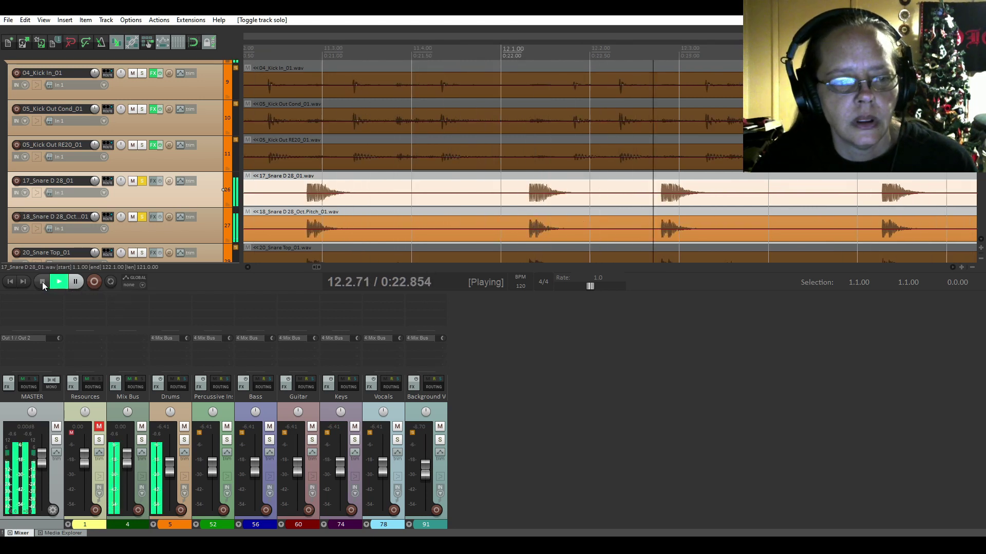
Stop playback, unsolo both Snare D 28 tracks, and mute them
left_click(42, 282)
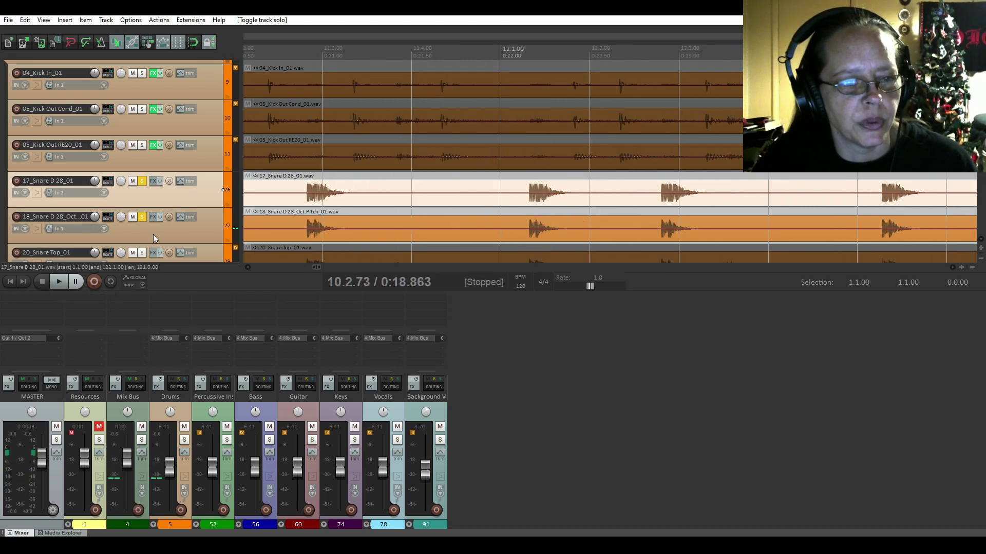
left_click(141, 218)
left_click(141, 182)
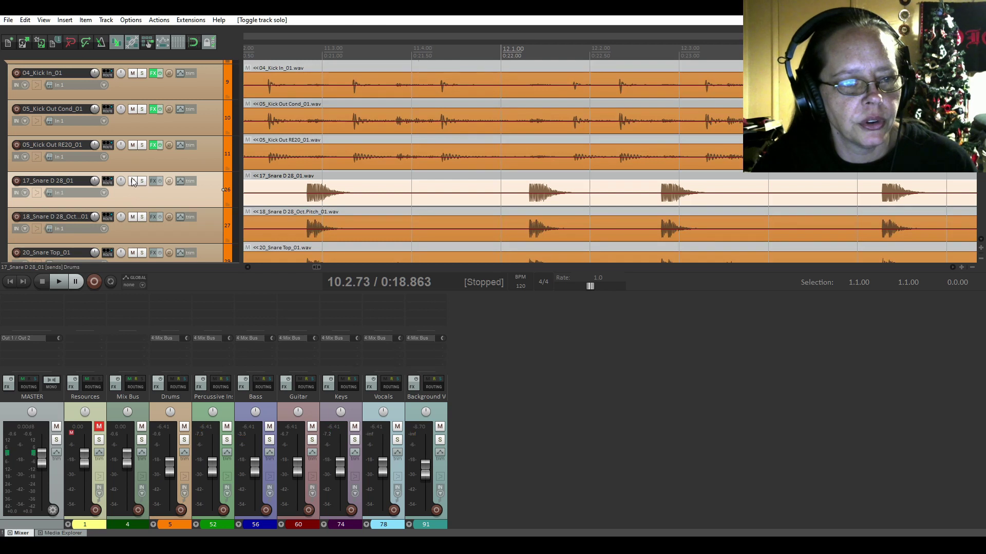
left_click(132, 181)
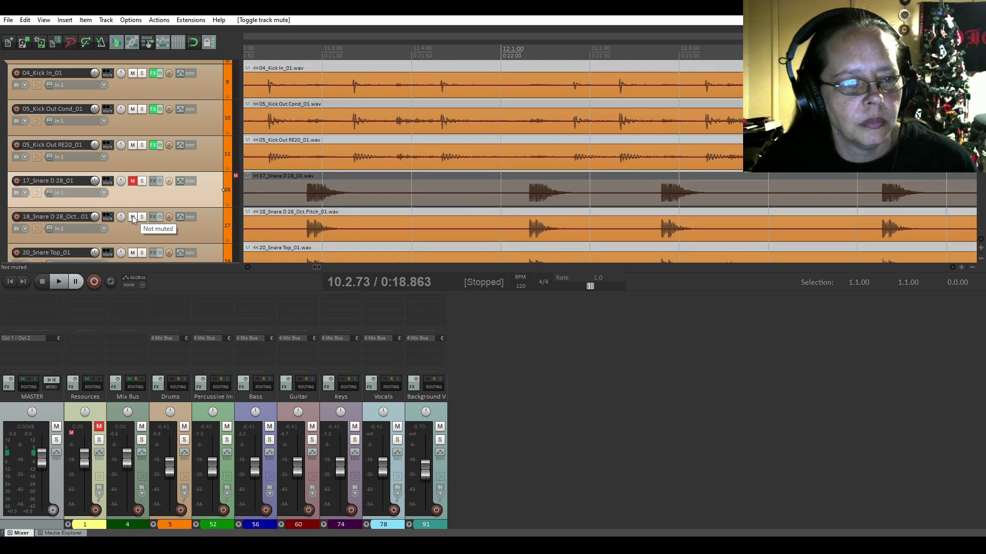
left_click(132, 216)
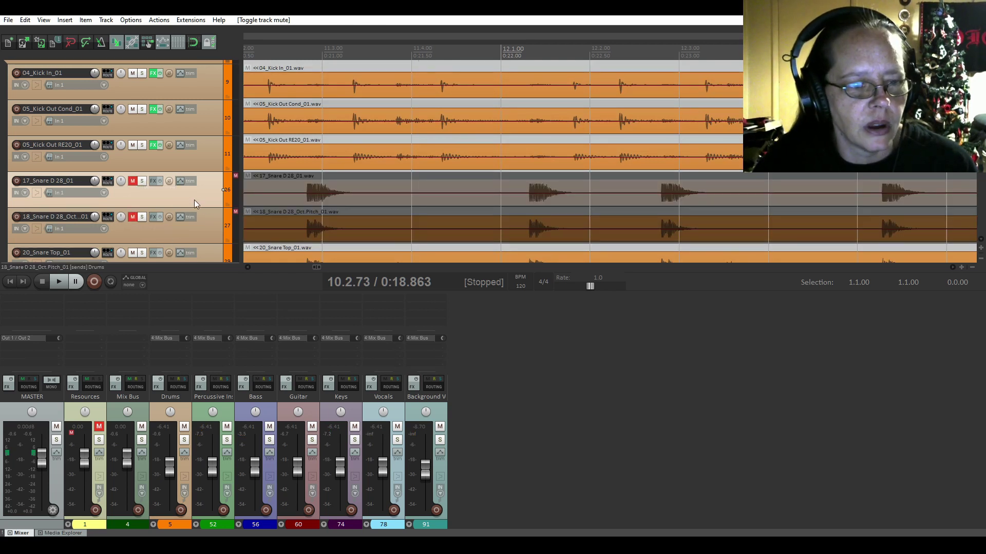
Hide both Snare D 28 tracks from the track list and mixer in the Track Manager
left_click(8, 21)
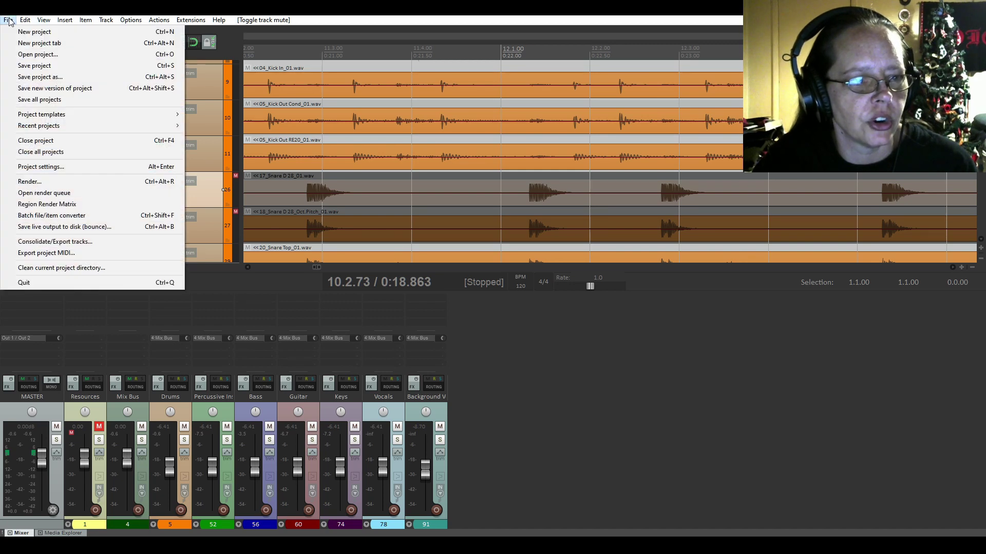
mouse_move(51, 20)
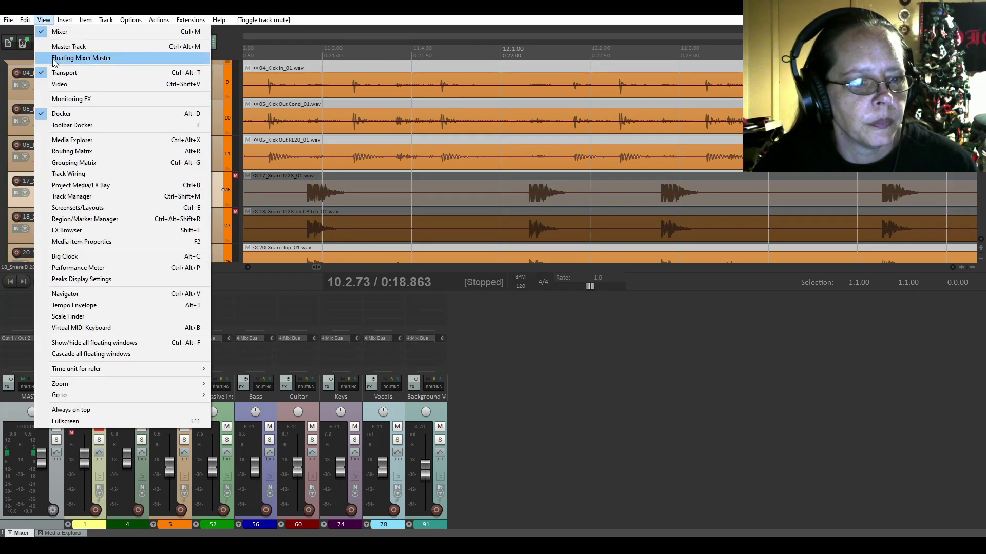
left_click(87, 196)
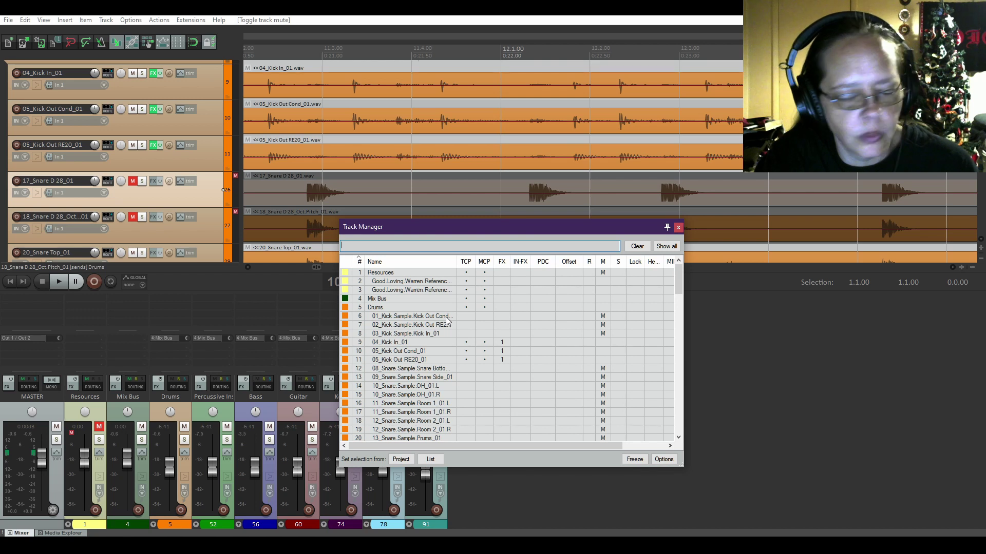
scroll(446, 317, "down", 4)
scroll(446, 320, "down", 11)
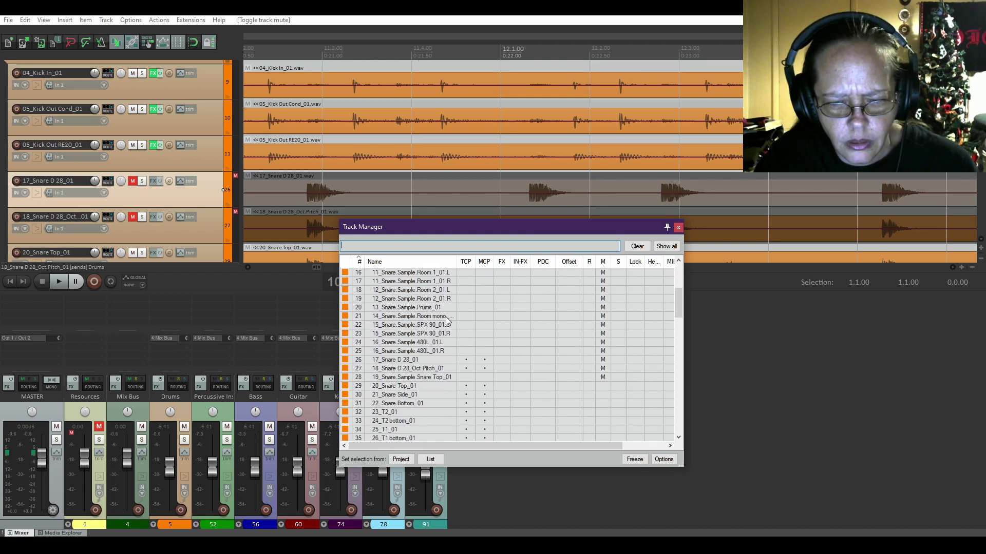
scroll(446, 321, "up", 9)
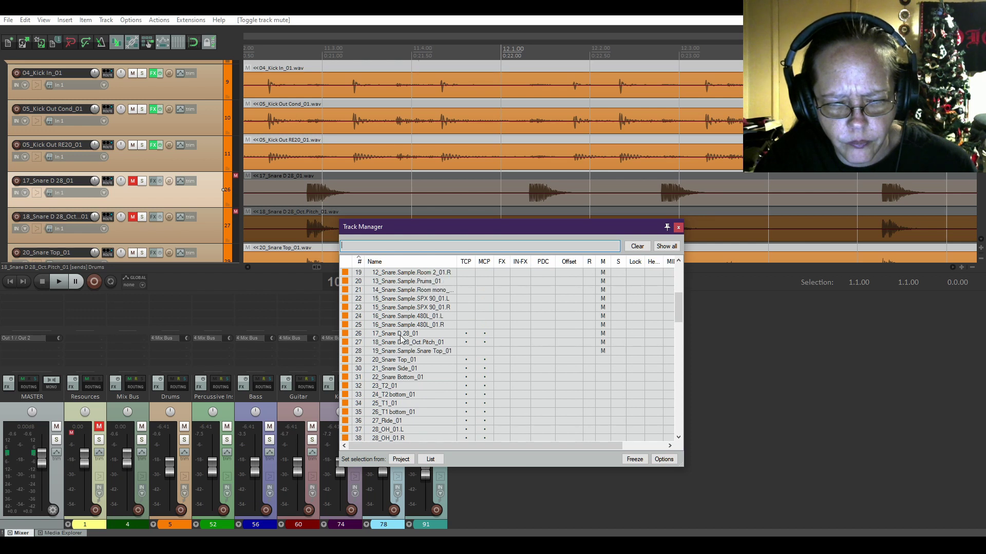
left_click(467, 333)
left_click_drag(484, 334, 485, 342)
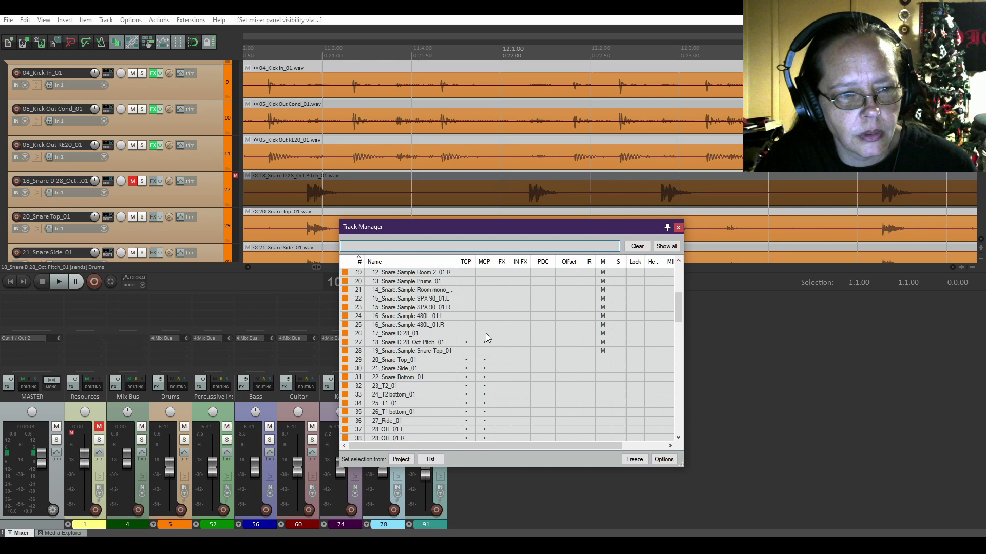
left_click(467, 341)
left_click(488, 344)
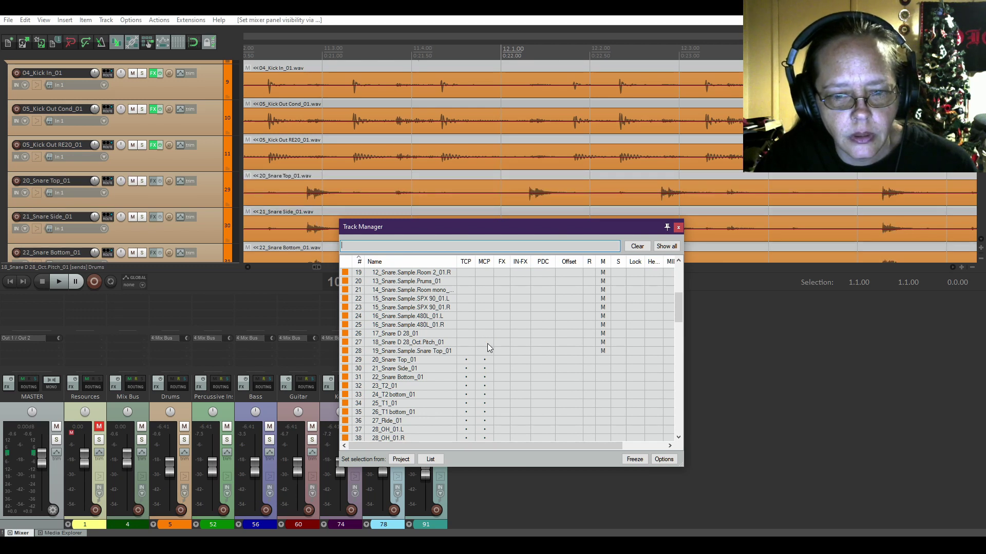
left_click(678, 228)
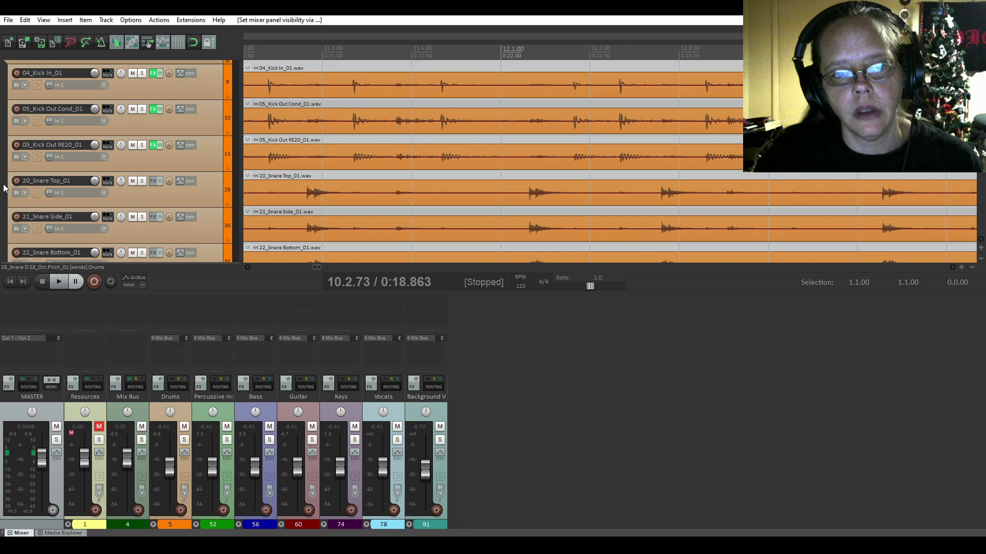
Select the 28_OH_01.L and 28_OH_01.R tracks and drag them higher in the order
scroll(3, 189, "down", 1)
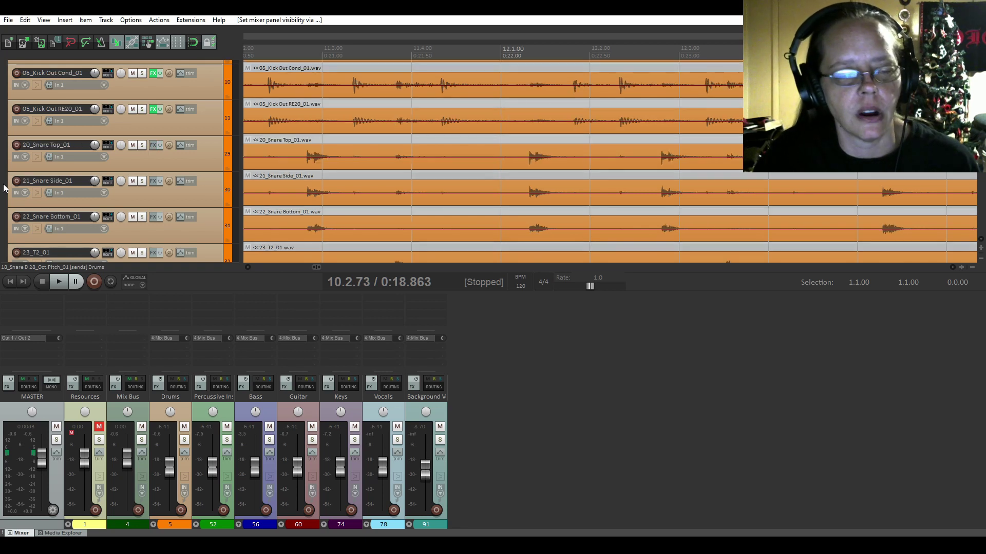
scroll(1, 189, "down", 4)
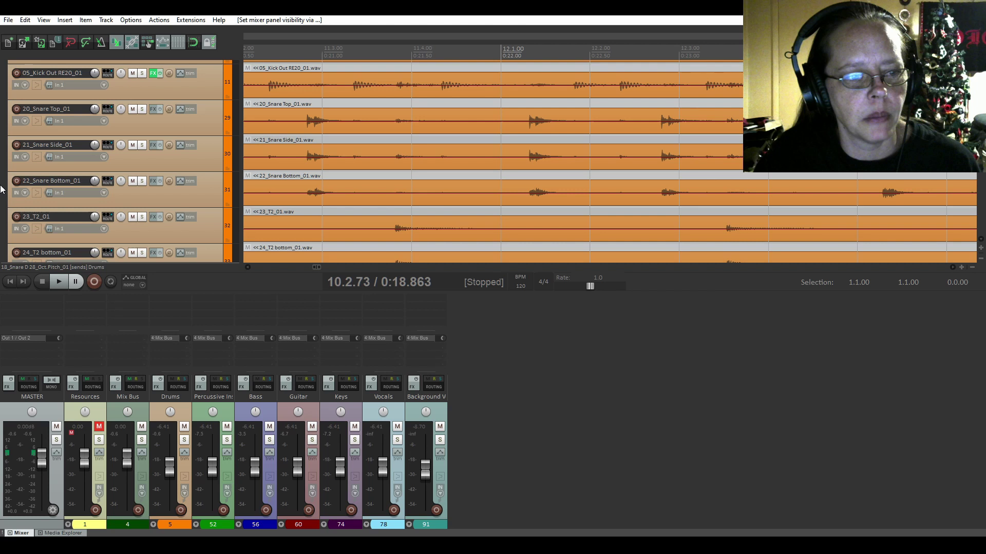
scroll(1, 189, "down", 3)
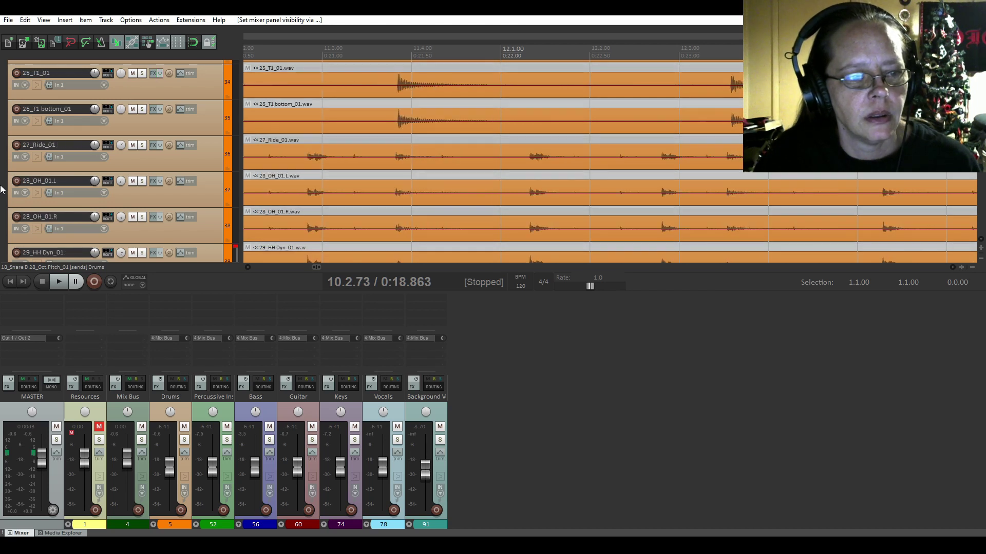
left_click(209, 194)
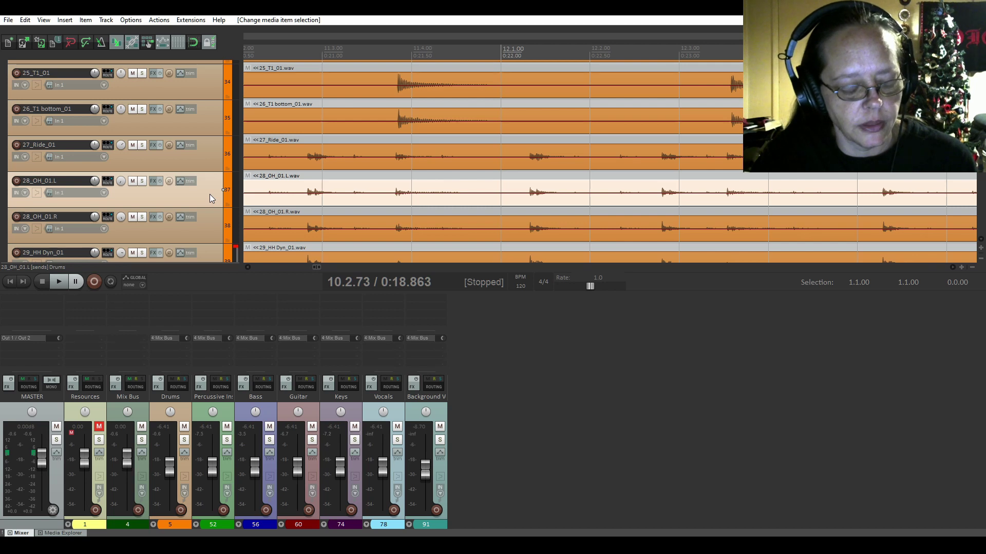
left_click(212, 233, "ctrl")
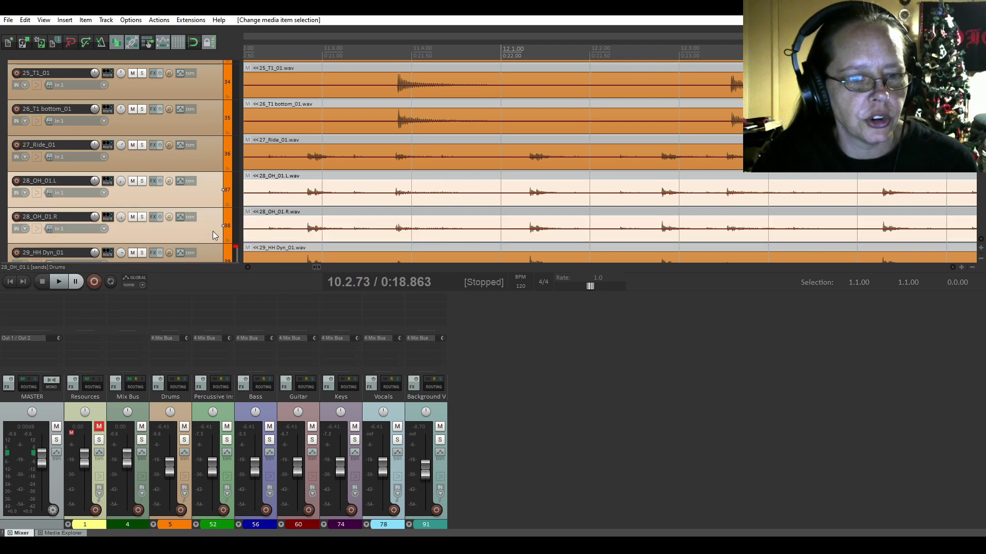
left_click_drag(210, 195, 187, 71)
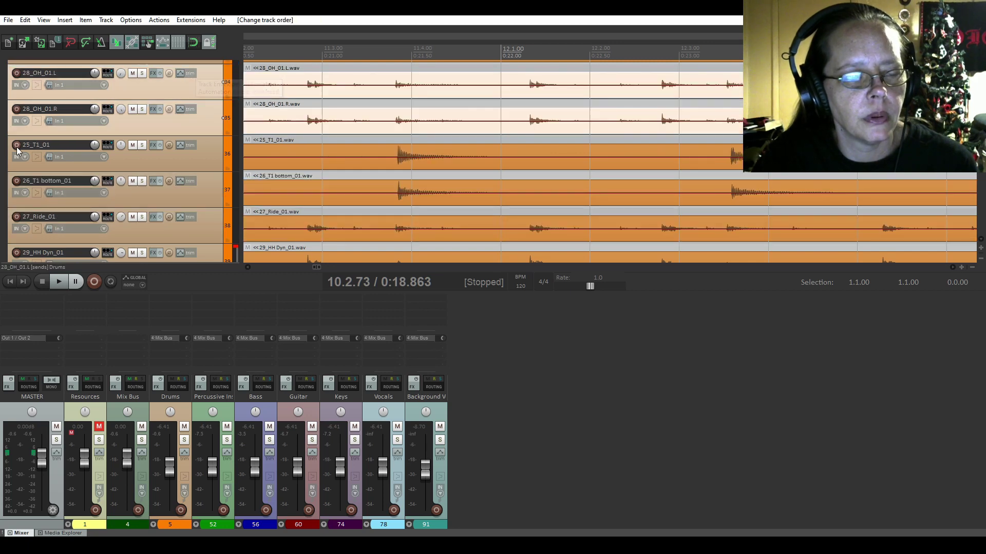
Keep dragging the overheads until they sit directly above 20_Snare Top_01
scroll(9, 151, "up", 2)
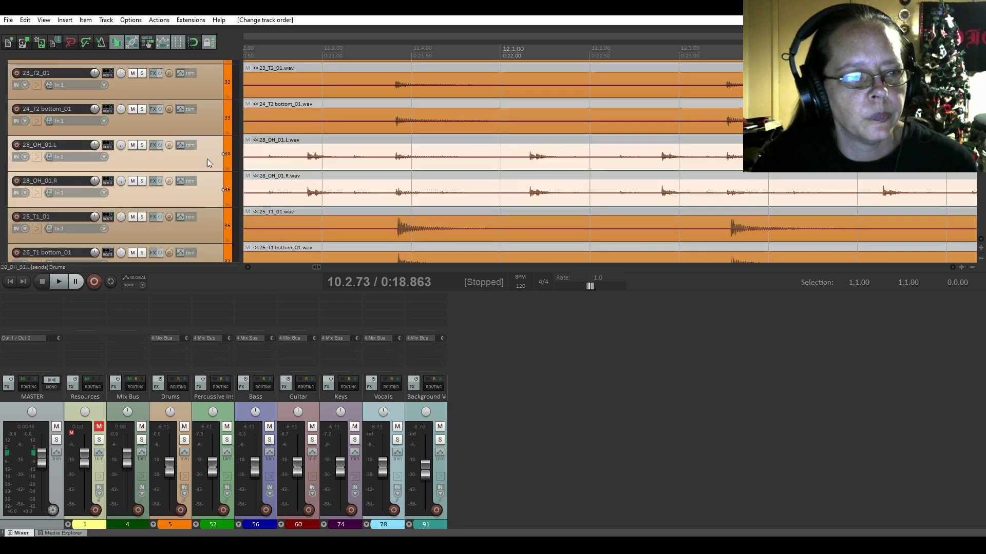
left_click_drag(207, 159, 189, 69)
scroll(150, 153, "up", 2)
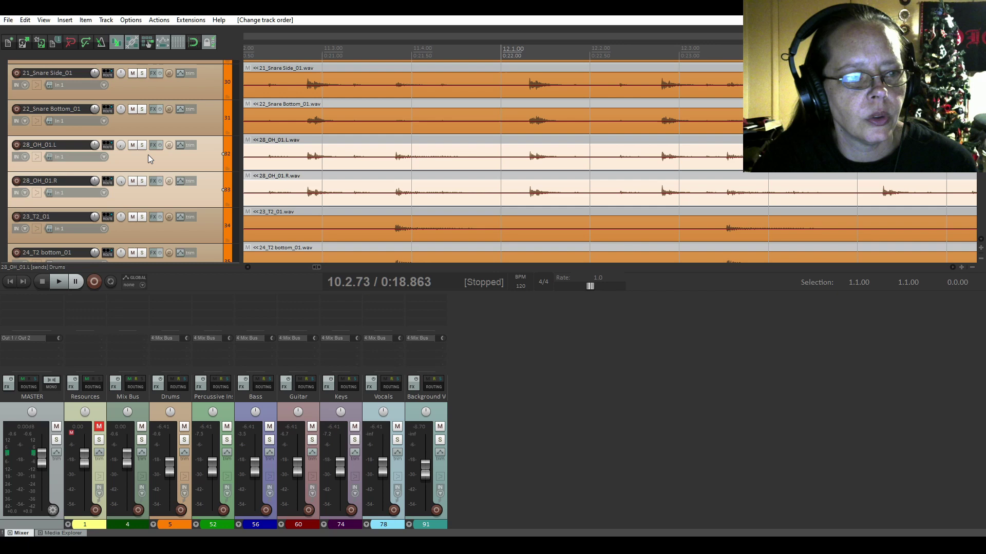
scroll(148, 155, "up", 1)
left_click_drag(201, 195, 172, 110)
scroll(154, 154, "up", 1)
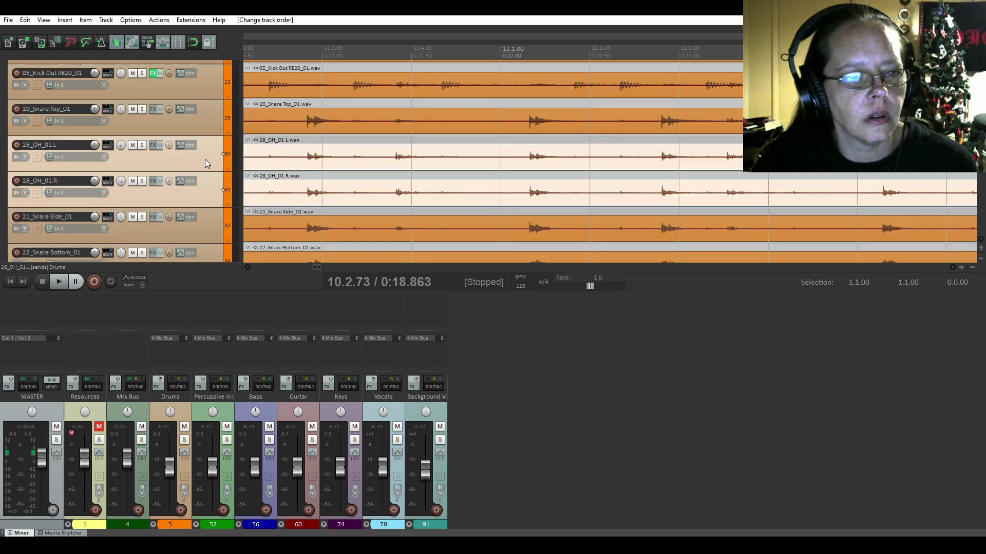
left_click_drag(210, 164, 197, 100)
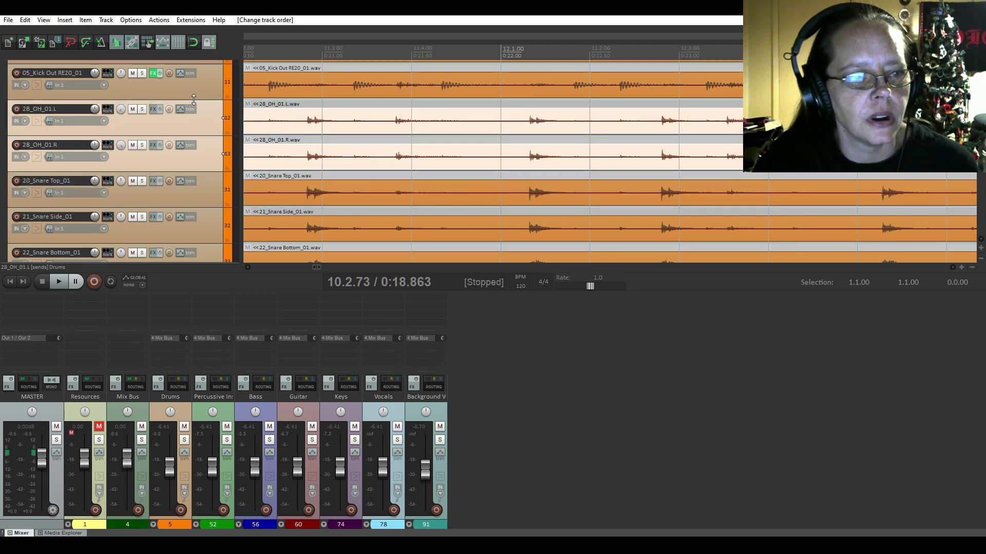
Put the edit point on the snare top's first transient at 10.2.53 and zoom in
left_click(303, 197)
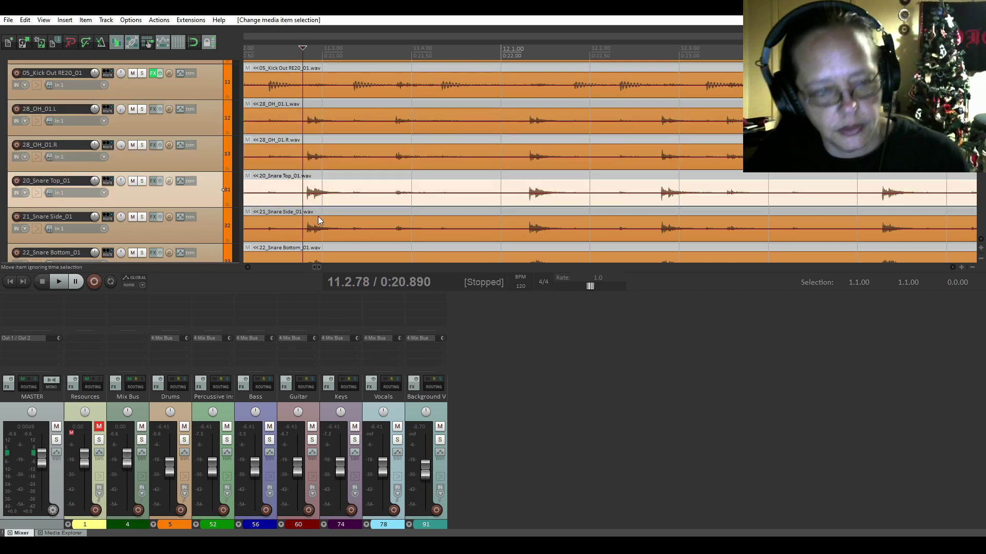
scroll(359, 204, "up", 2)
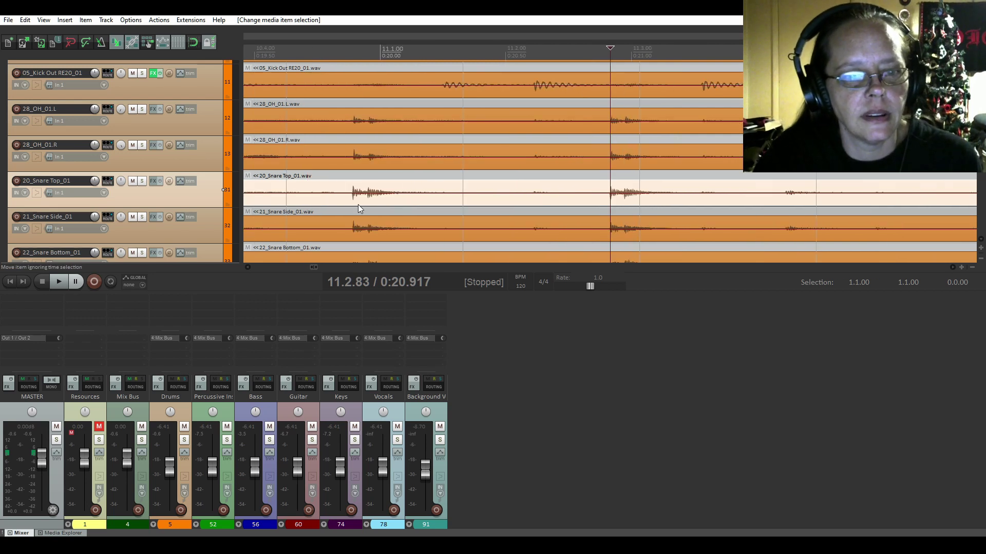
scroll(359, 205, "down", 3)
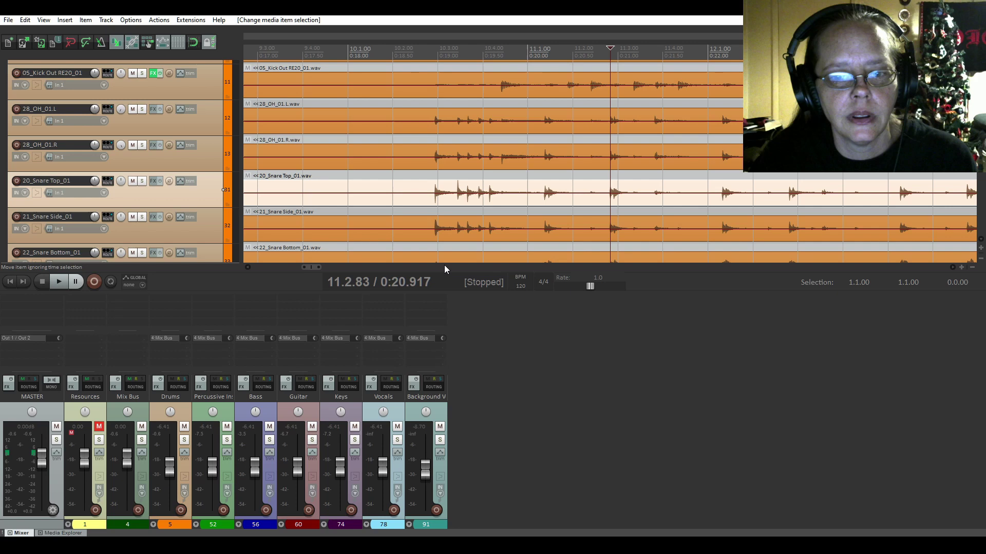
left_click(11, 282)
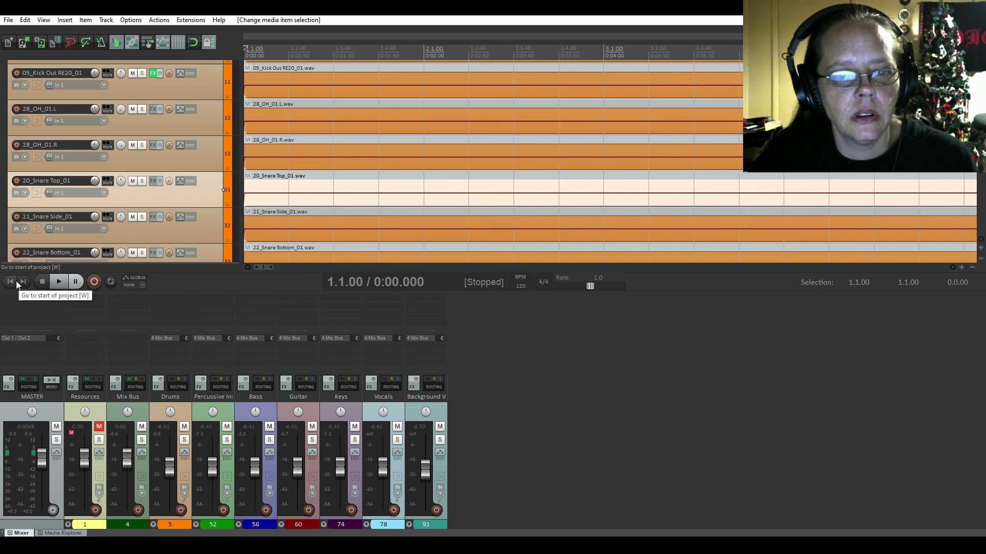
scroll(476, 159, "down", 5)
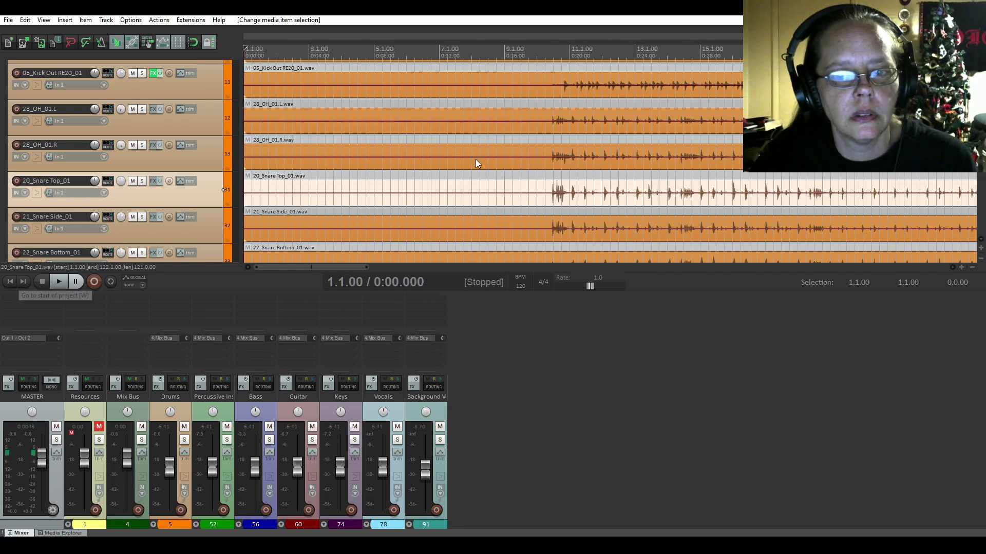
left_click(454, 191)
key("Tab")
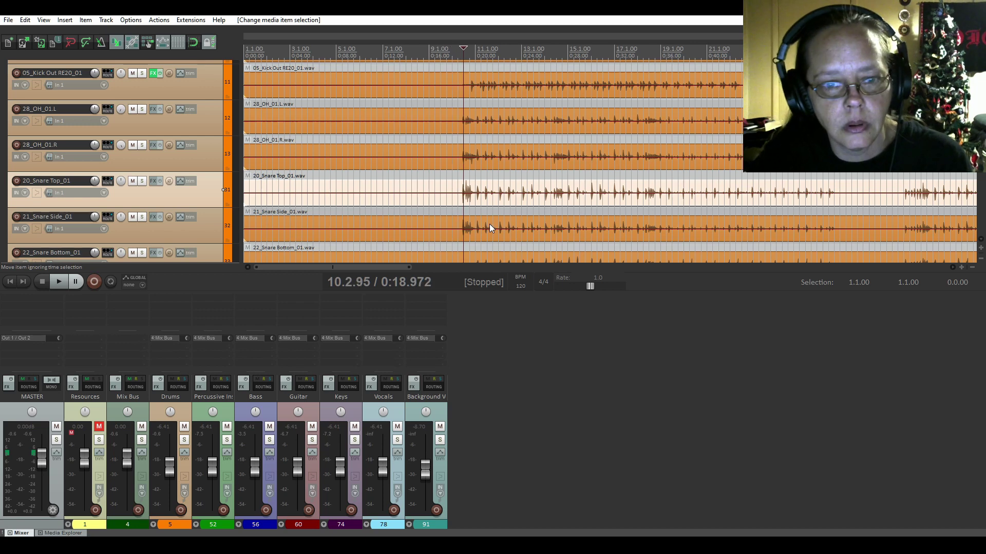
scroll(499, 201, "up", 4)
scroll(697, 189, "up", 8)
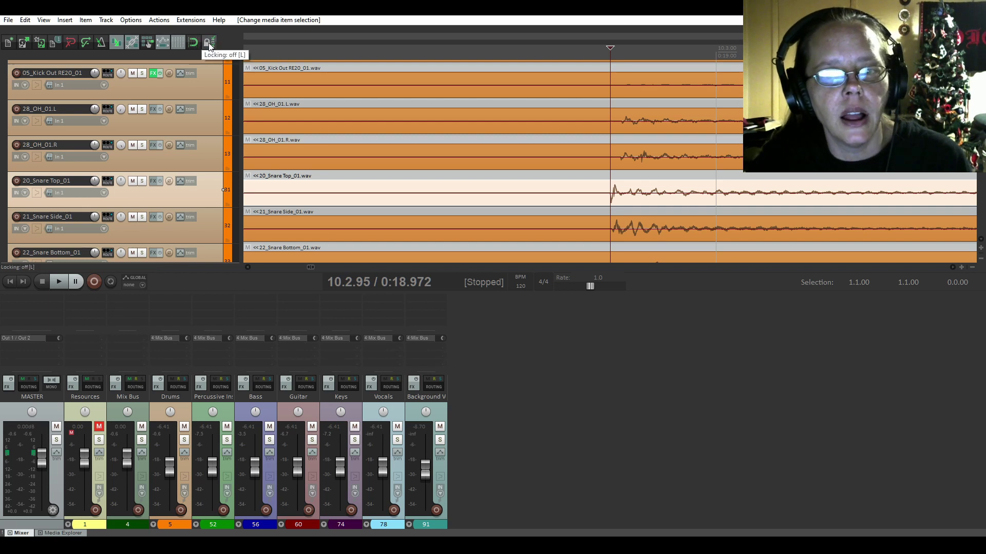
Select both overhead tracks and slip their audio earlier to match the snare transient
left_click(192, 125)
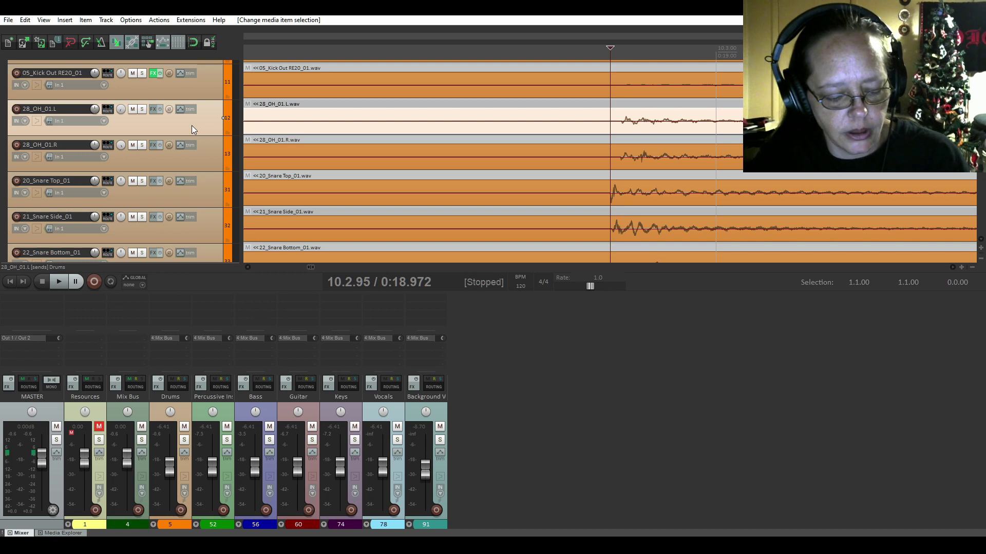
left_click(206, 160, "ctrl")
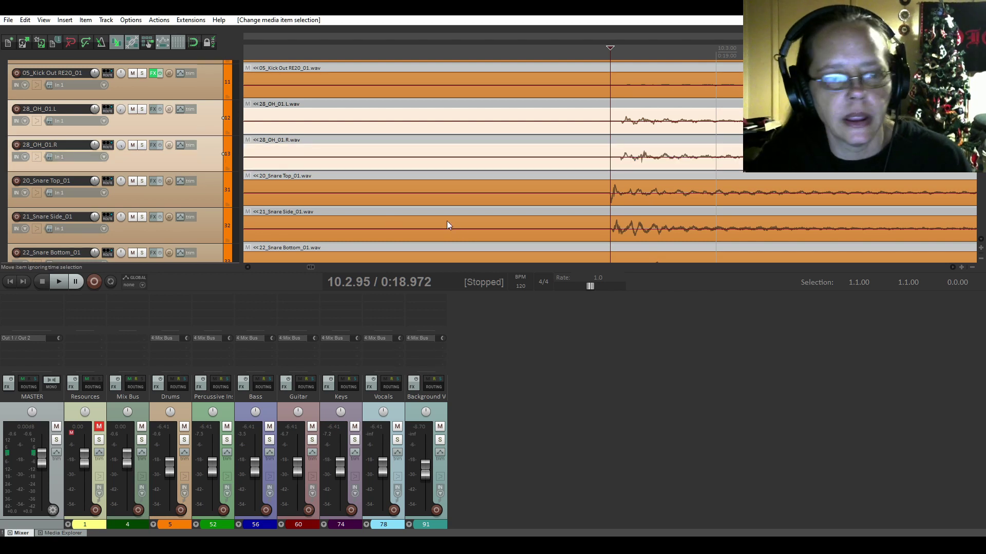
scroll(678, 184, "up", 5)
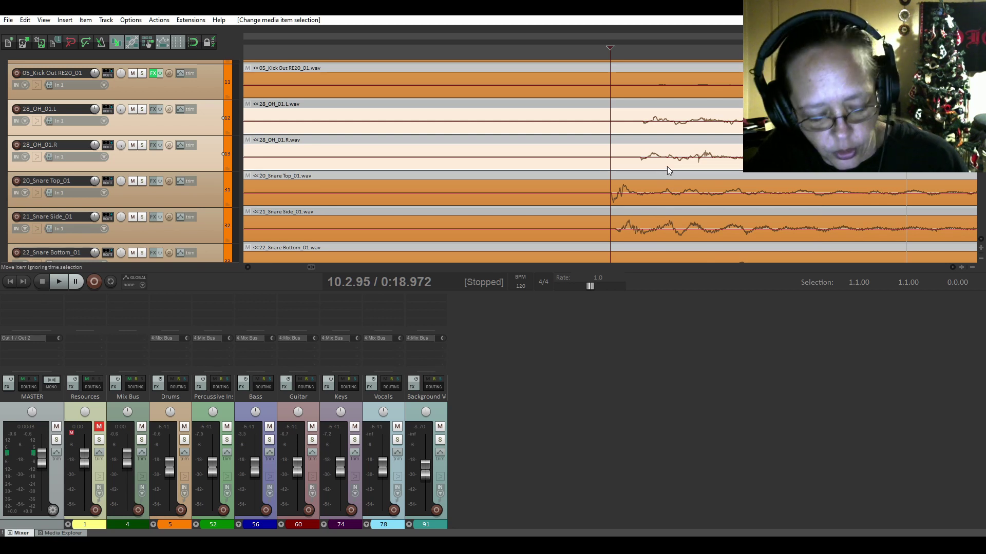
left_click_drag(668, 167, 635, 176)
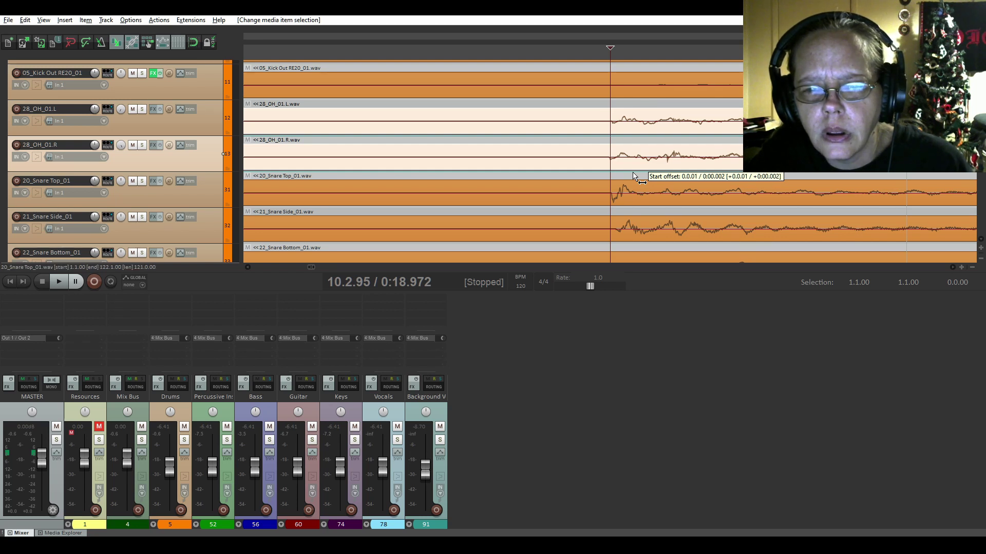
left_click(635, 176)
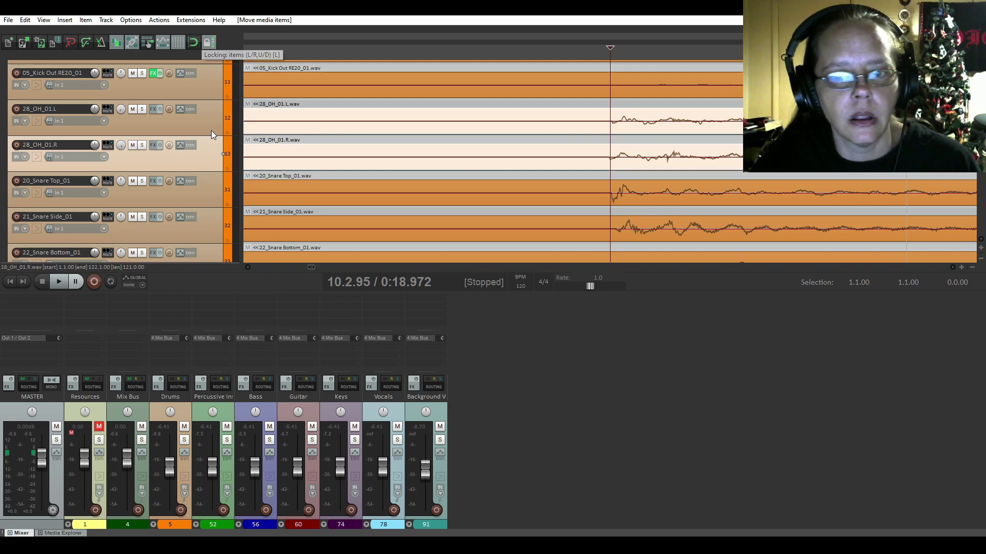
scroll(211, 130, "down", 2)
scroll(211, 130, "up", 2)
scroll(545, 121, "down", 1)
scroll(544, 121, "down", 6)
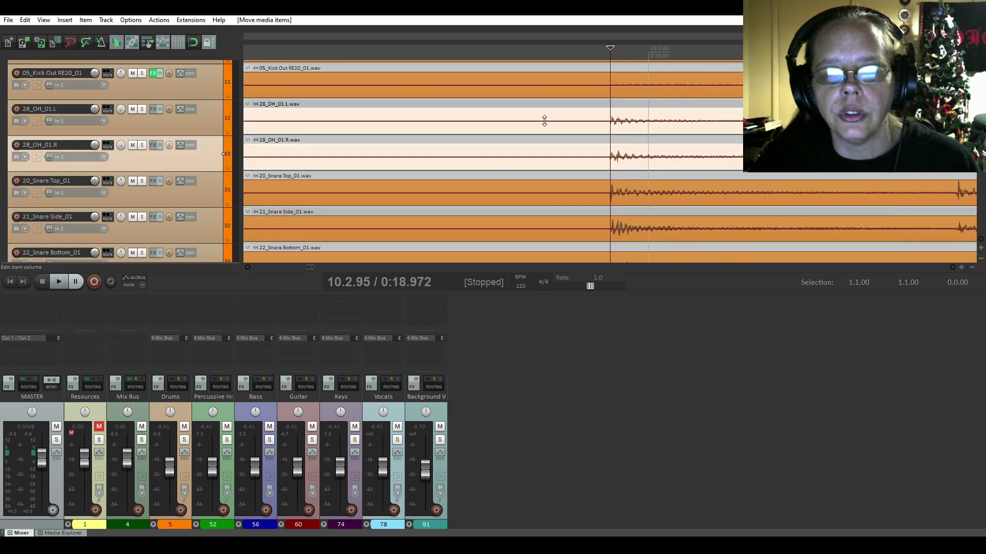
scroll(544, 121, "down", 1)
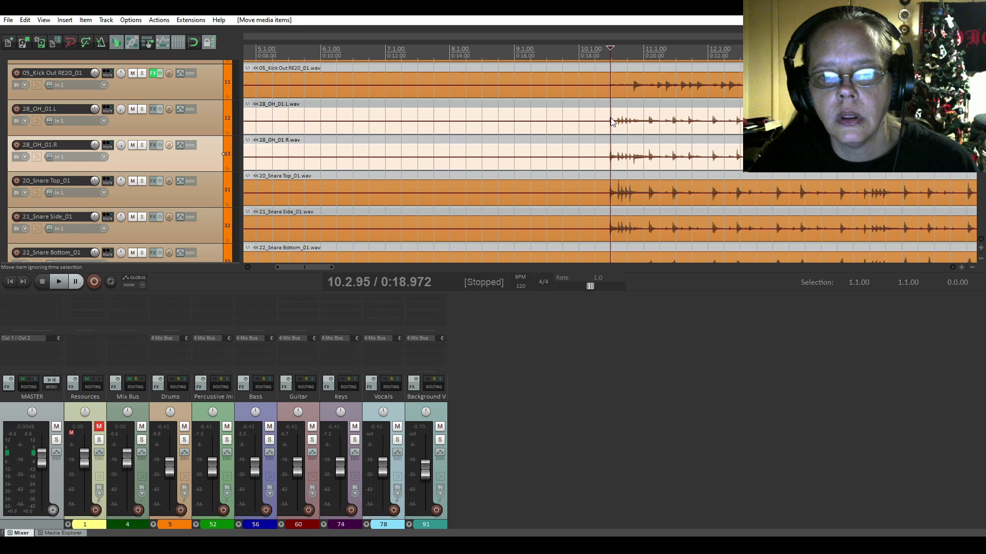
left_click(604, 121)
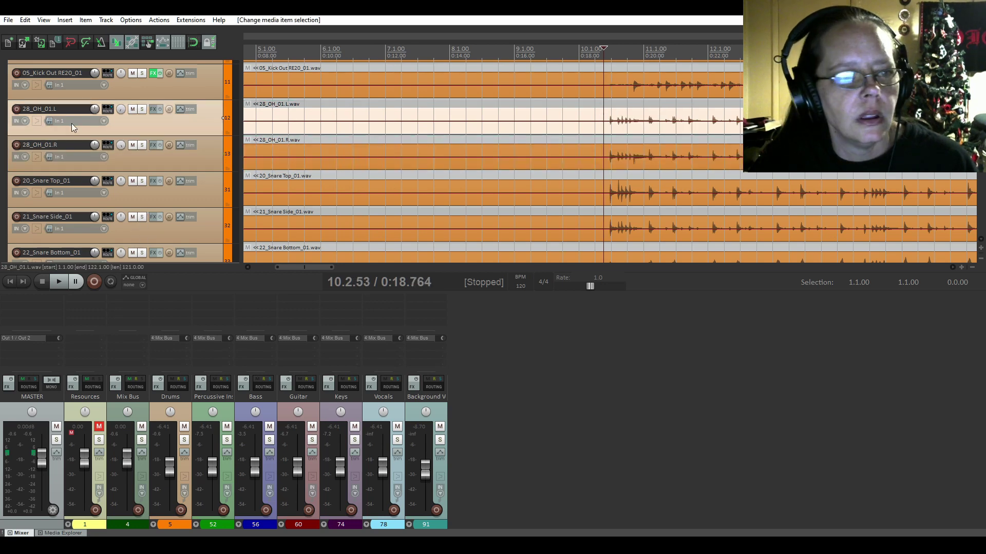
left_click(142, 181)
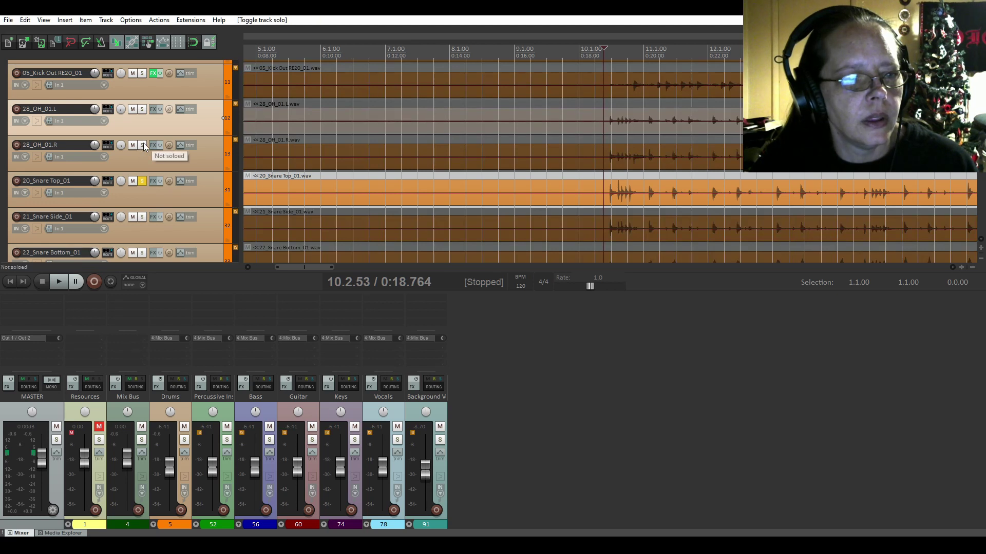
left_click(143, 145)
left_click(142, 110)
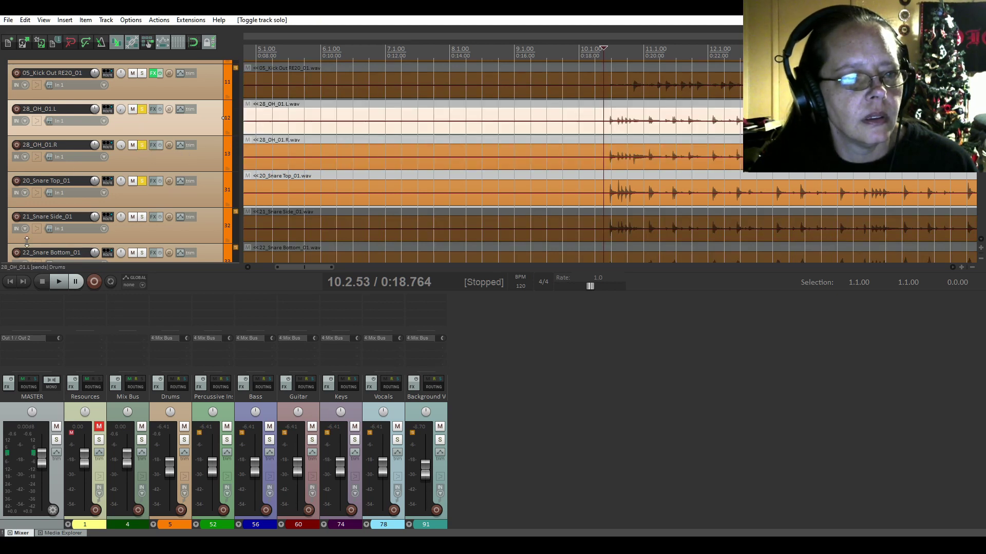
left_click(60, 280)
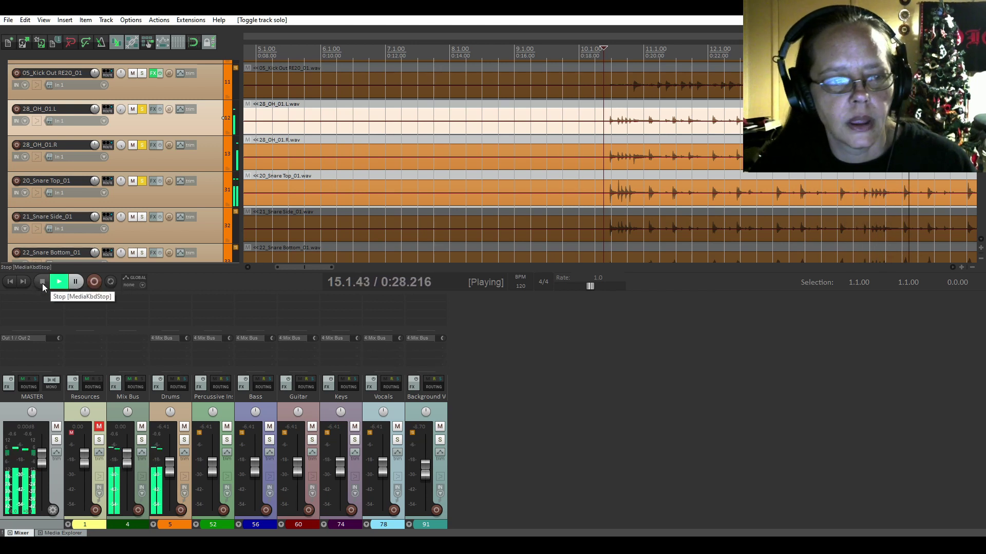
left_click(42, 281)
left_click(142, 181)
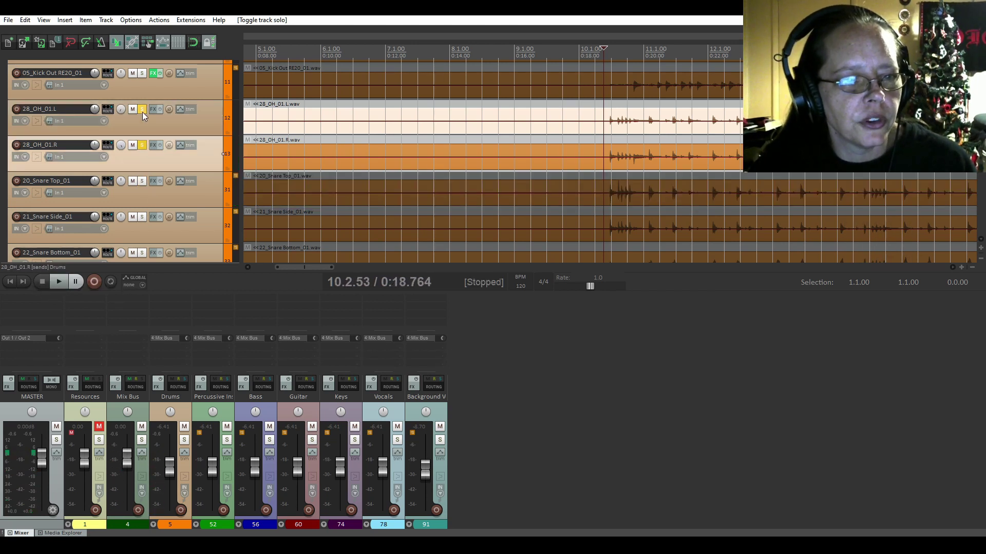
left_click(142, 146)
left_click(142, 110)
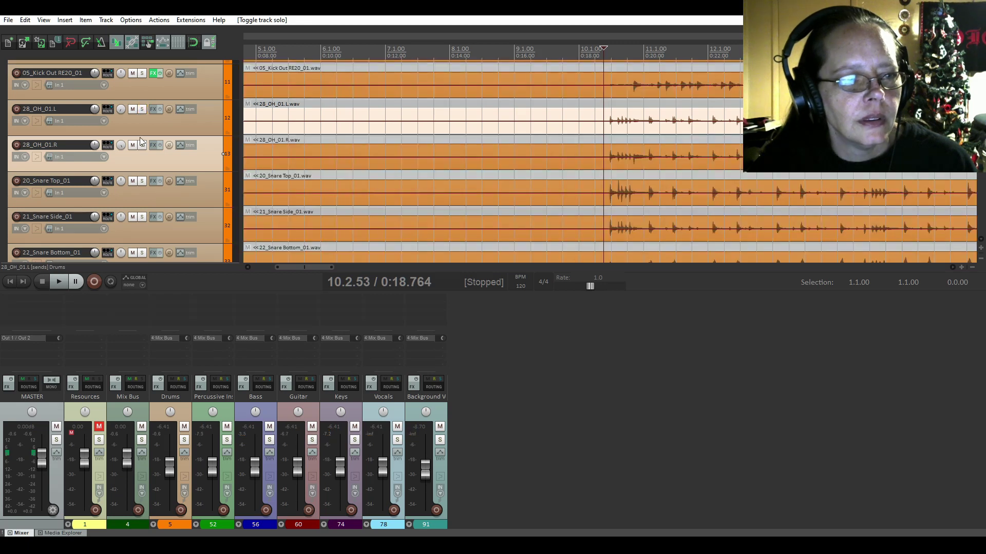
scroll(146, 203, "down", 2)
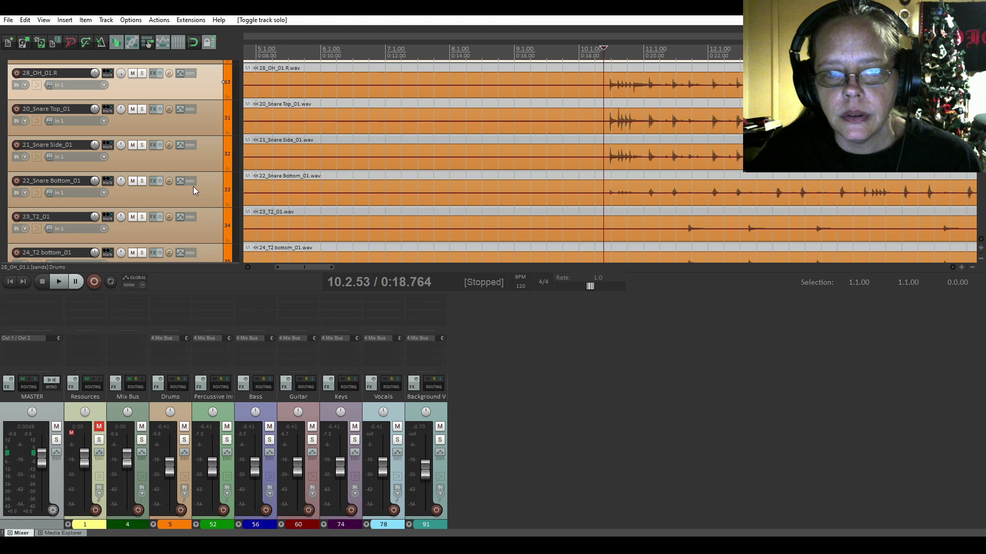
Insert ReaEQ (Cockos) on 20_Snare Top_01, enlarging and repositioning its window
left_click(151, 110)
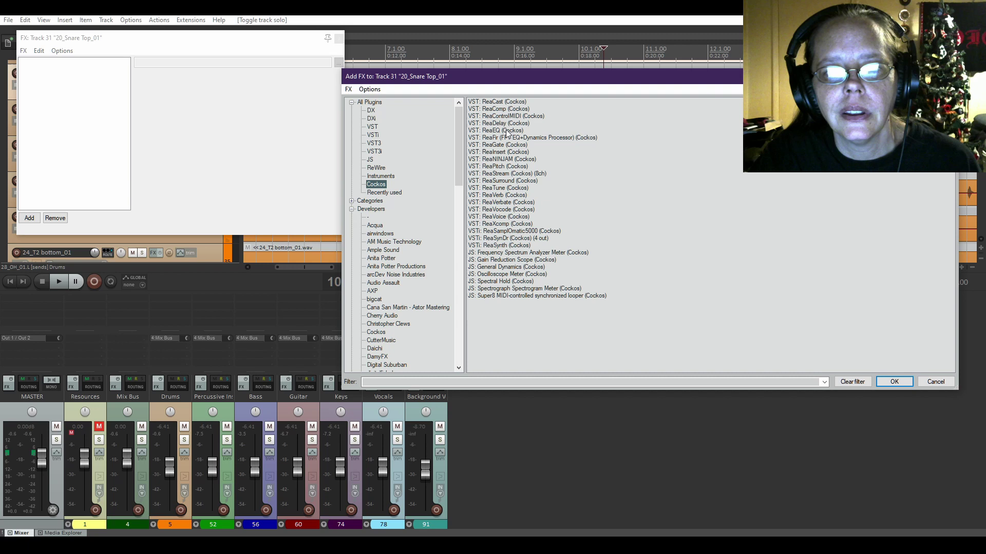
left_click(895, 383)
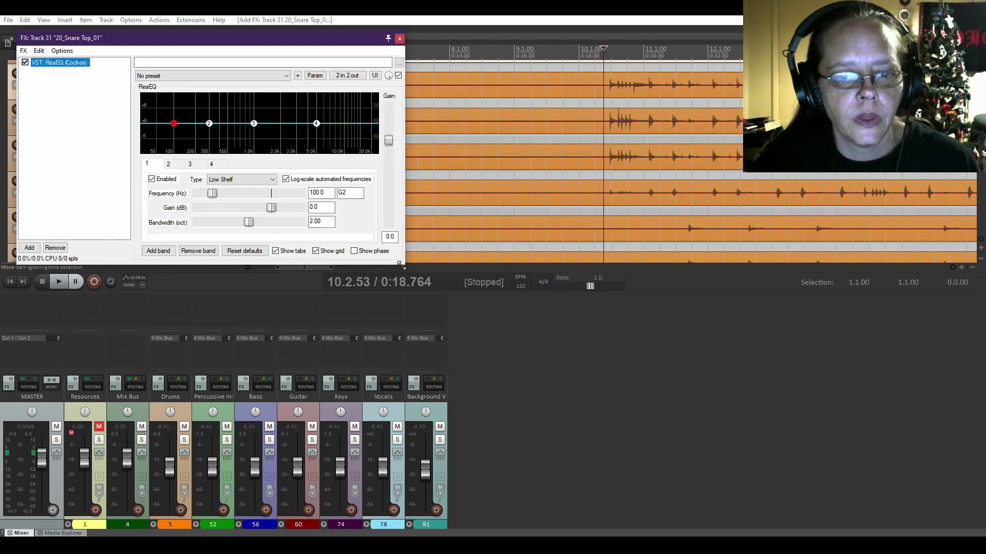
left_click_drag(400, 265, 700, 406)
left_click_drag(334, 42, 555, 256)
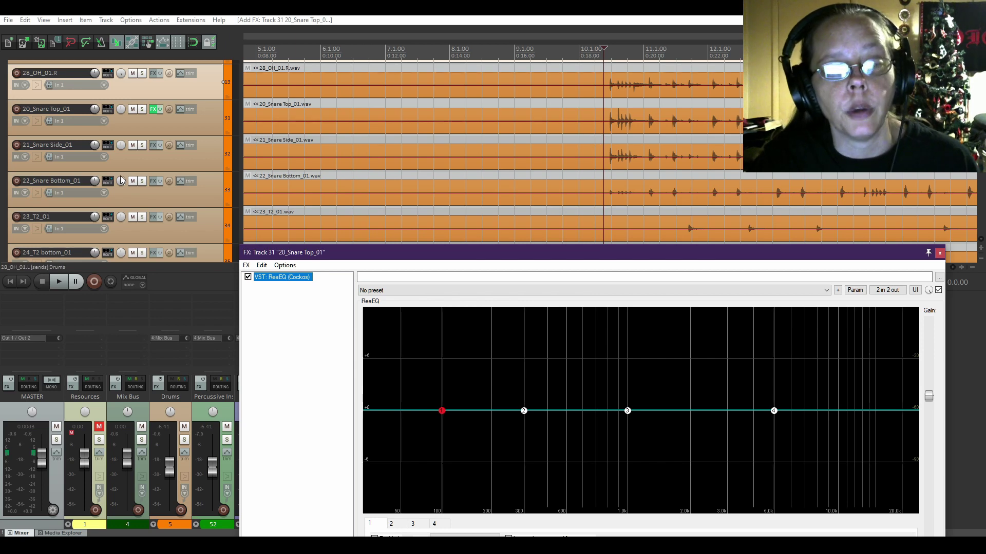
scroll(160, 182, "up", 2)
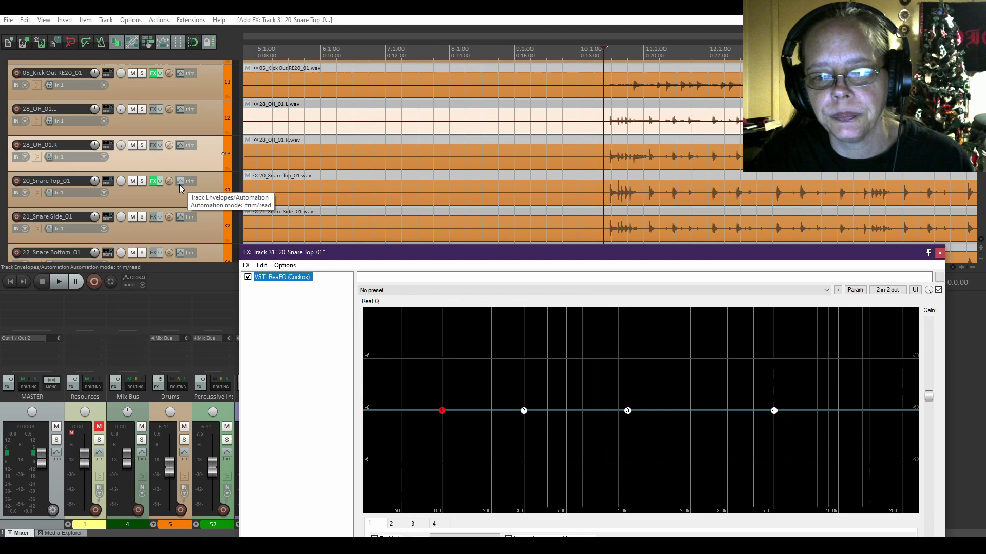
Glue both overhead tracks into one stereo 28_OH_01.L-glued item with the custom Stereo action
scroll(180, 188, "down", 2)
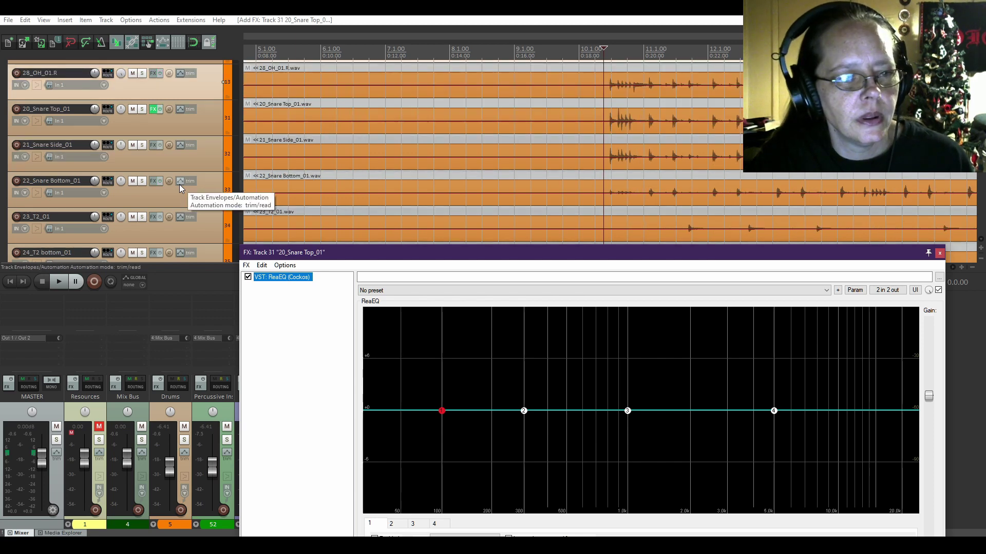
scroll(180, 184, "up", 3)
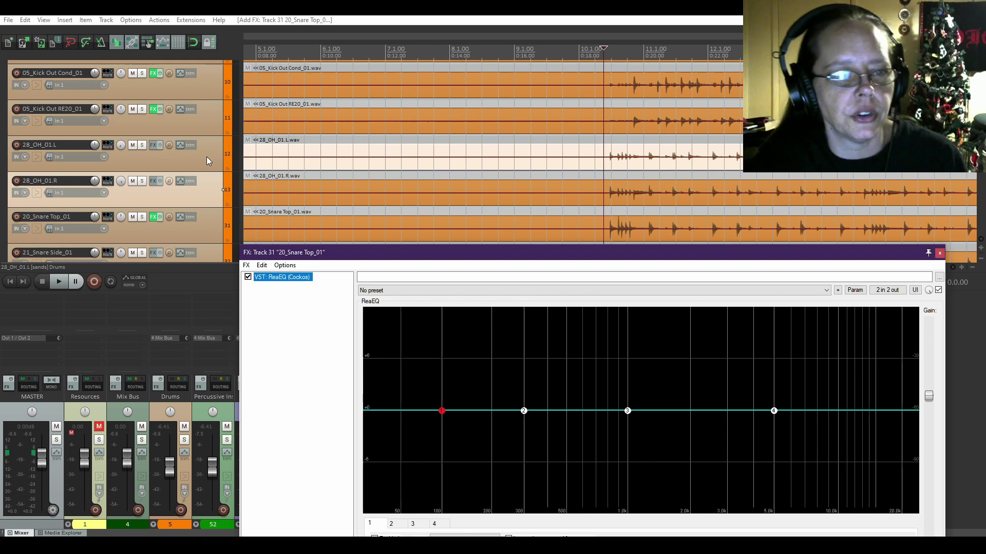
left_click(207, 156)
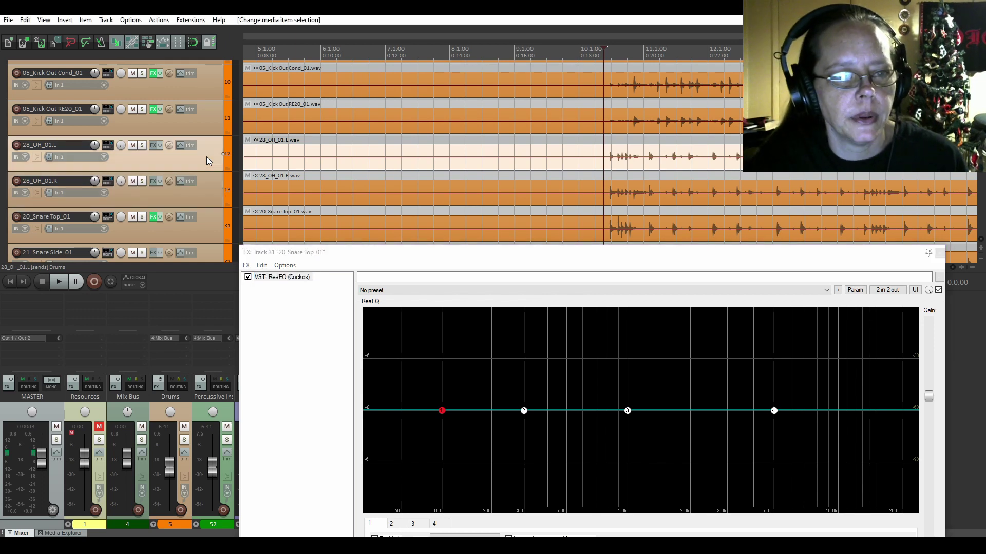
left_click(211, 190, "ctrl")
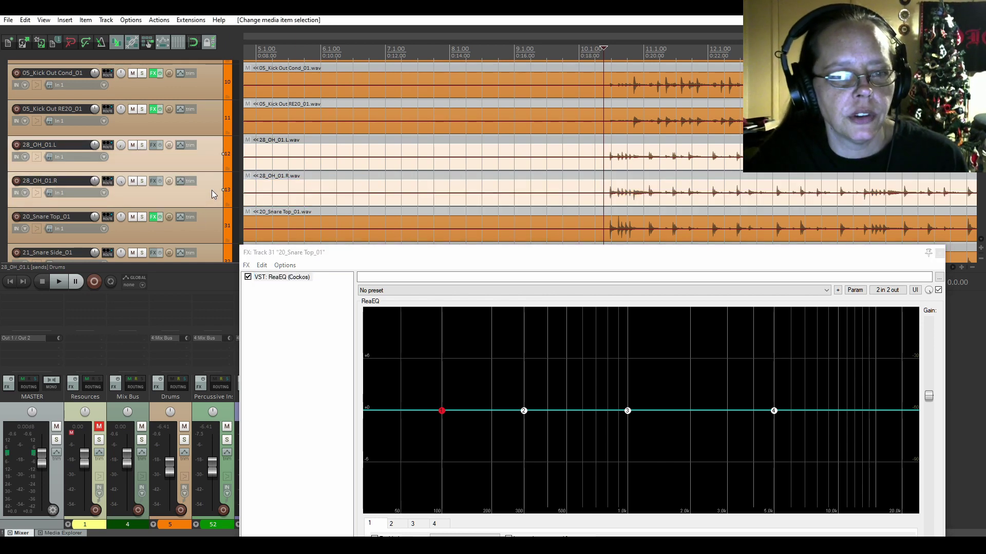
left_click(159, 19)
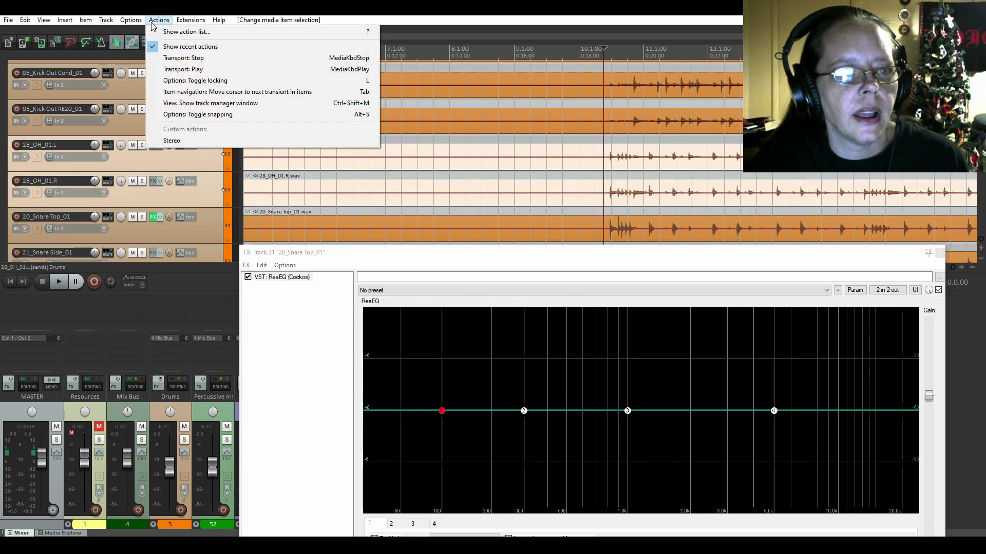
left_click(173, 140)
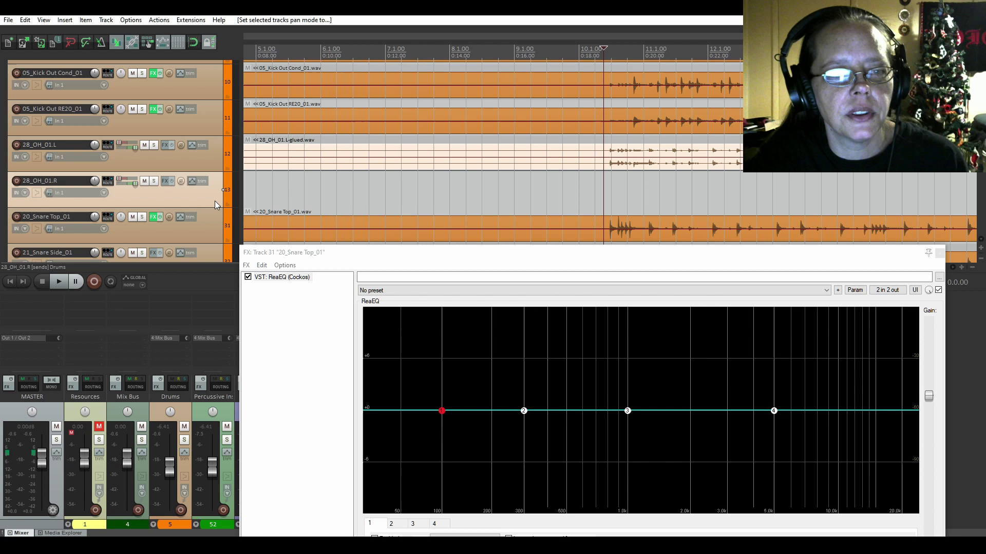
Delete the emptied 28_OH_01.R track and confirm
key("Delete")
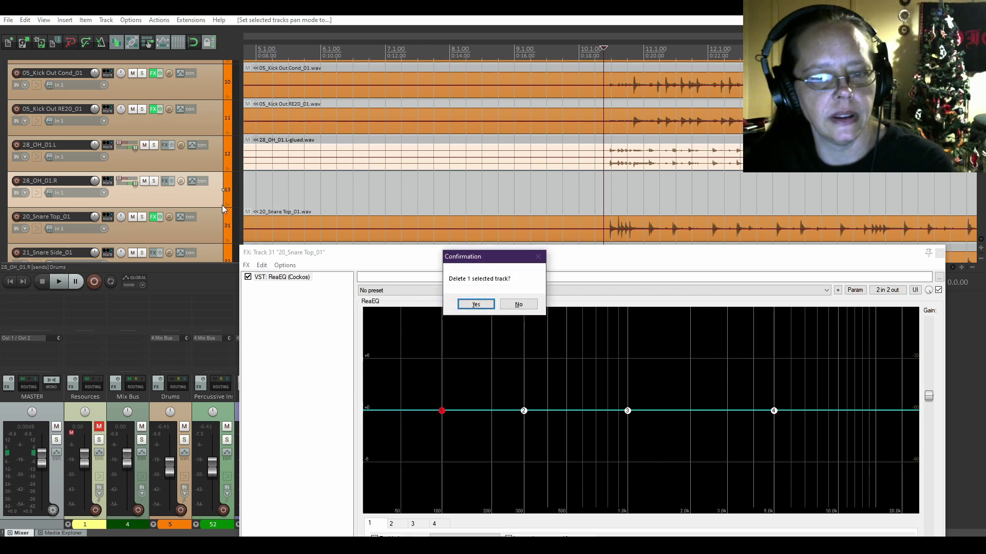
left_click(476, 305)
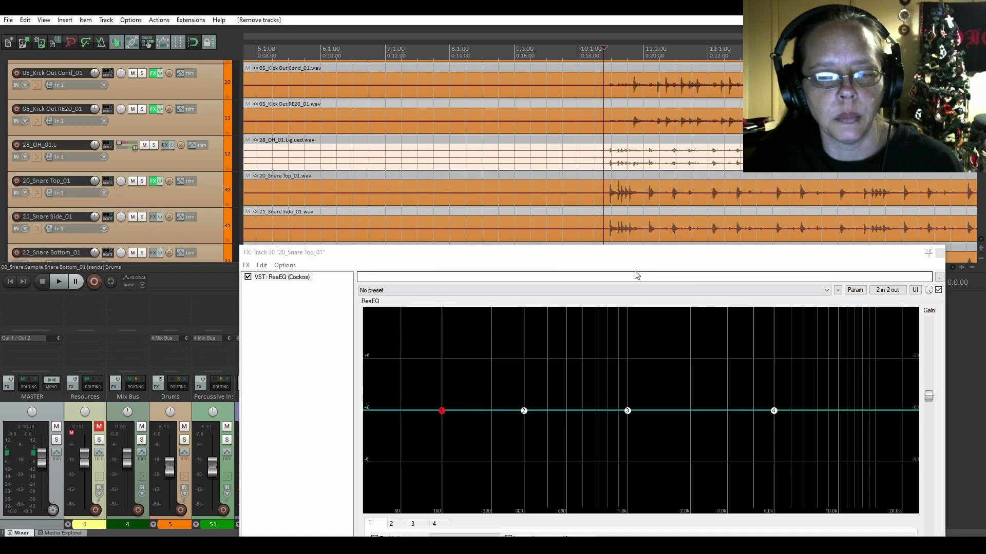
scroll(189, 185, "down", 1)
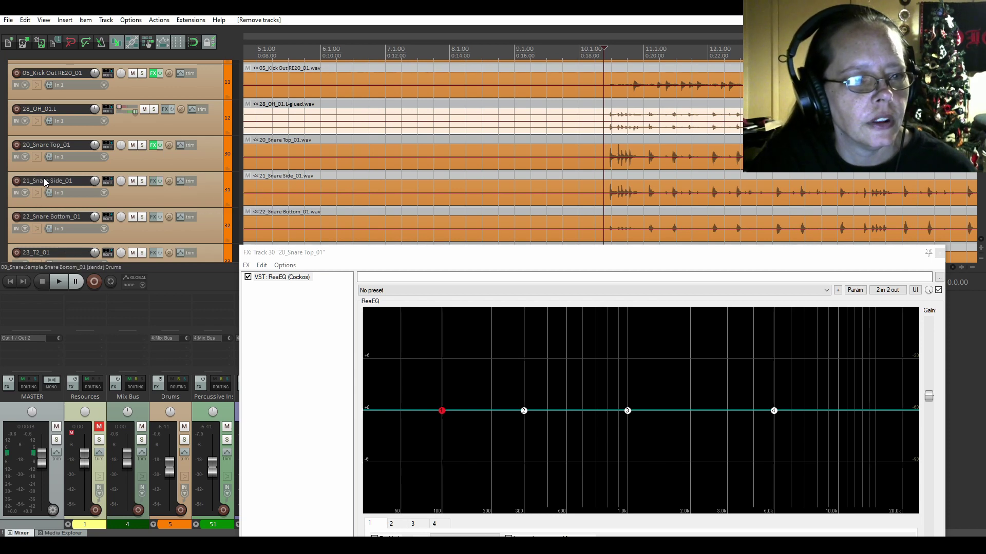
Change ReaEQ band 1 on 20_Snare Top_01 to a High Pass at 100 Hz
left_click_drag(438, 256, 405, 190)
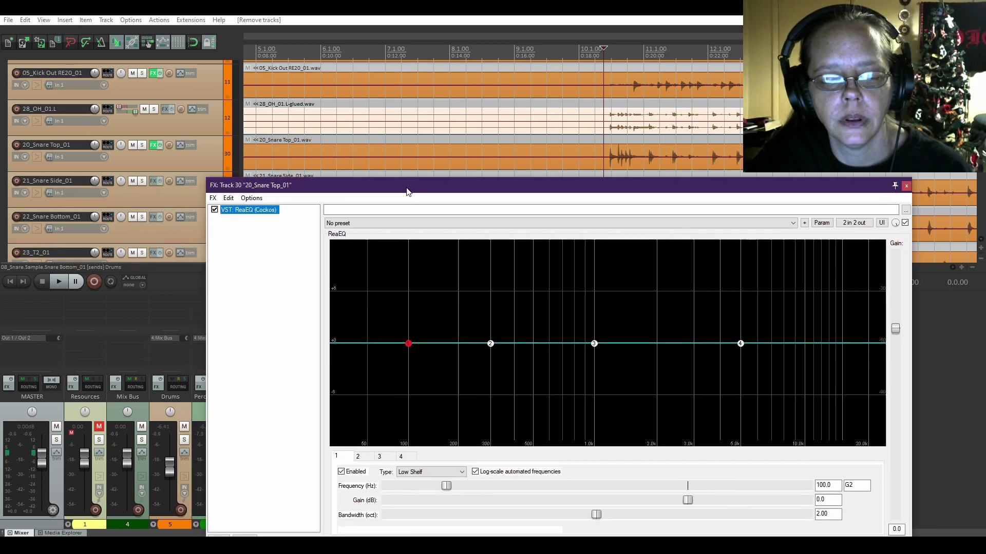
left_click_drag(479, 191, 472, 119)
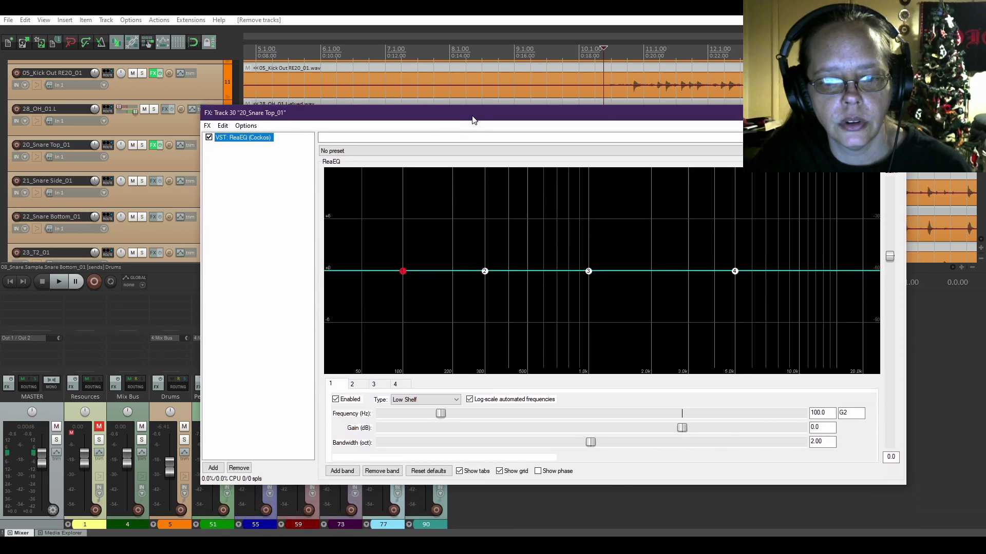
left_click(456, 400)
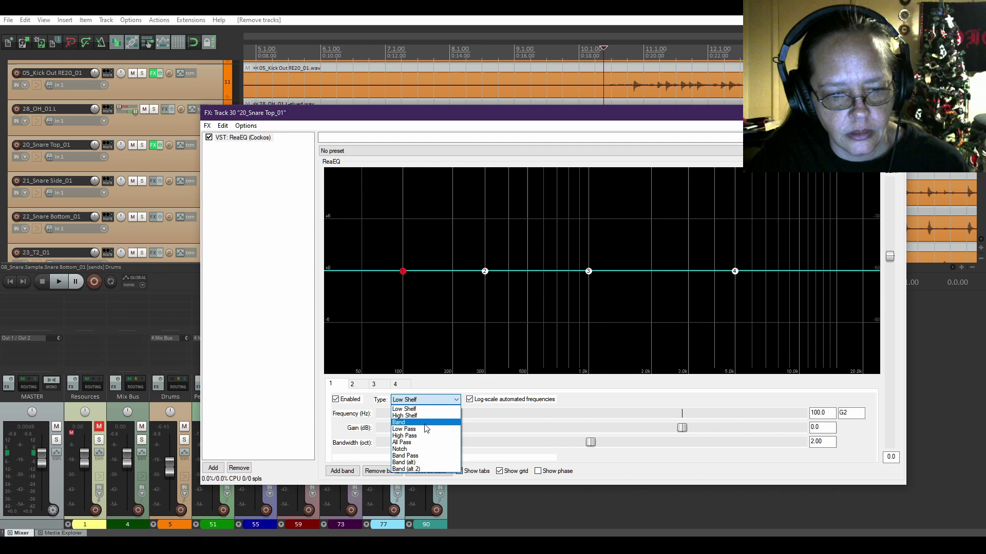
left_click(404, 436)
left_click_drag(475, 114, 500, 291)
scroll(719, 204, "down", 4)
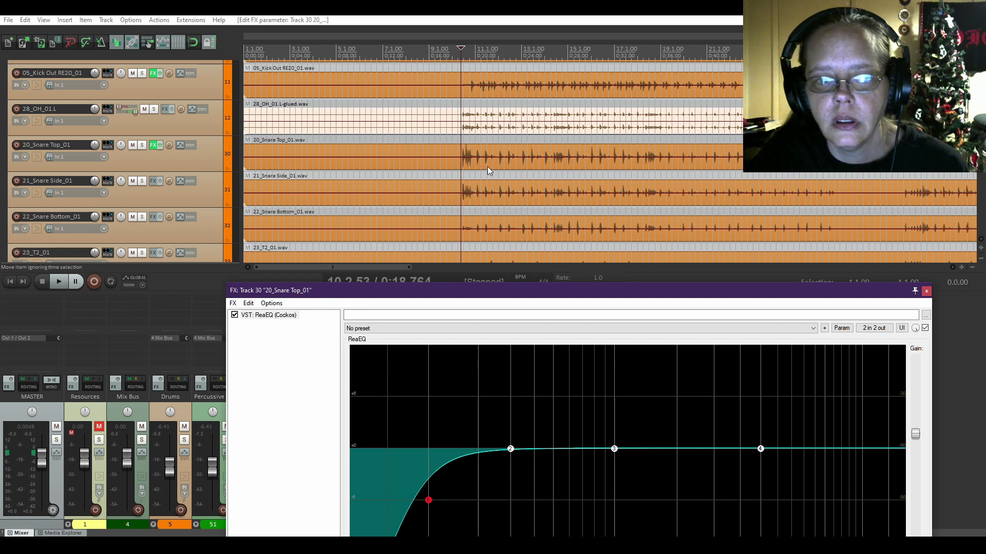
Make a time selection from bar 10 to 15.1.00 and select the snare top item
left_click(461, 142)
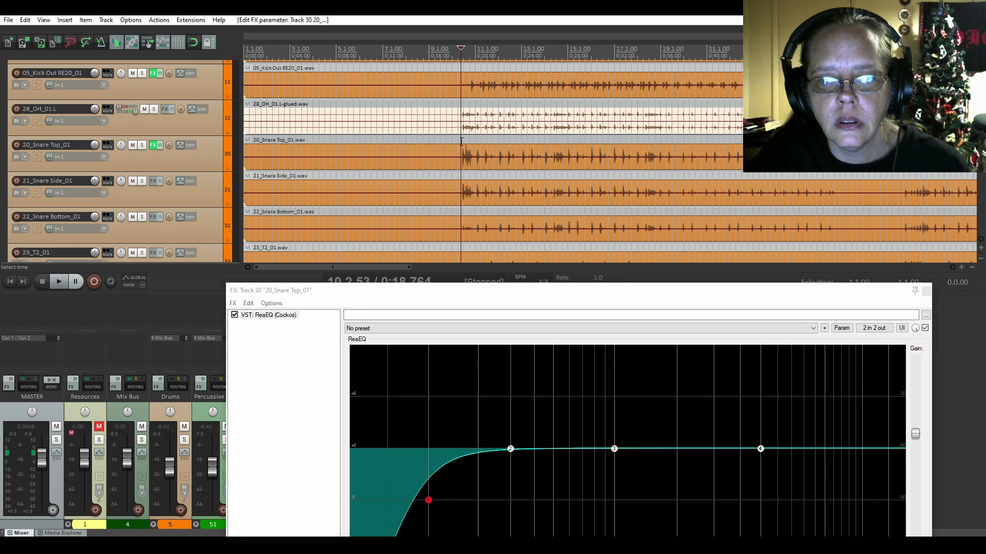
left_click_drag(462, 142, 566, 149)
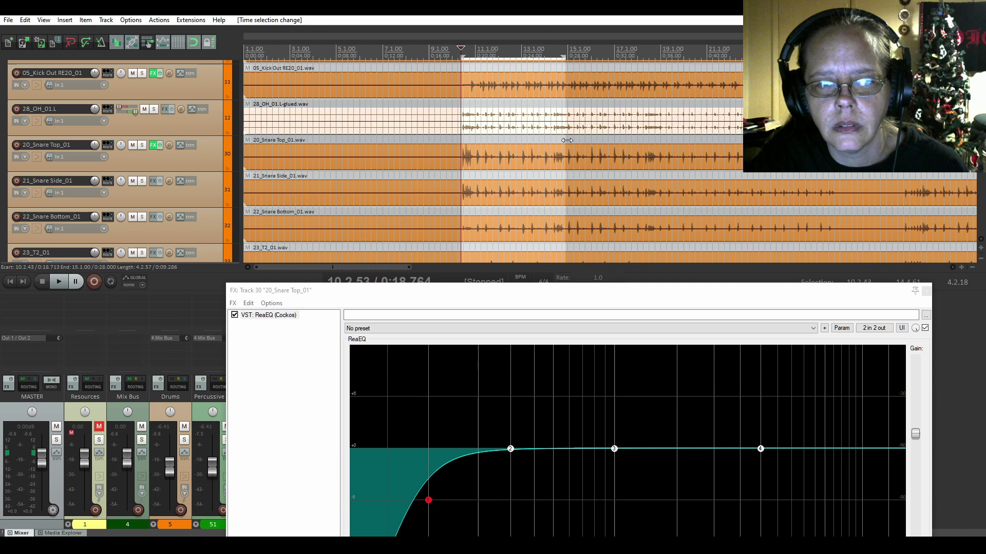
left_click_drag(566, 140, 568, 140)
left_click_drag(460, 139, 463, 140)
left_click(465, 169)
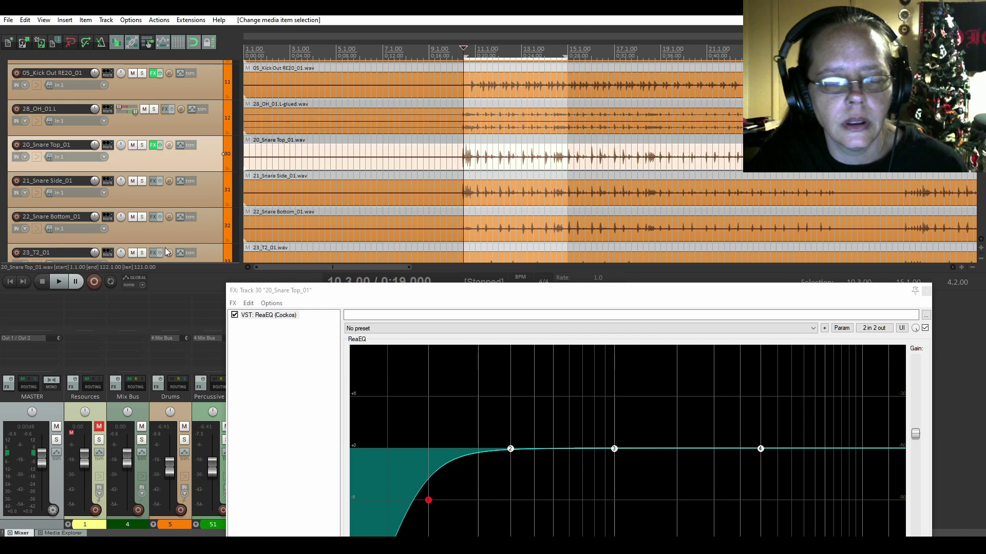
Loop the selection on repeat and play it with 20_Snare Top_01 soloed
left_click(111, 282)
left_click(59, 283)
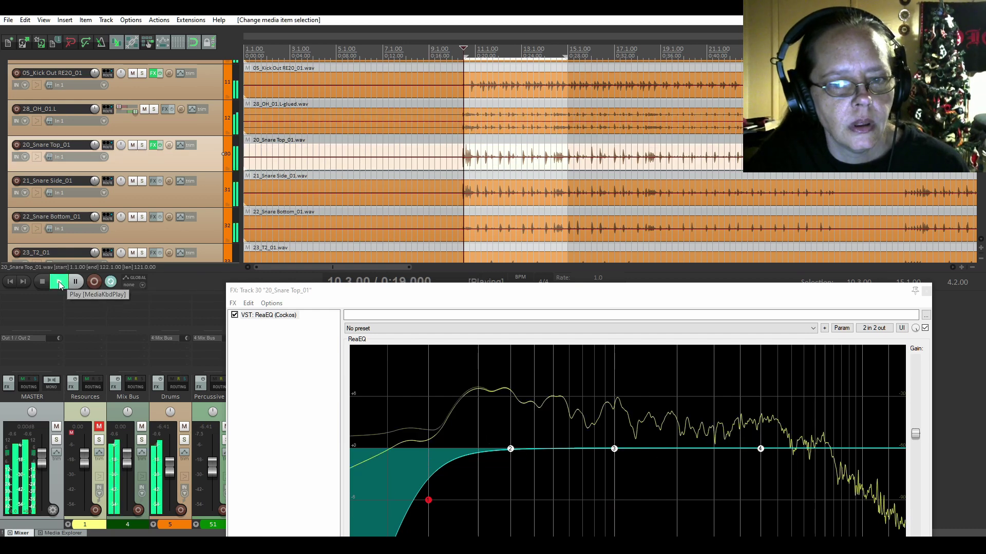
left_click(42, 282)
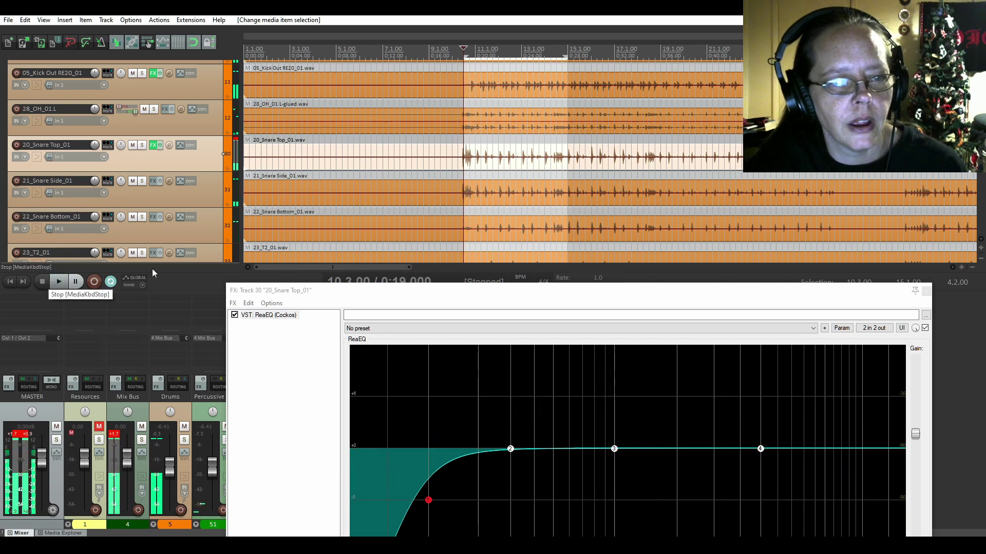
left_click(143, 147)
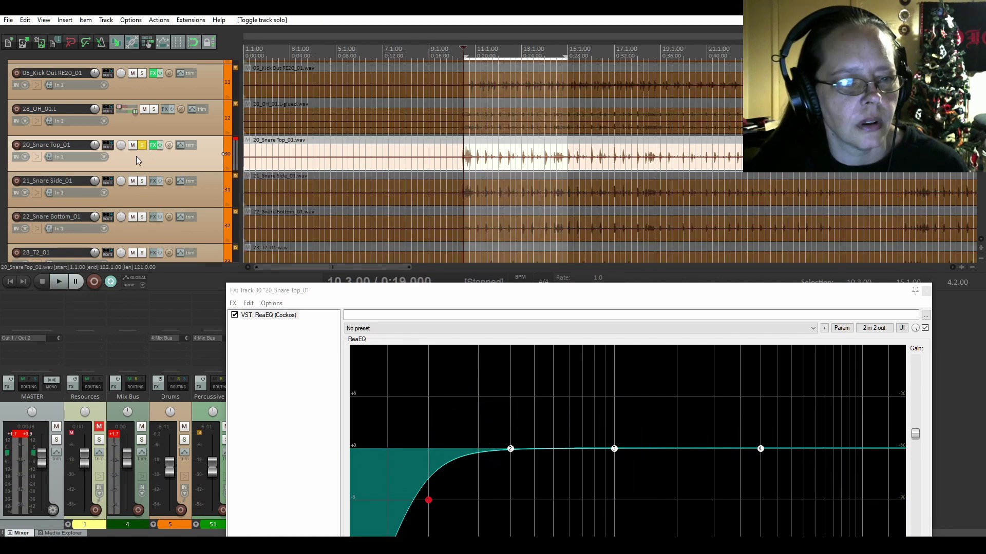
left_click(59, 283)
Try snare top high-pass cutoffs between about 87 and 94.7 Hz during playback
left_click_drag(400, 297, 286, 215)
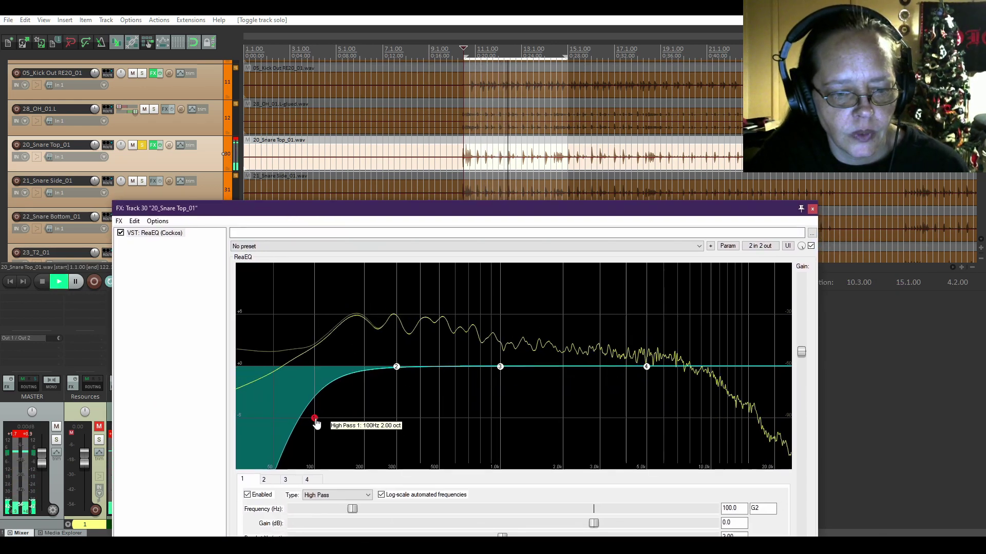
left_click_drag(317, 422, 312, 417)
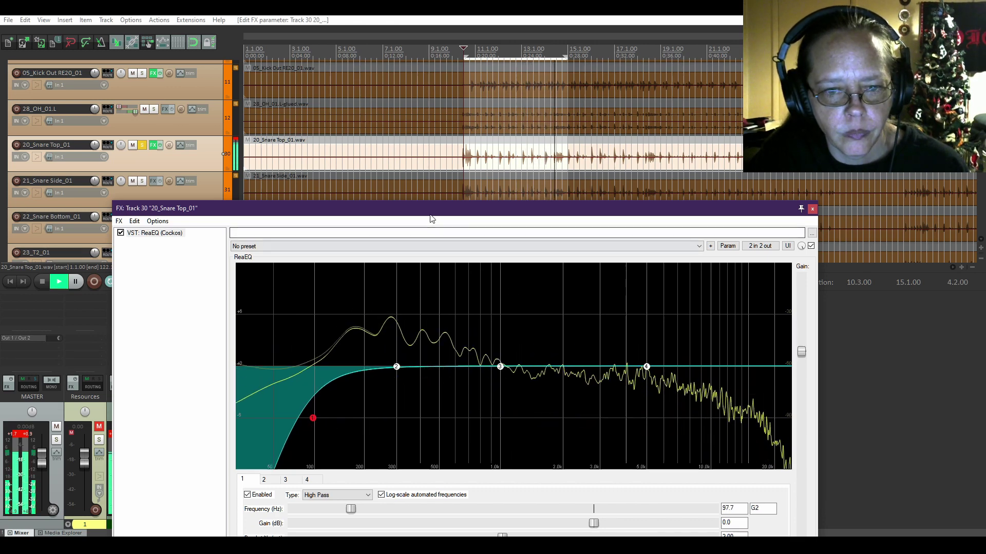
left_click_drag(426, 213, 421, 164)
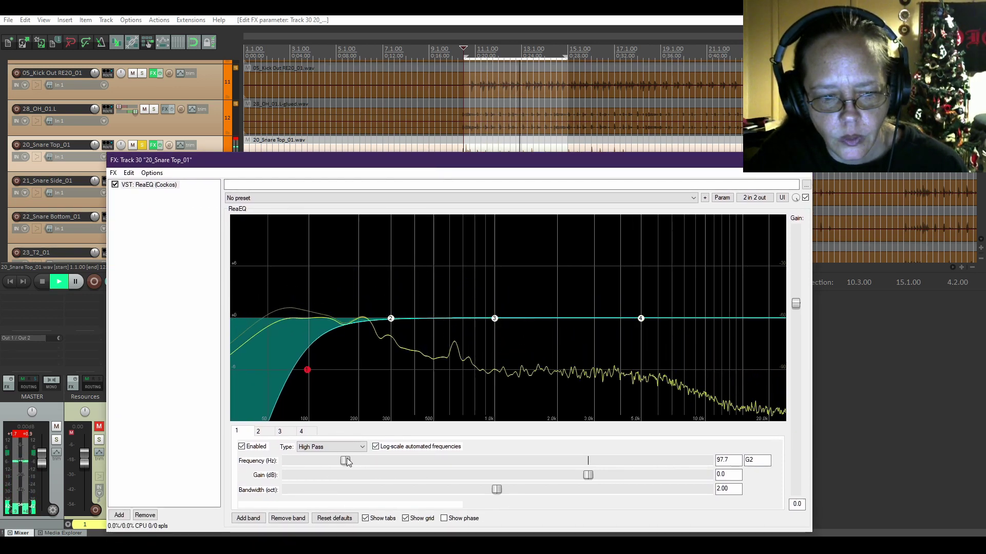
mouse_move(345, 461)
left_mouse_down()
mouse_move(588, 461)
mouse_move(343, 461)
left_mouse_up()
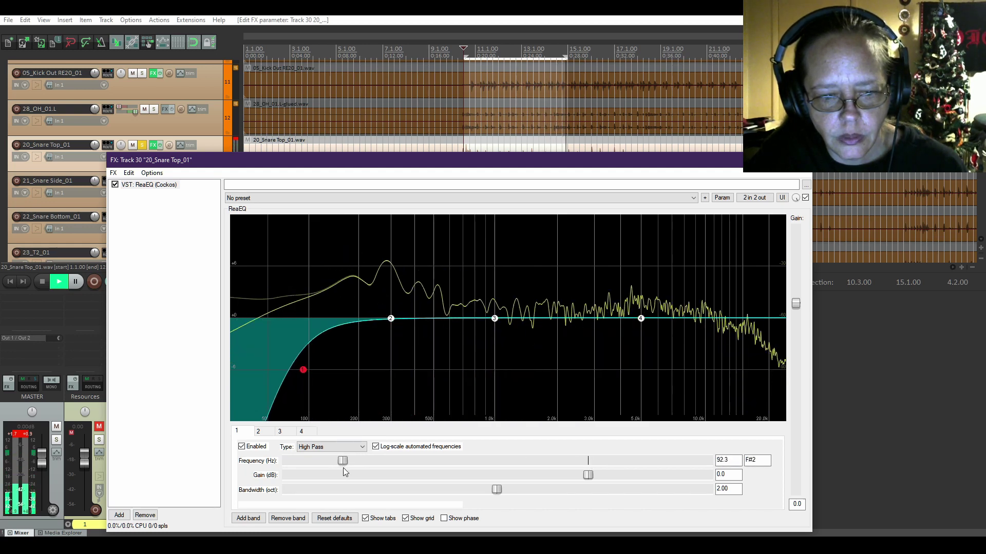
left_click_drag(343, 468, 344, 468)
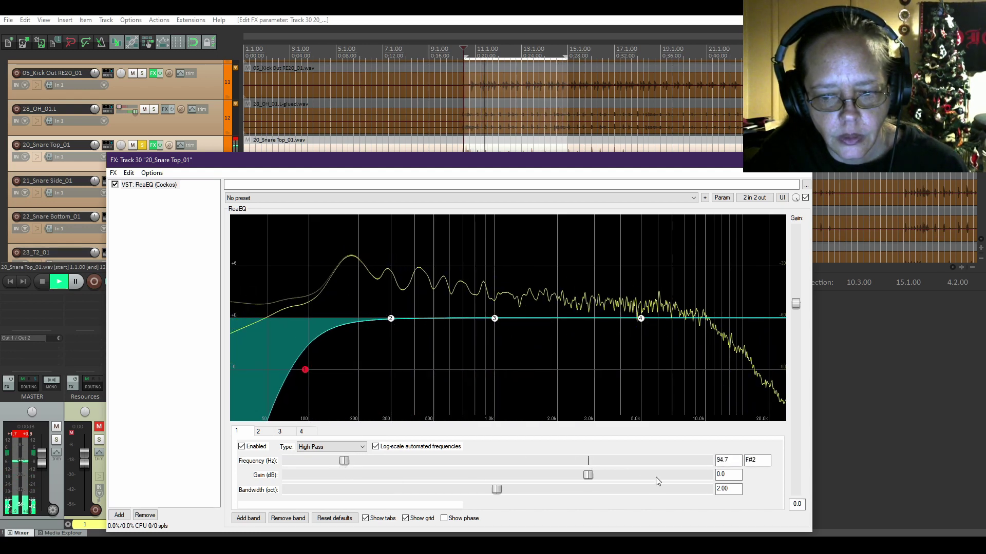
Enter exactly 100 Hz as the band 1 high-pass frequency
double_click(731, 459)
type("100")
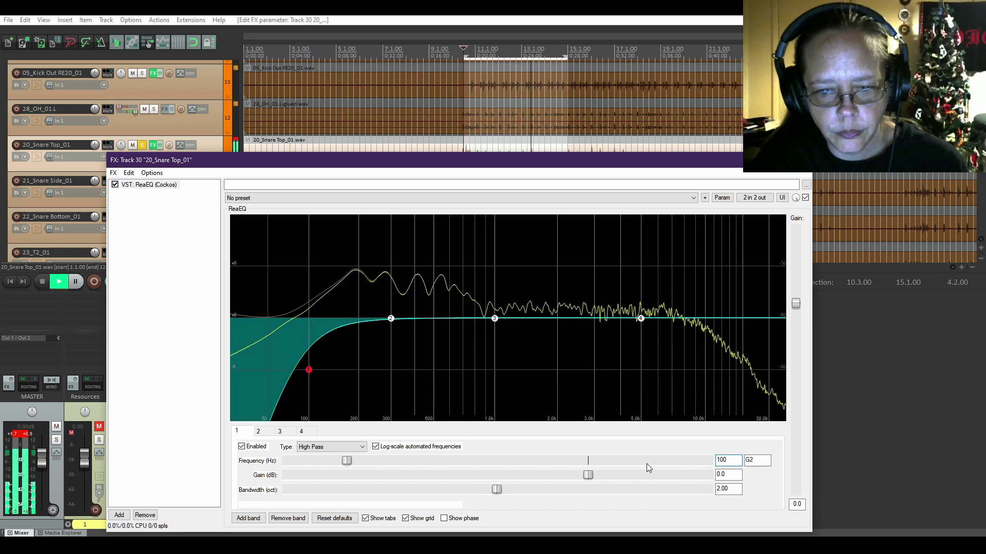
left_click(495, 318)
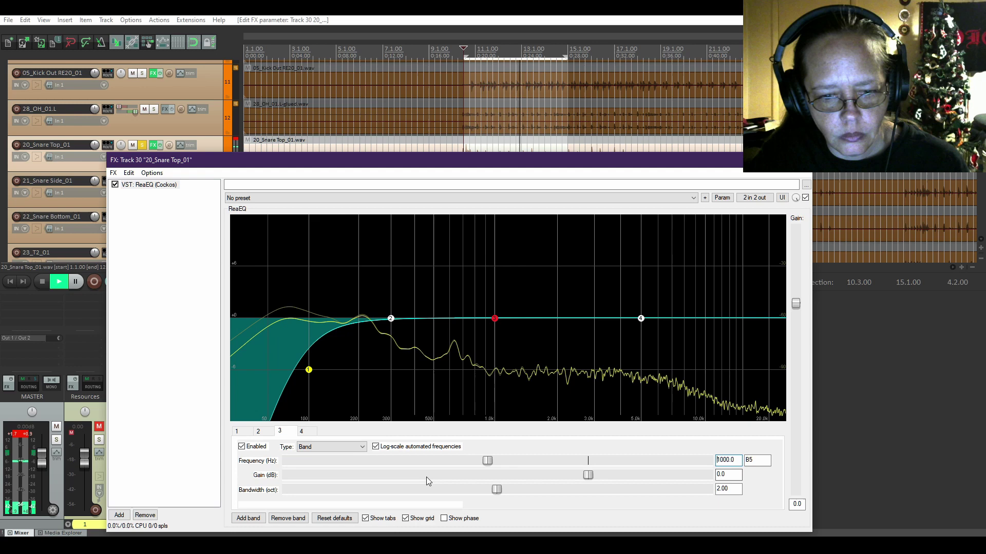
Set ReaEQ band 2 to 350 Hz with -4.4 dB gain and 0.56-octave bandwidth
left_click(391, 318)
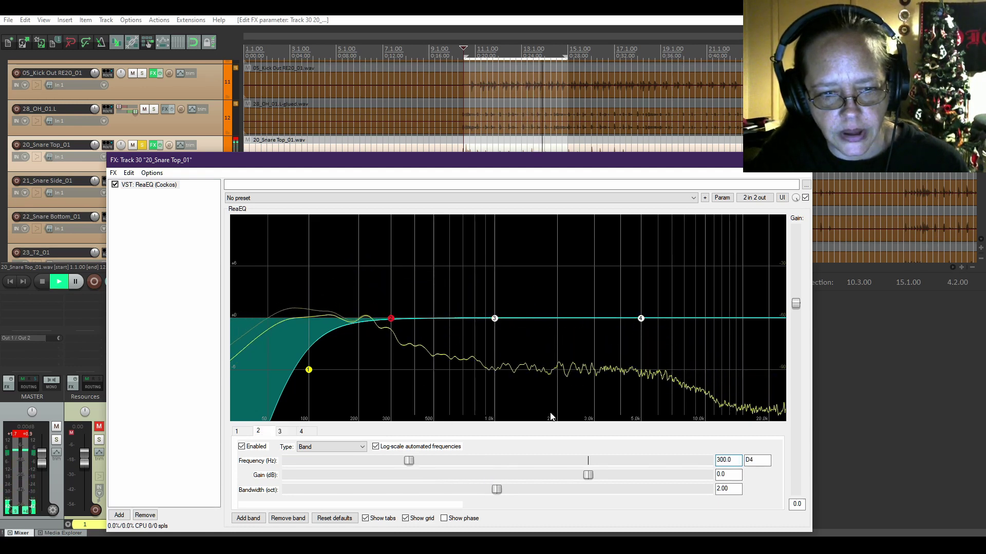
key("ctrl+a")
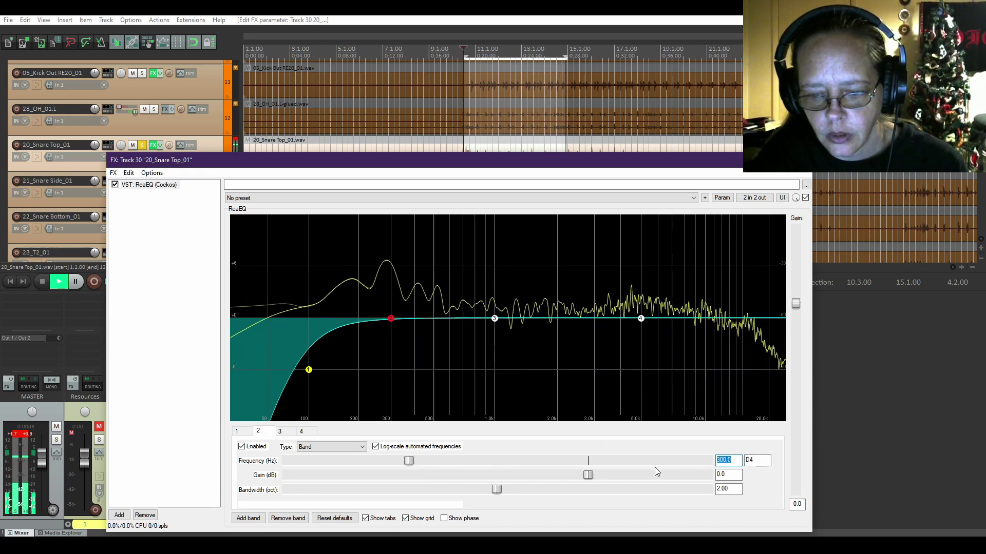
type("350")
key("Return")
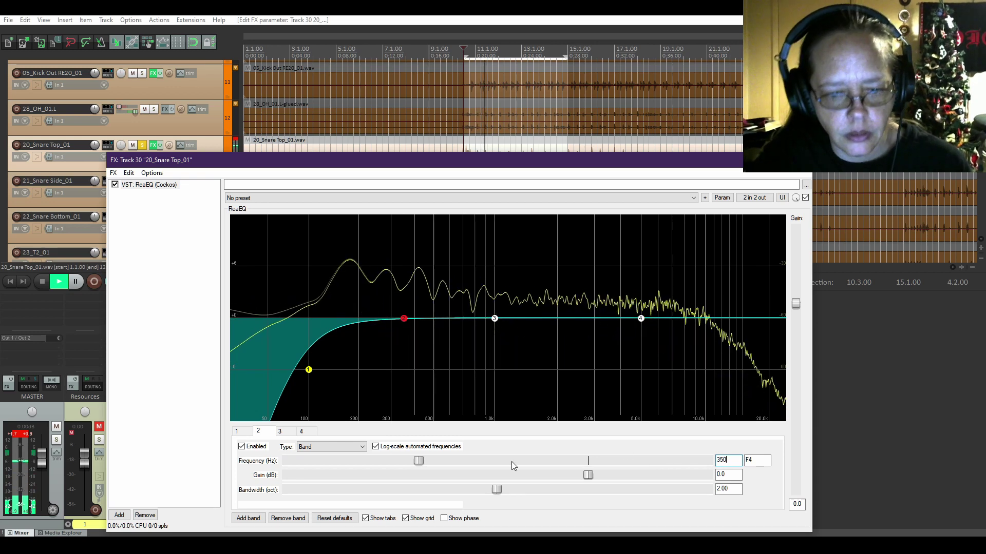
left_click_drag(588, 475, 562, 486)
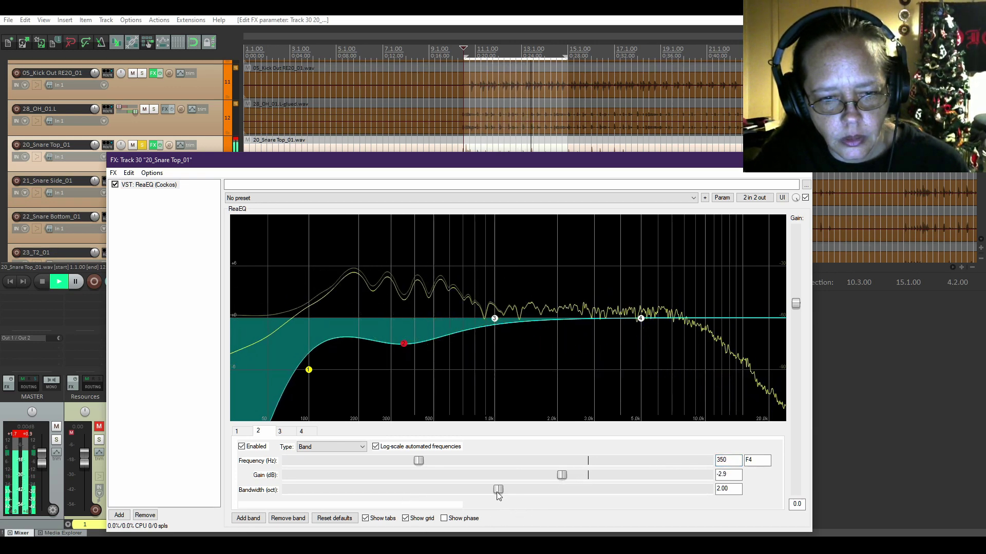
left_click_drag(497, 489, 344, 490)
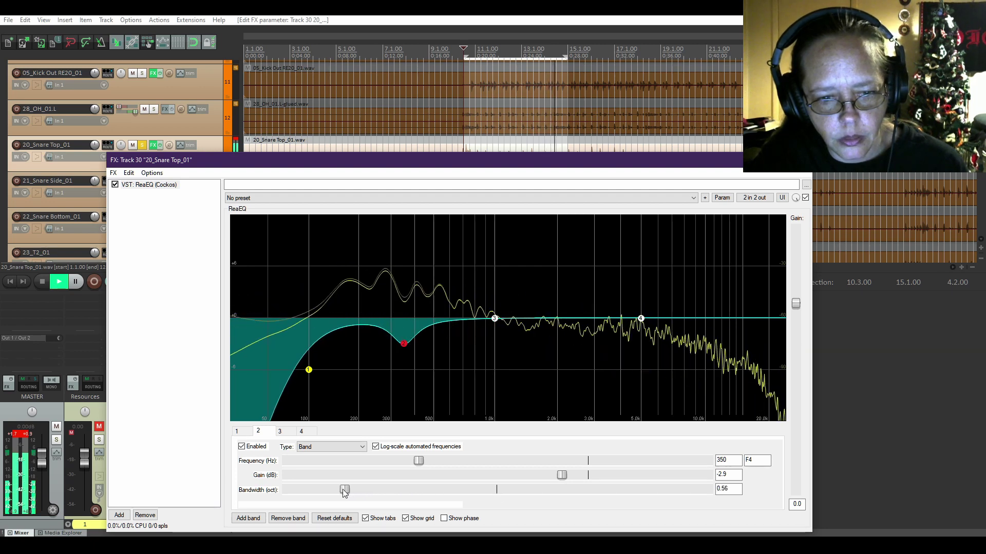
left_click_drag(561, 475, 550, 476)
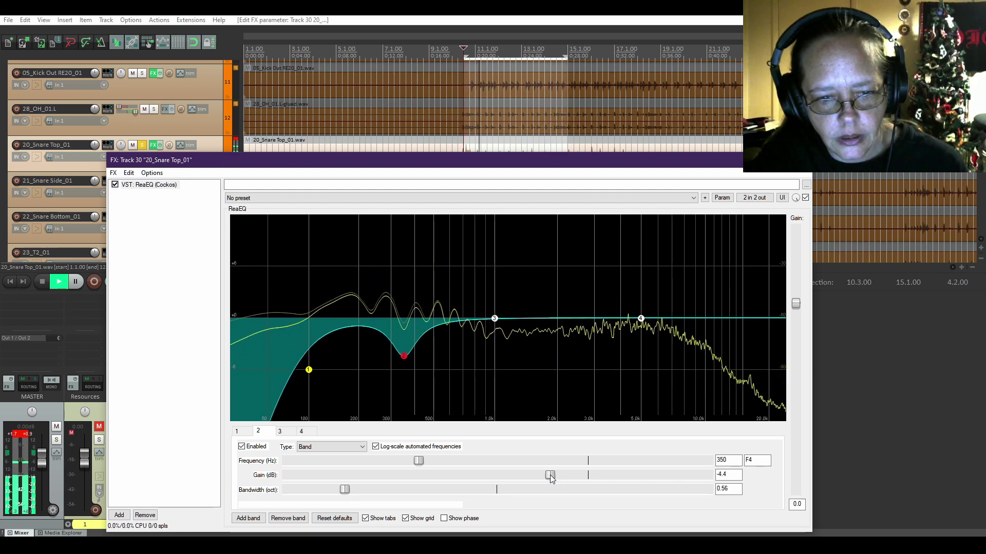
left_click(494, 319)
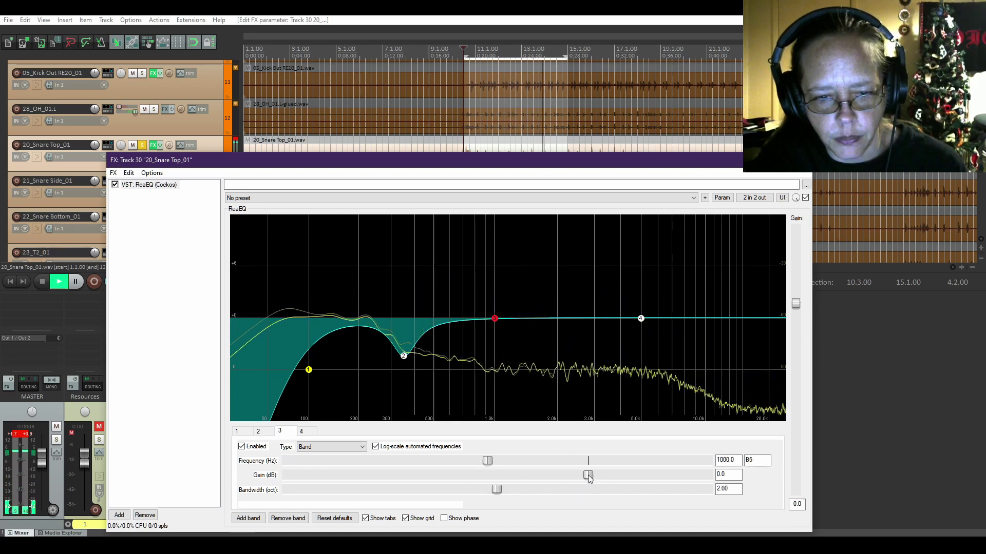
Boost ReaEQ band 3 by 2.2 dB at about 2514.9 Hz, 0.33 octaves wide
left_click_drag(588, 475, 603, 475)
left_click_drag(497, 489, 345, 489)
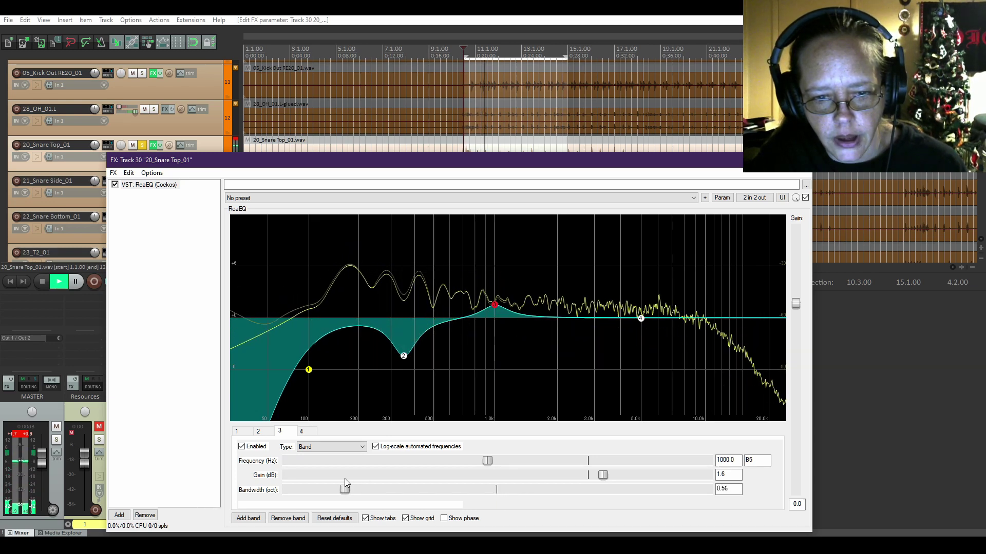
mouse_move(600, 481)
left_mouse_down()
mouse_move(612, 481)
mouse_move(604, 480)
left_mouse_up()
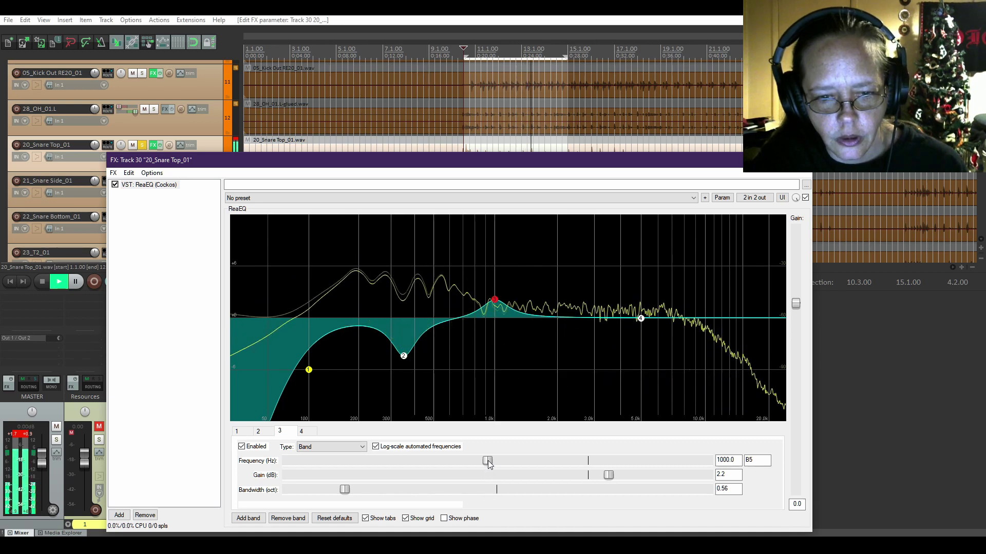
left_click_drag(487, 461, 498, 462)
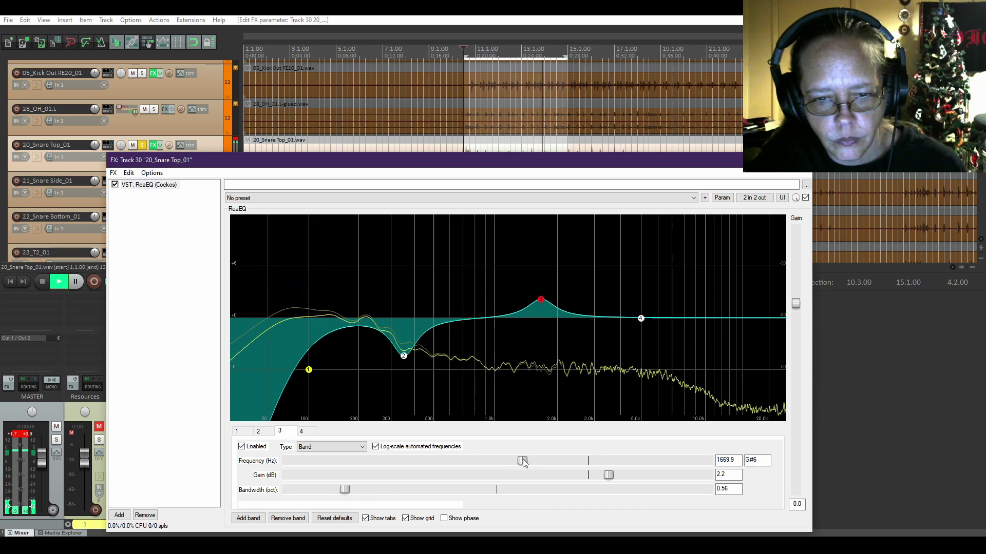
left_click_drag(522, 462, 552, 462)
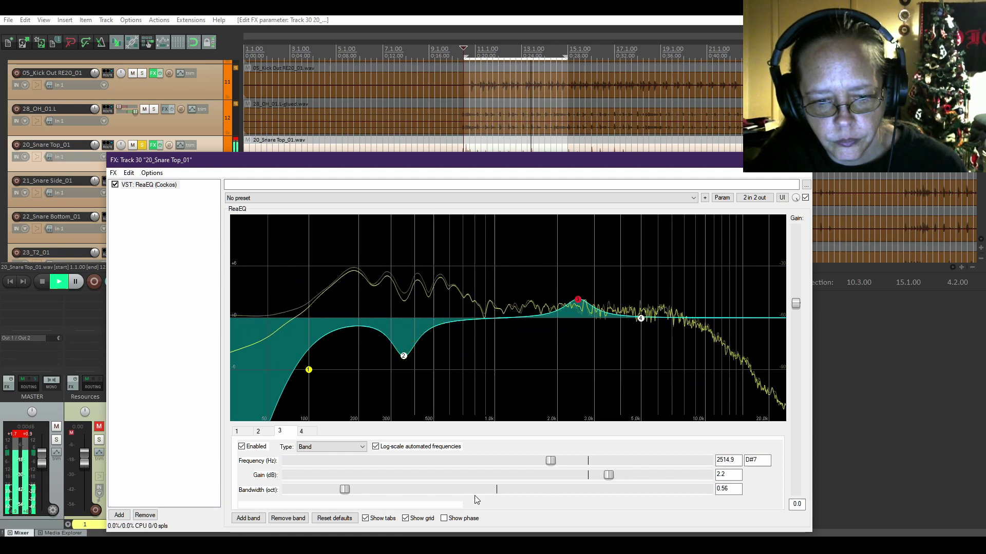
left_click_drag(344, 491, 321, 490)
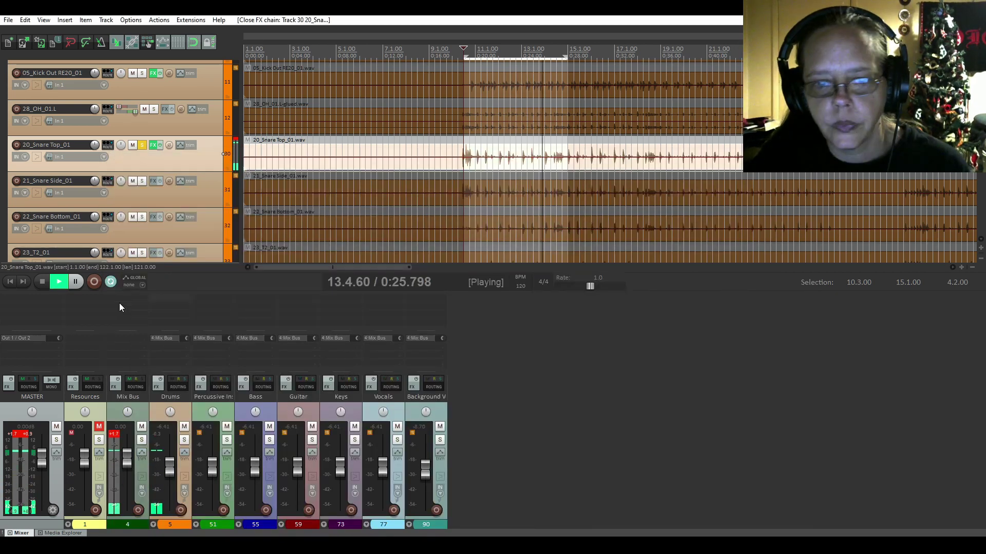
Unsolo snare top and loop a new time selection from 10.3 to 13.1
left_click(42, 282)
left_click(110, 282)
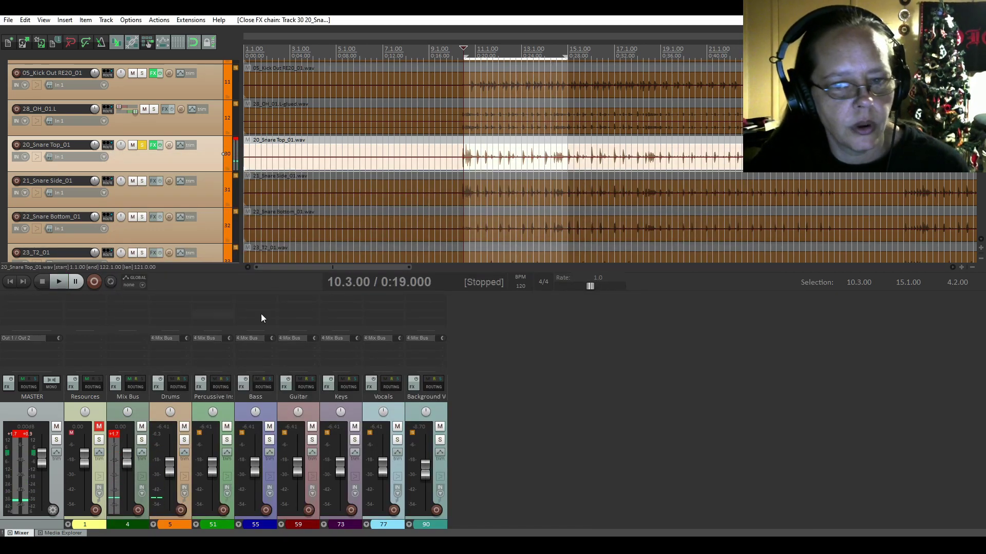
key("Escape")
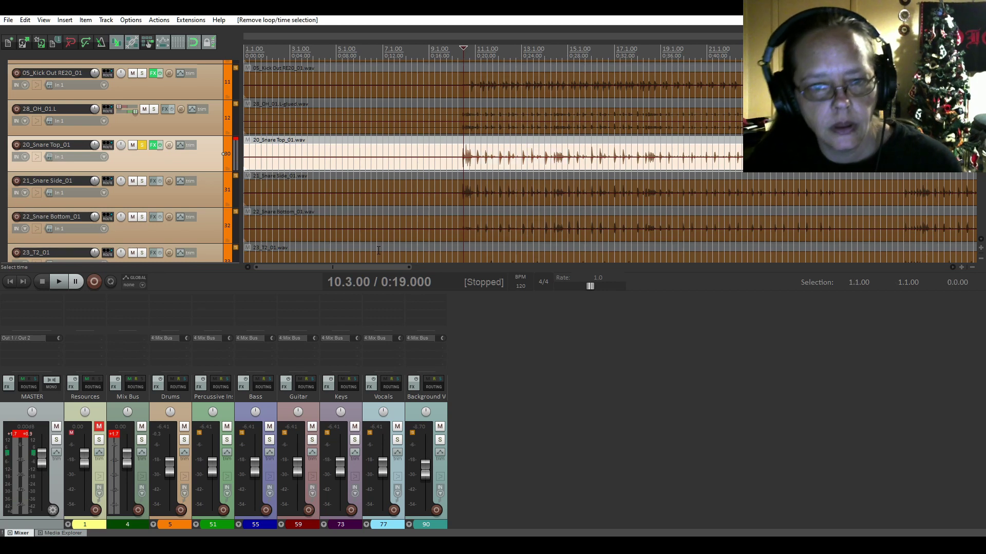
left_click(142, 145)
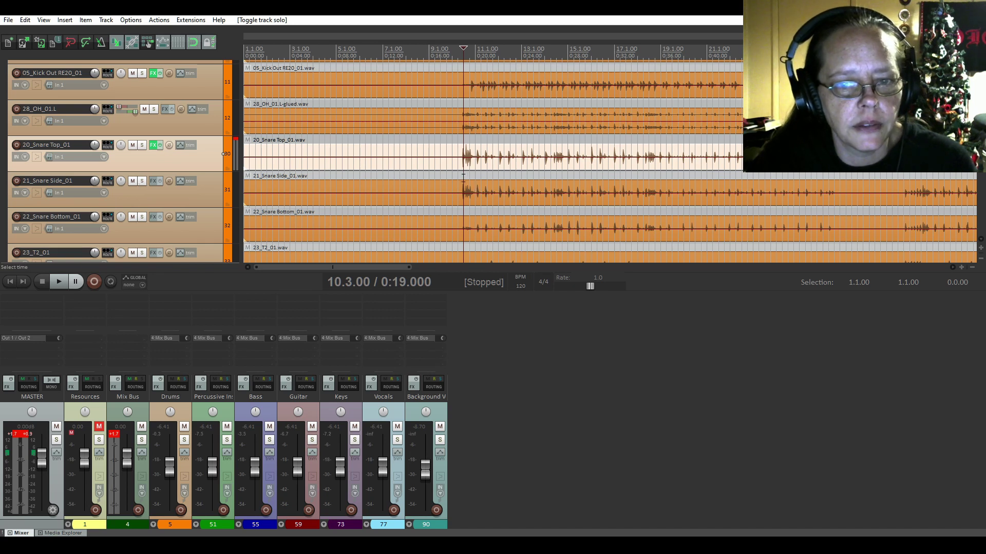
left_click_drag(463, 176, 526, 183)
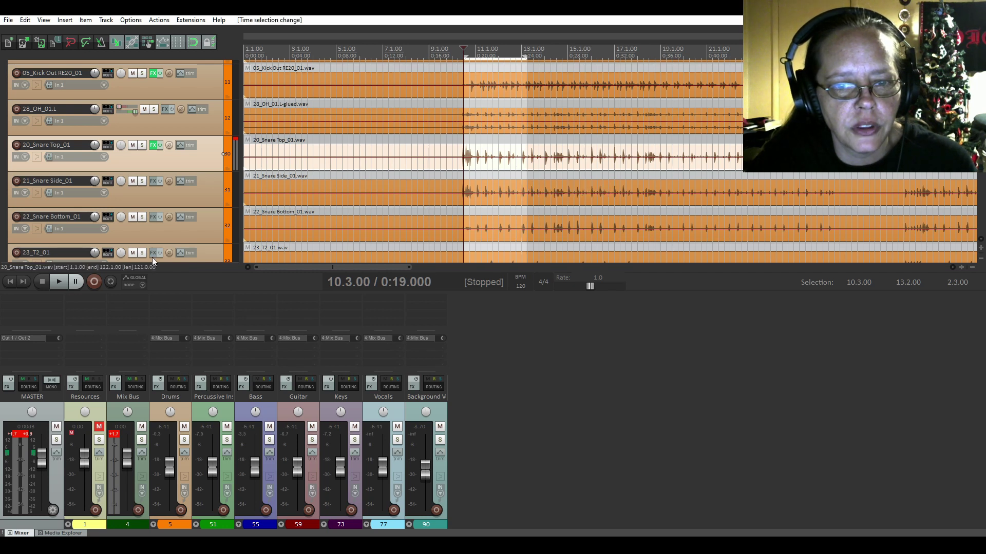
left_click(111, 283)
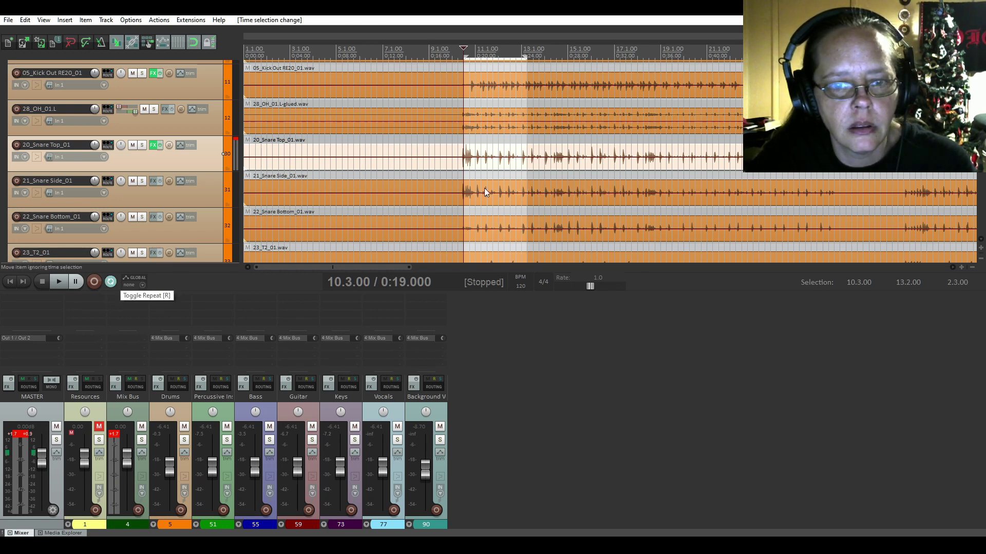
left_click(59, 282)
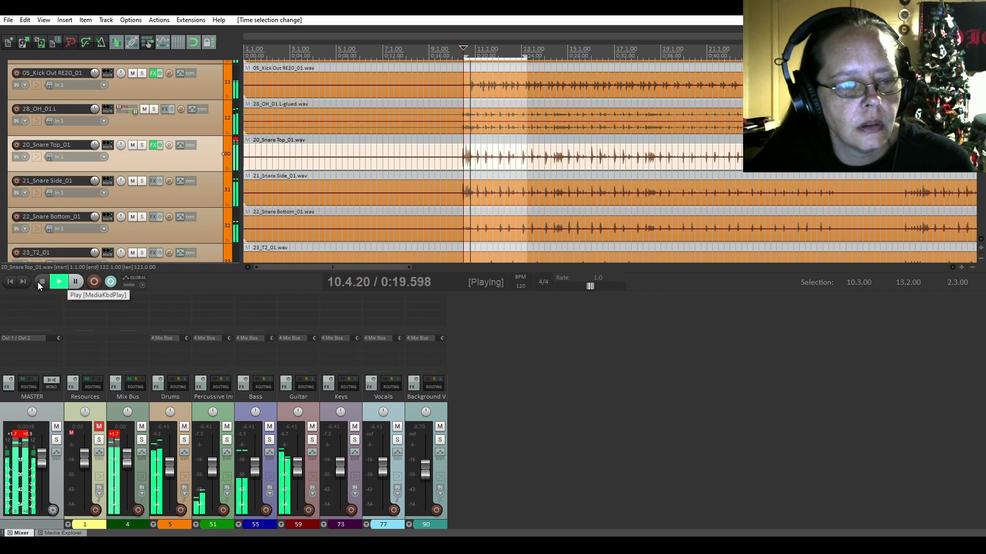
left_click(40, 282)
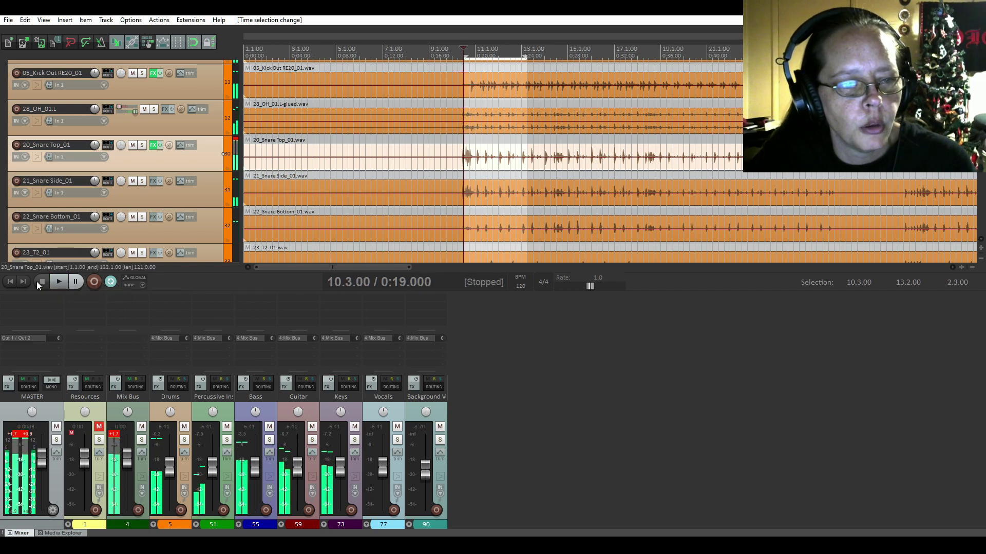
Solo 21_Snare Side_01, play the loop, and bring up its Add FX list
left_click(143, 182)
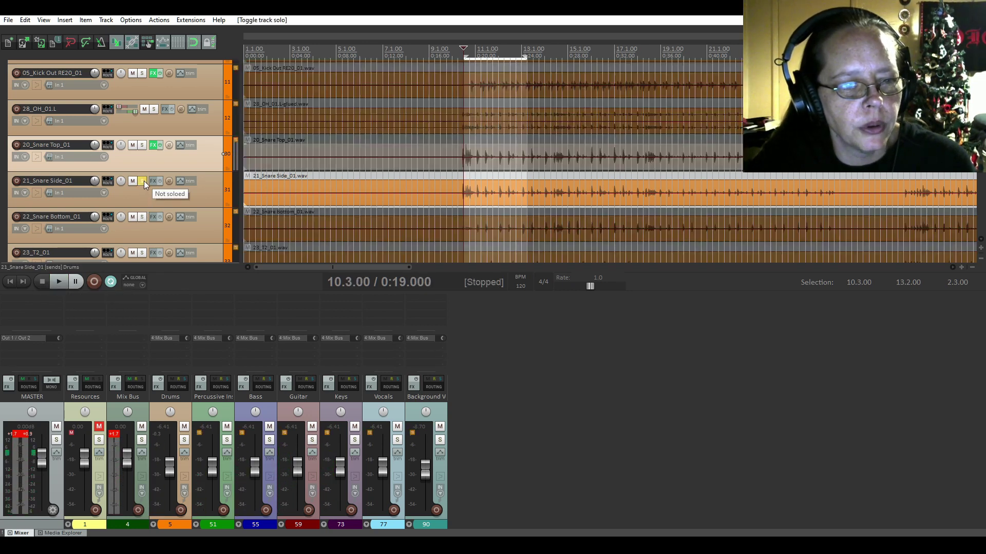
left_click(58, 282)
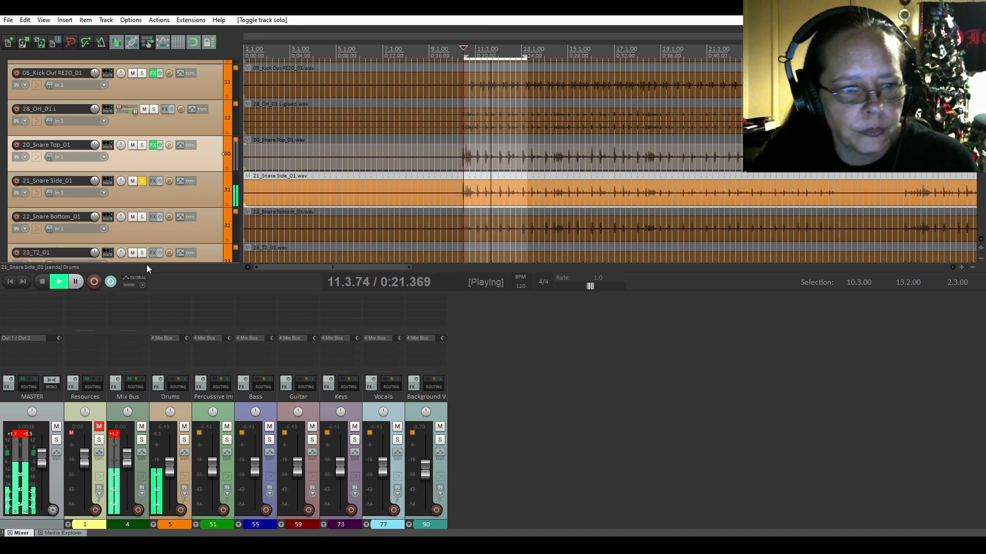
left_click(154, 181)
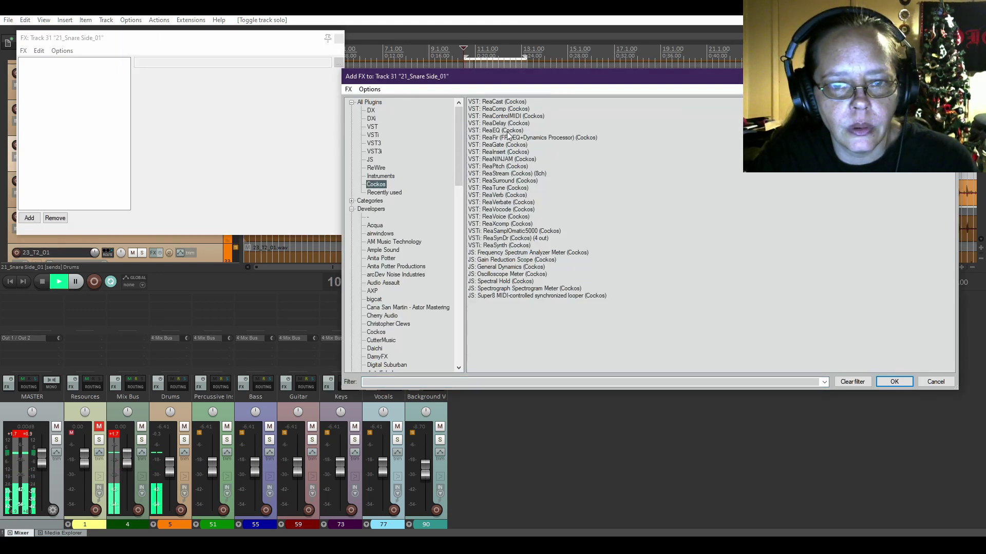
Add ReaEQ to the snare side track, enlarge its window, and make band 1 a high-pass
left_click(890, 383)
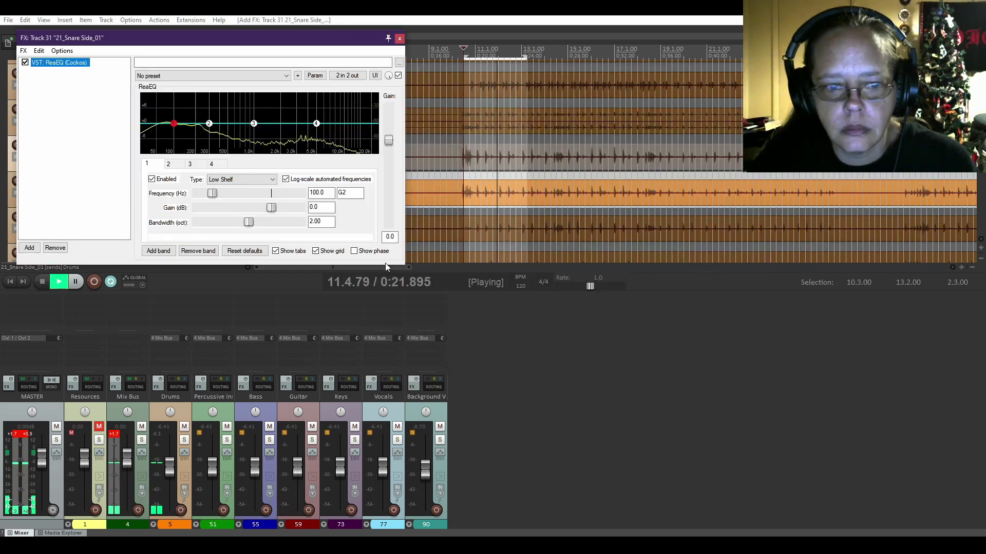
left_click_drag(401, 268, 694, 390)
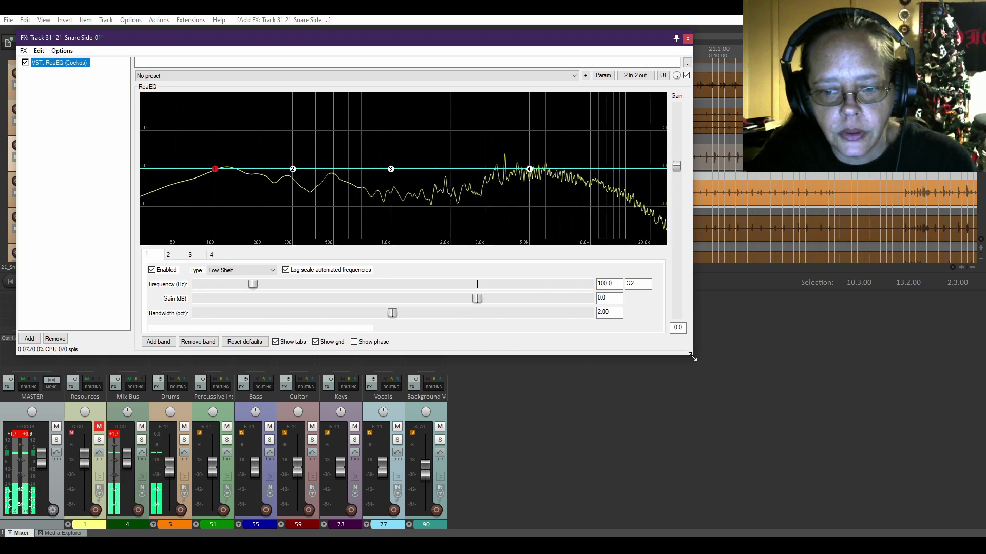
left_click_drag(693, 357, 781, 411)
left_click_drag(310, 45, 444, 121)
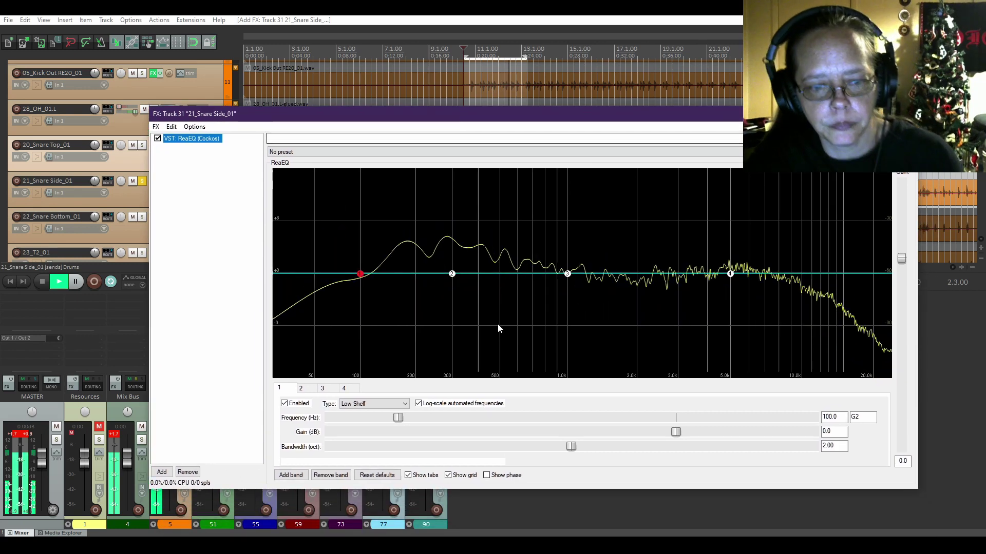
left_click(370, 409)
left_click(363, 413)
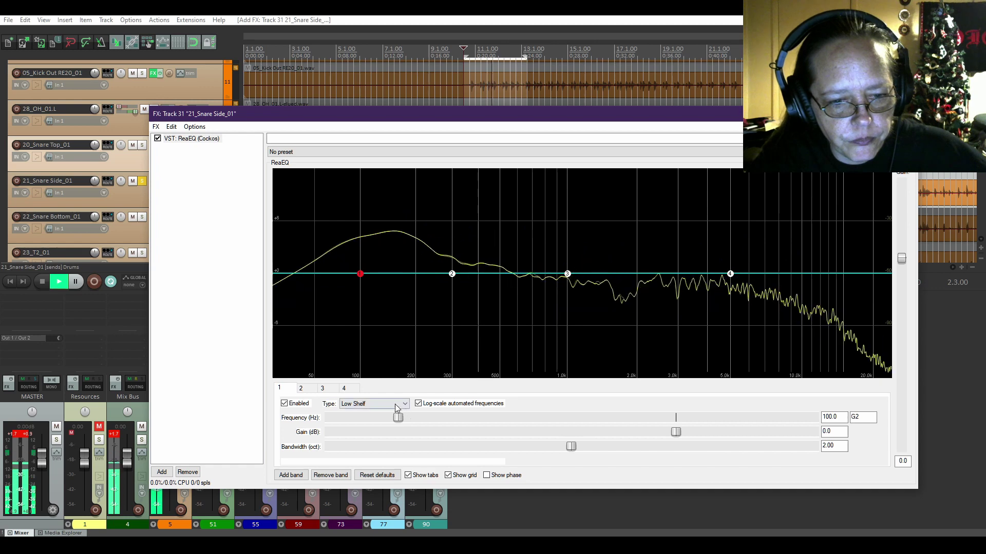
left_click(370, 406)
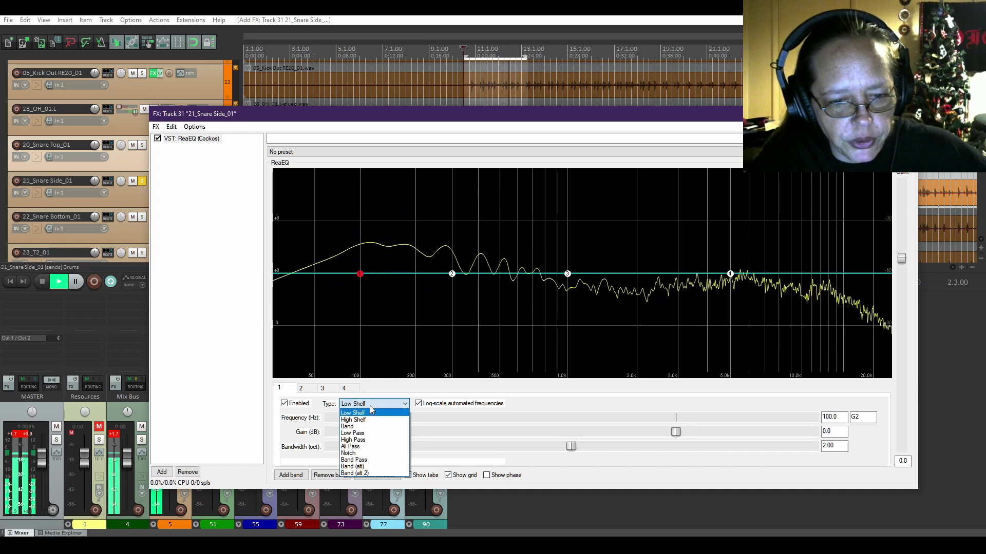
left_click(365, 440)
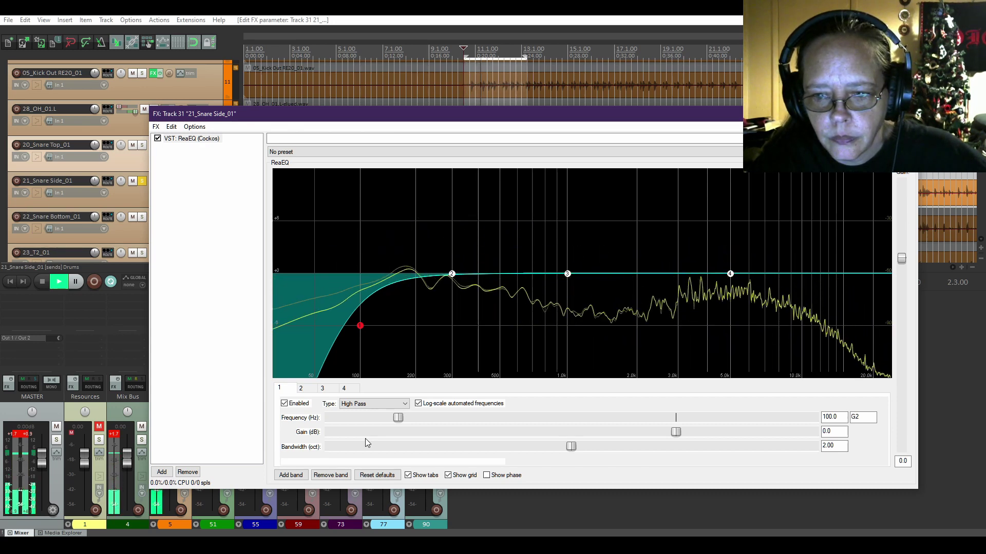
Make band 4 a low-pass near 9 kHz, then stop playback
left_click(730, 275)
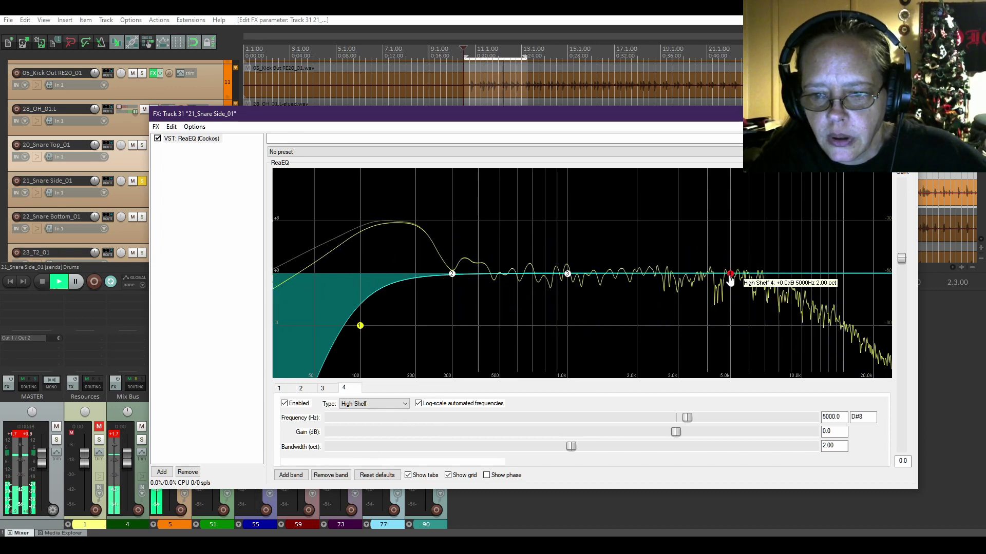
left_click(373, 404)
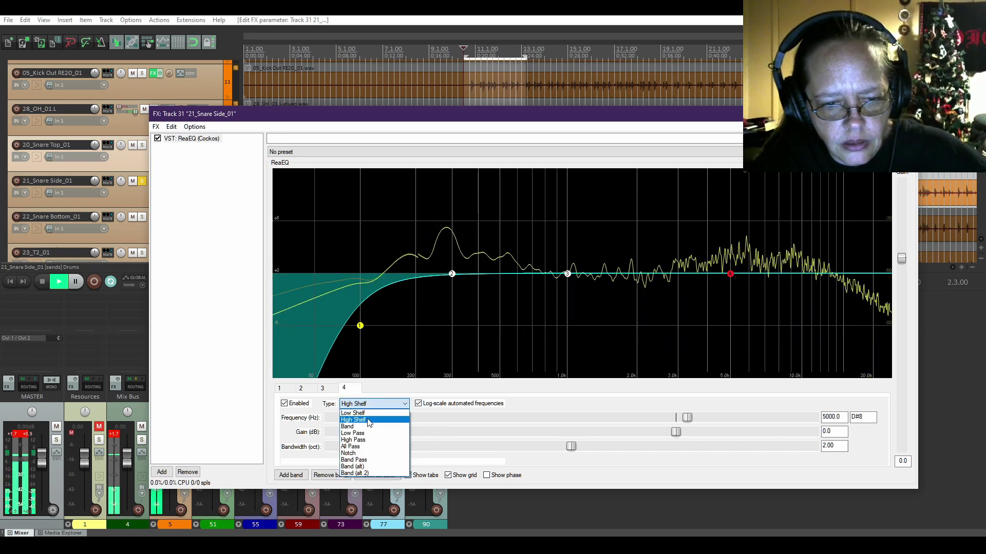
left_click(364, 438)
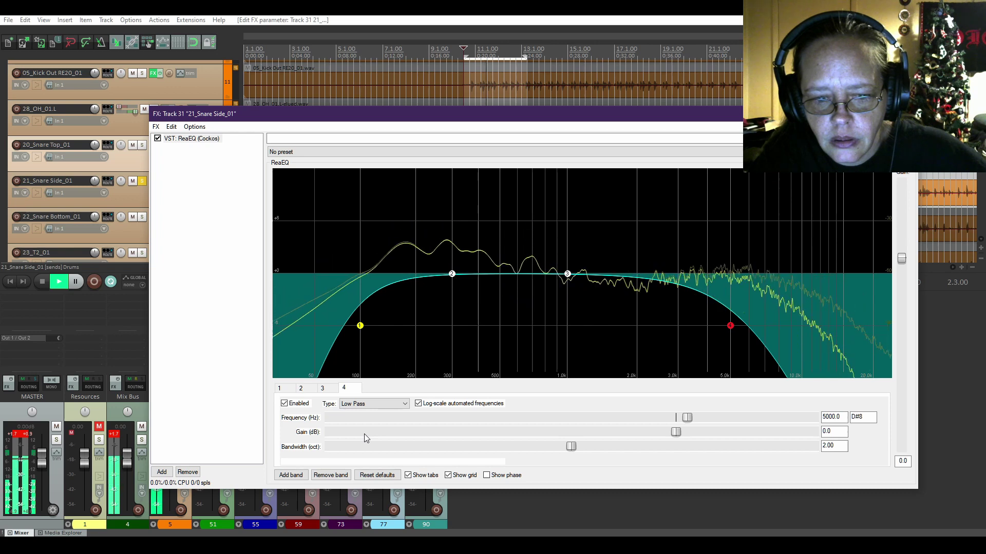
left_click_drag(691, 418, 737, 417)
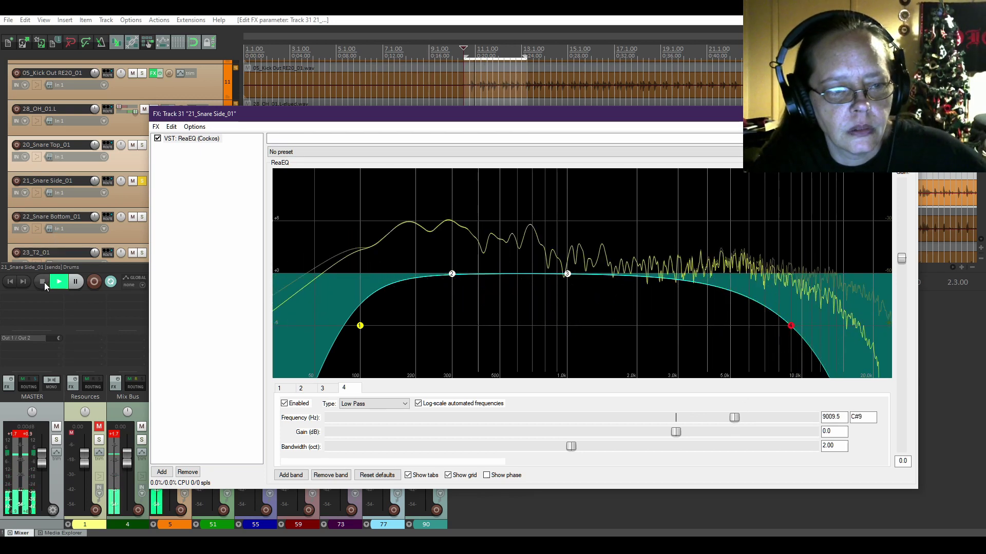
key("space")
Close the snare side FX, solo 22_Snare Bottom_01 instead, and play it
key("Escape")
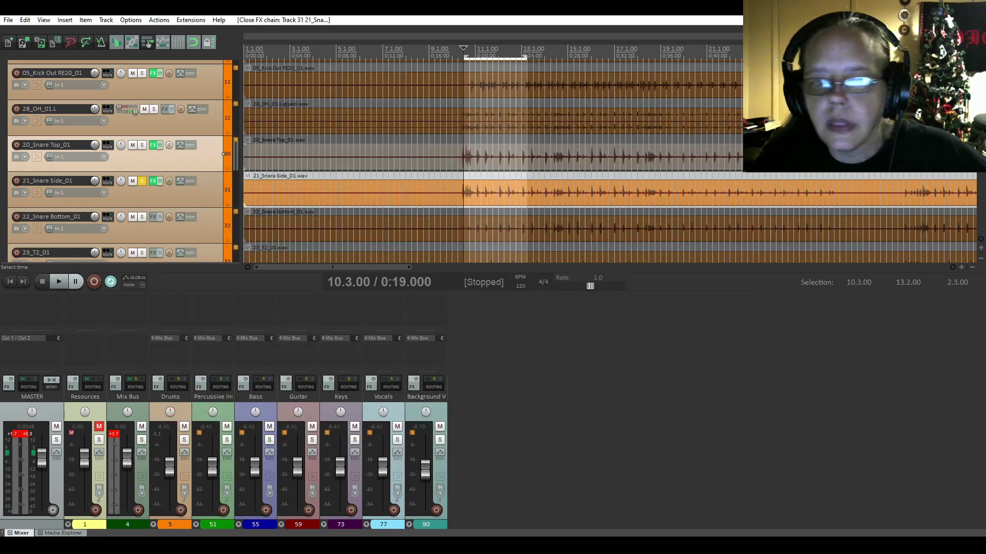
left_click(142, 180)
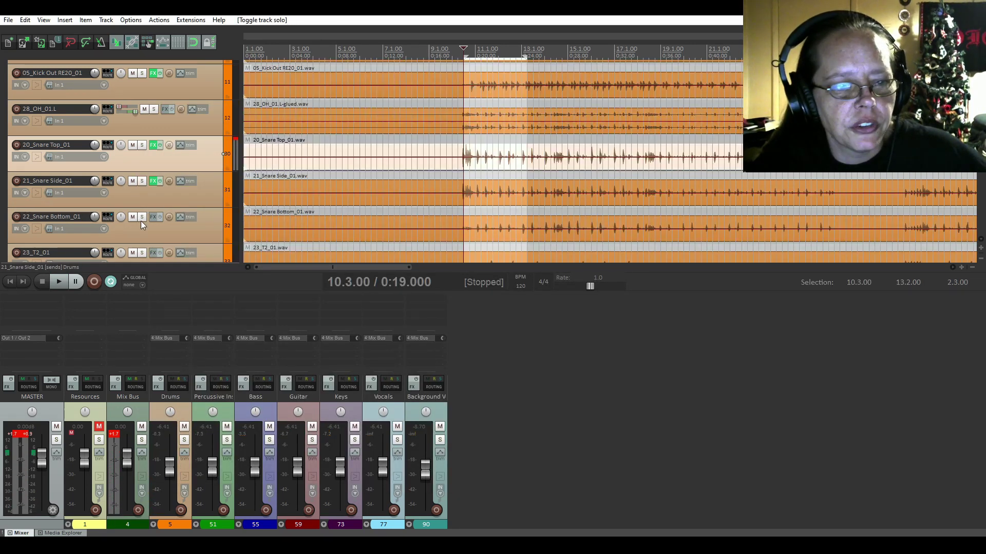
left_click(143, 216)
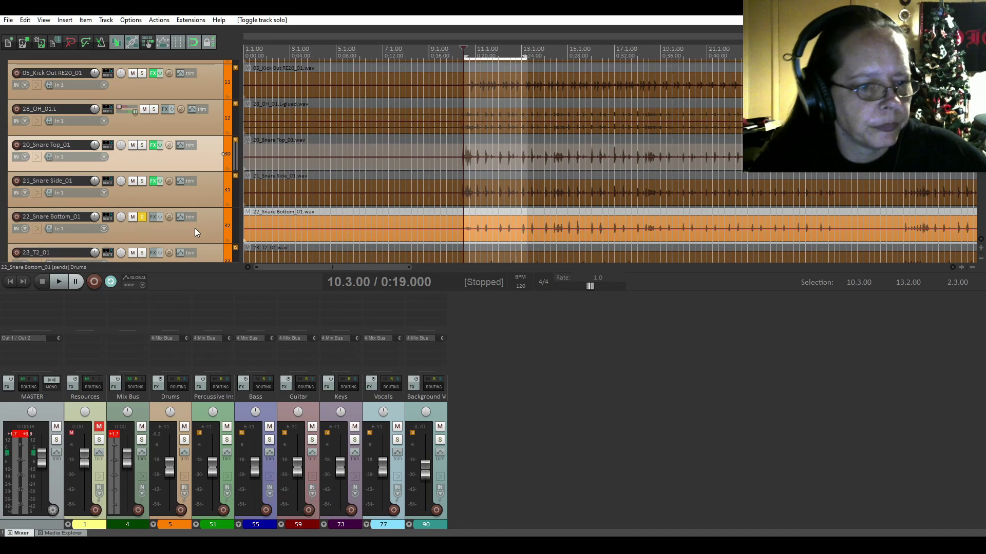
left_click(55, 282)
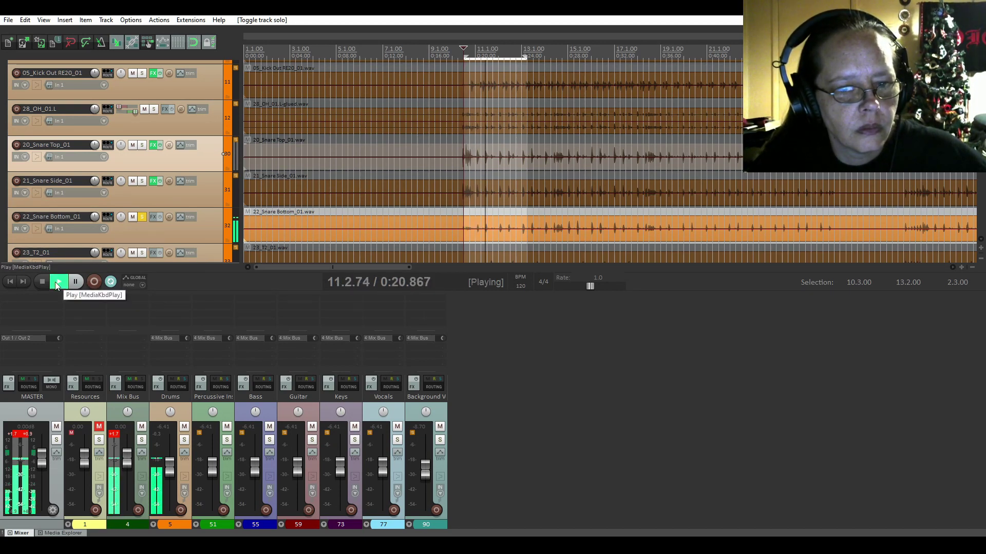
Add ReaEQ to the snare bottom track and change band 1 from low shelf to high-pass
left_click(153, 218)
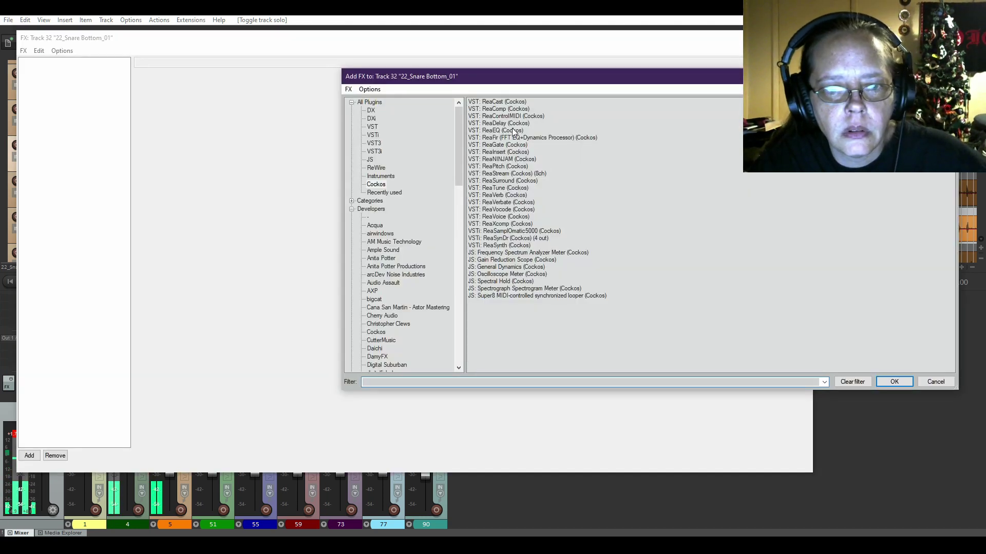
left_click(892, 380)
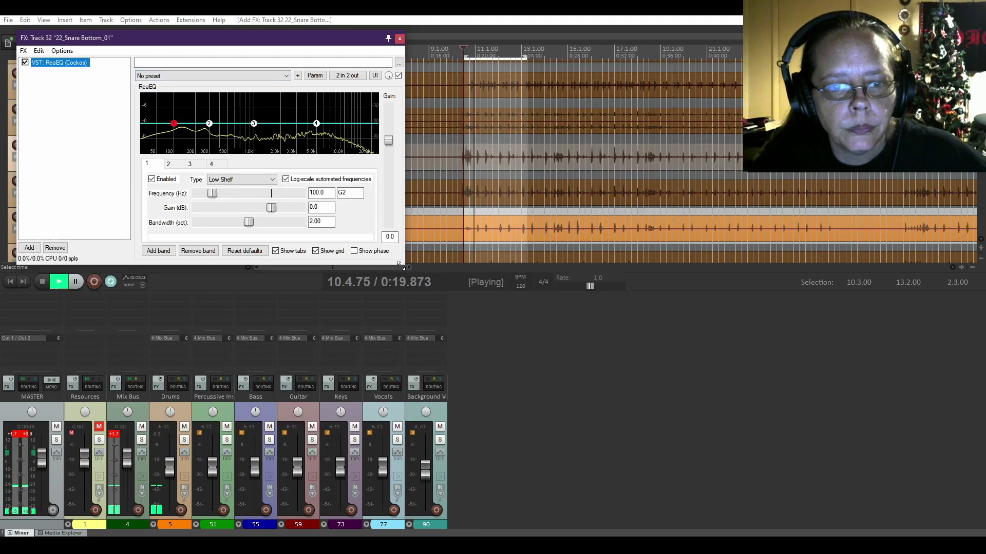
left_click_drag(406, 262, 707, 418)
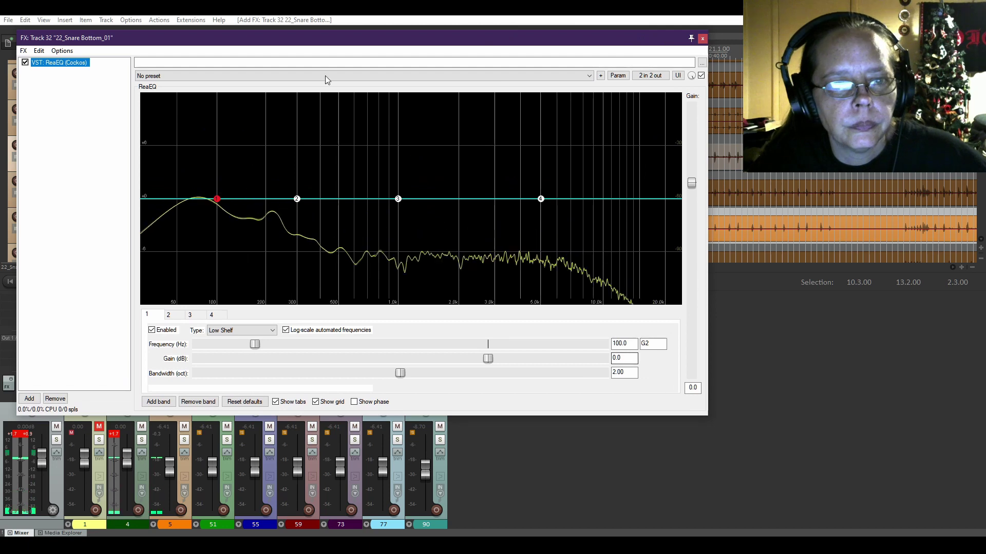
left_click_drag(318, 39, 518, 93)
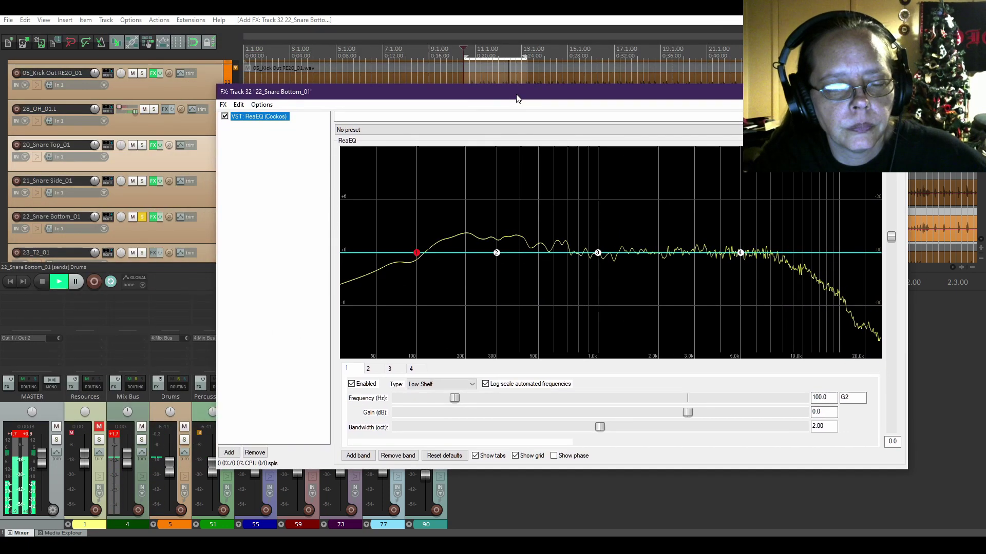
left_click(441, 384)
left_click(426, 424)
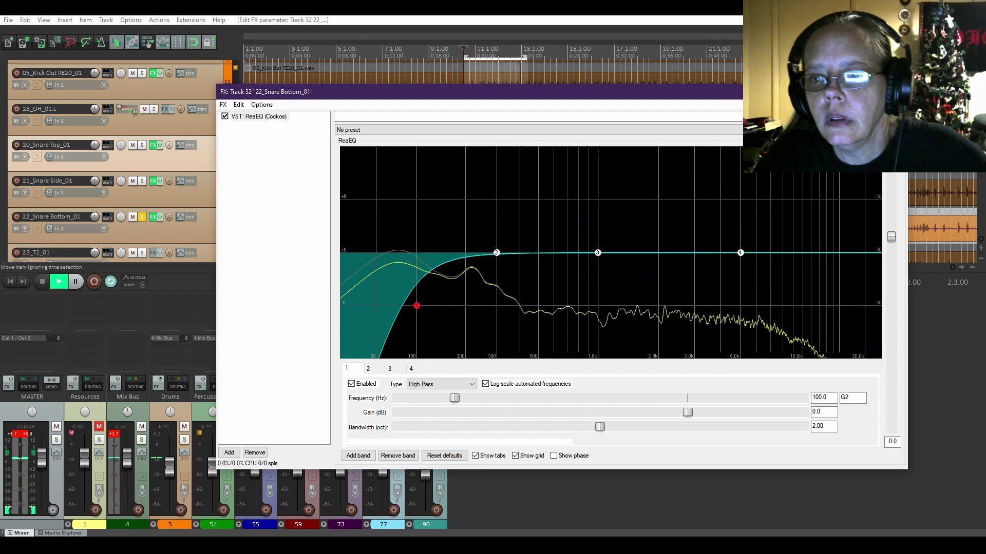
Close the snare bottom FX, solo the Drums bus in its place, and play it
key("Escape")
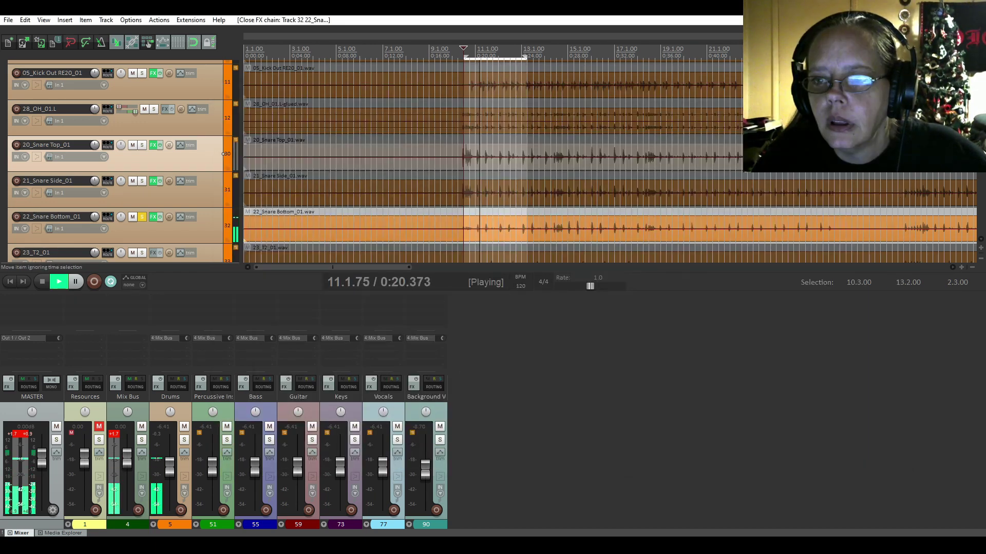
left_click(42, 281)
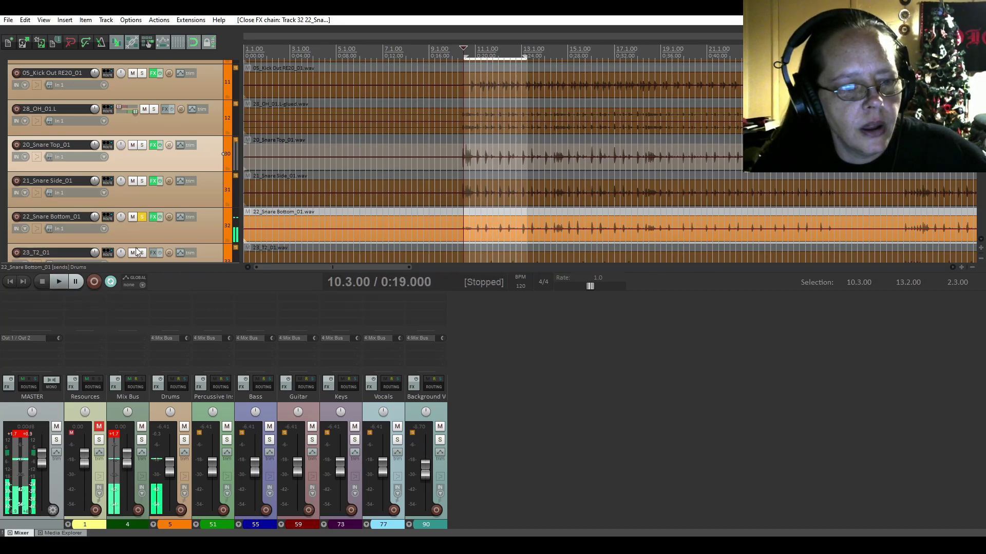
left_click(142, 217)
scroll(81, 220, "up", 2)
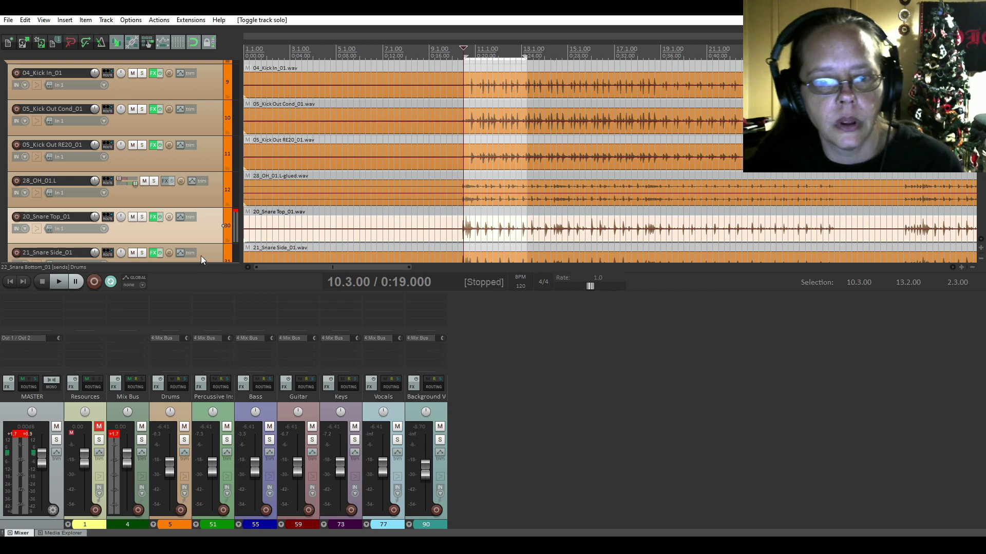
scroll(76, 172, "up", 1)
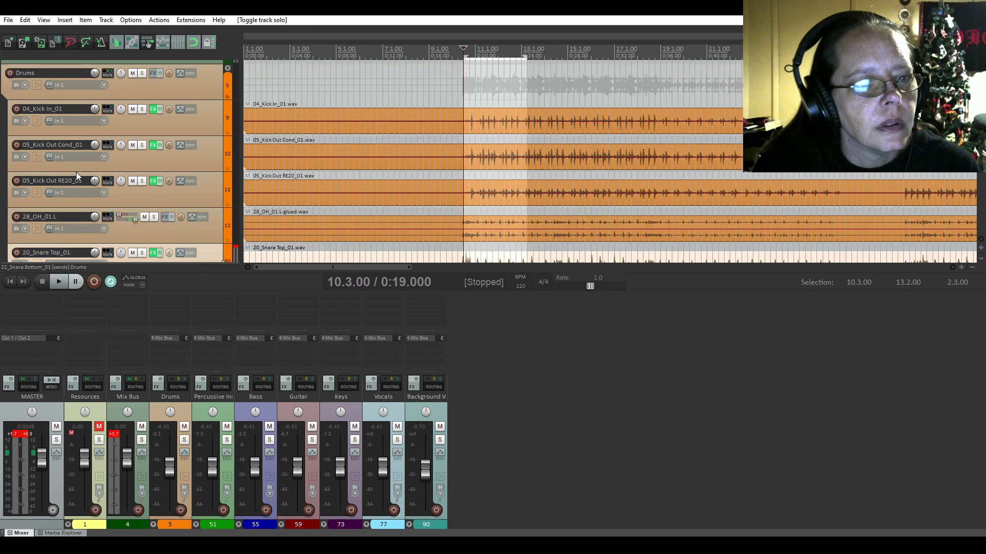
left_click(142, 72)
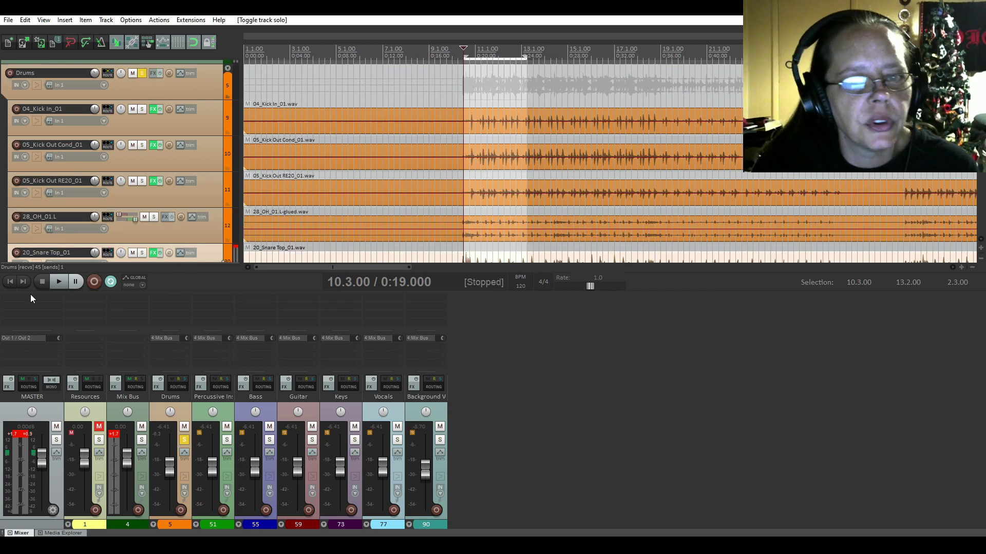
left_click(60, 282)
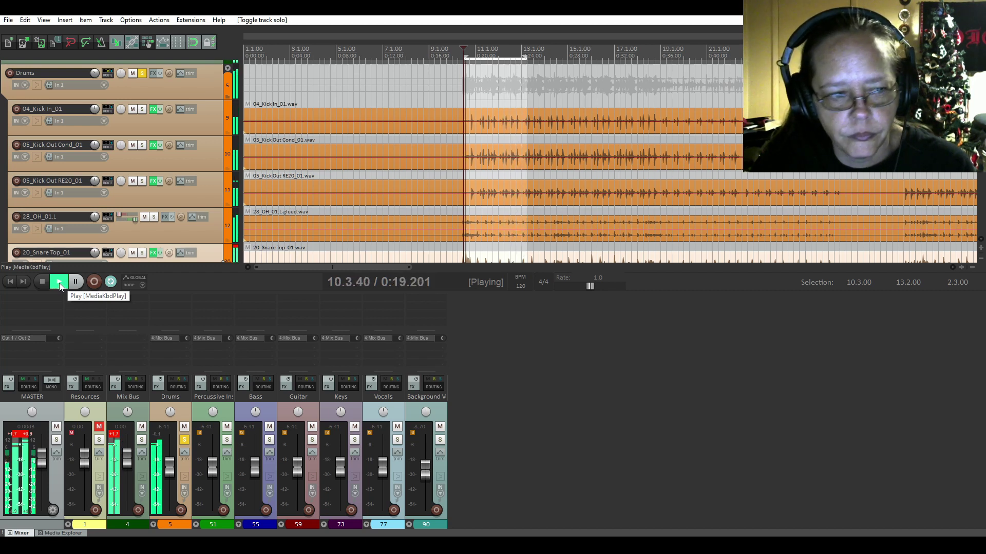
left_click(42, 282)
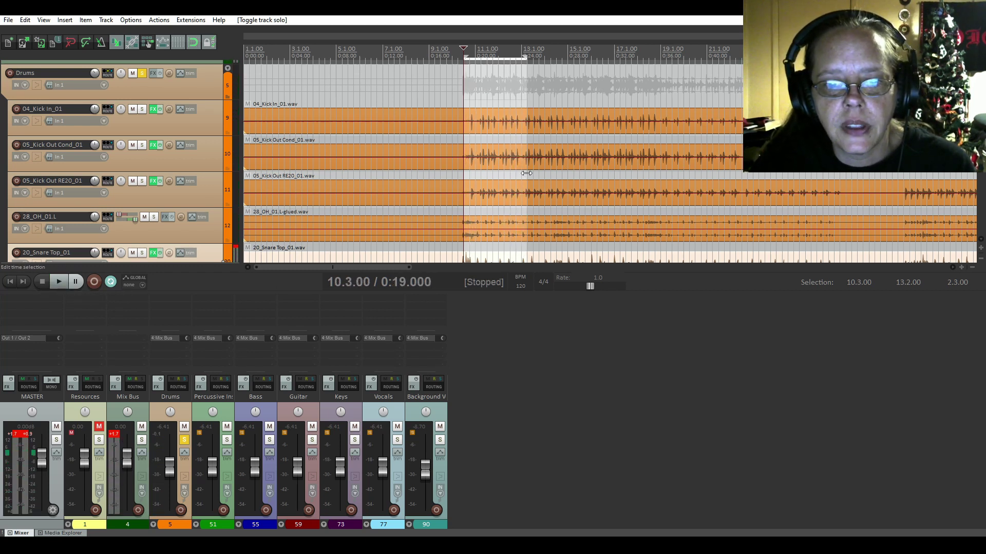
Extend the time selection end to 15.1.00 and play the longer section
left_click_drag(526, 174, 567, 175)
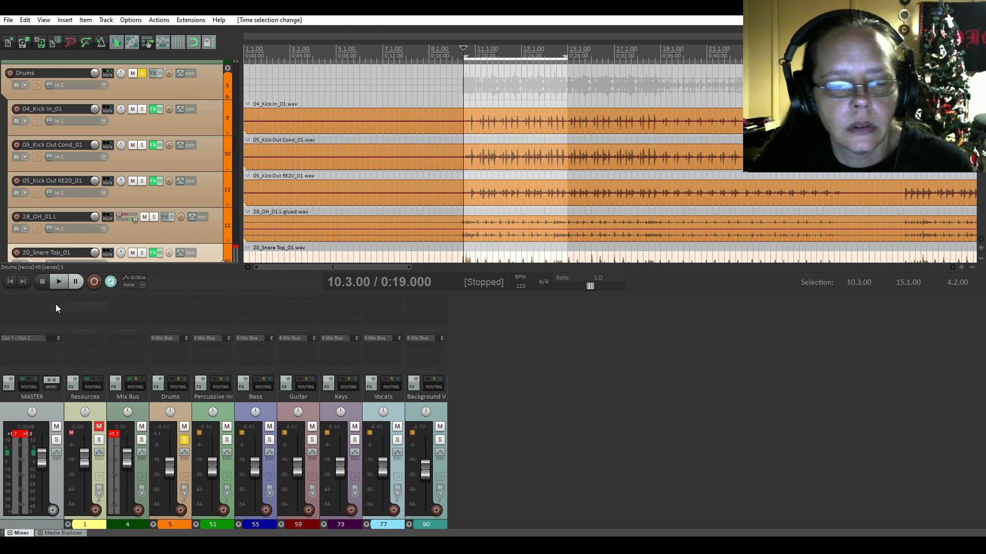
left_click(55, 287)
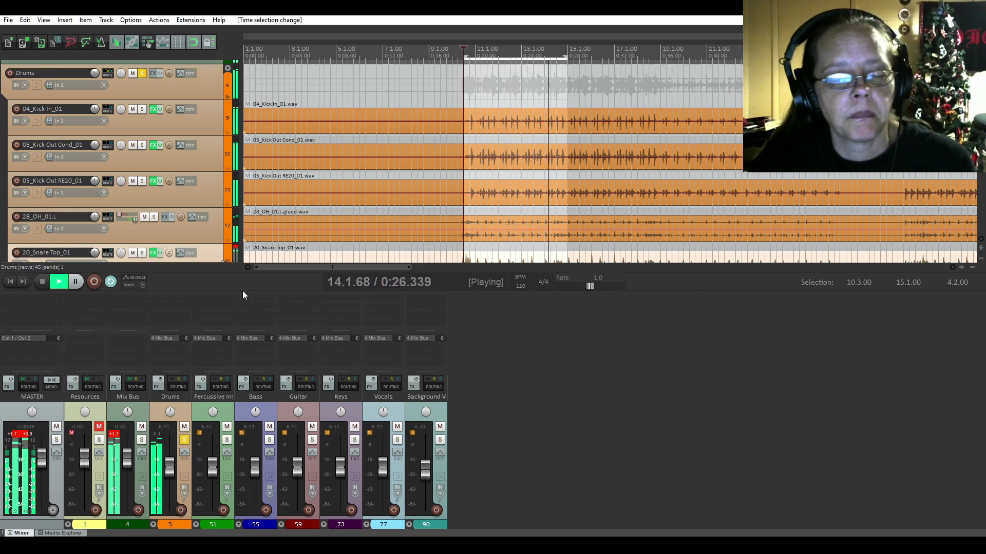
left_click(45, 281)
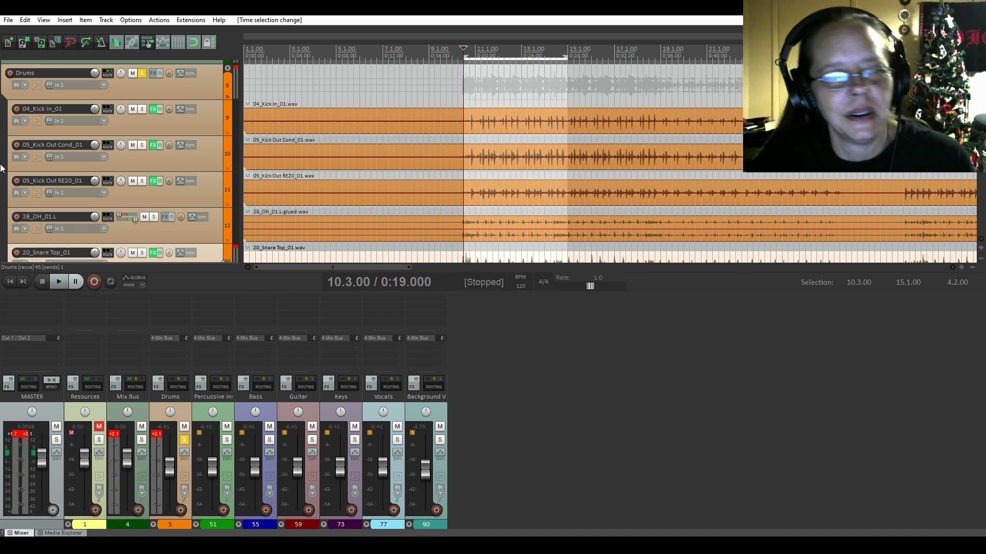
Clear the time selection with Escape and scroll through the track list to review the tracks
scroll(3, 150, "down", 1)
scroll(4, 150, "down", 1)
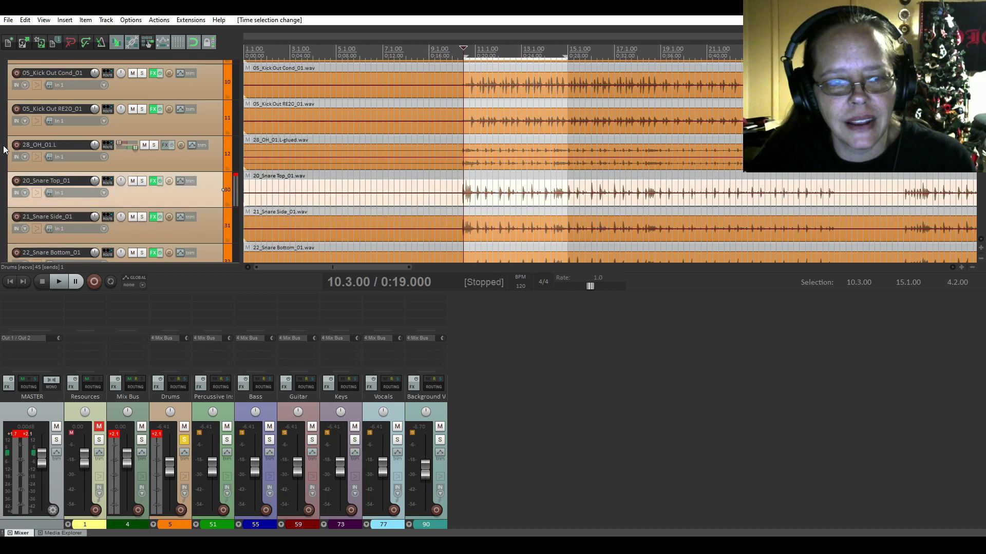
scroll(4, 150, "up", 1)
key("Escape")
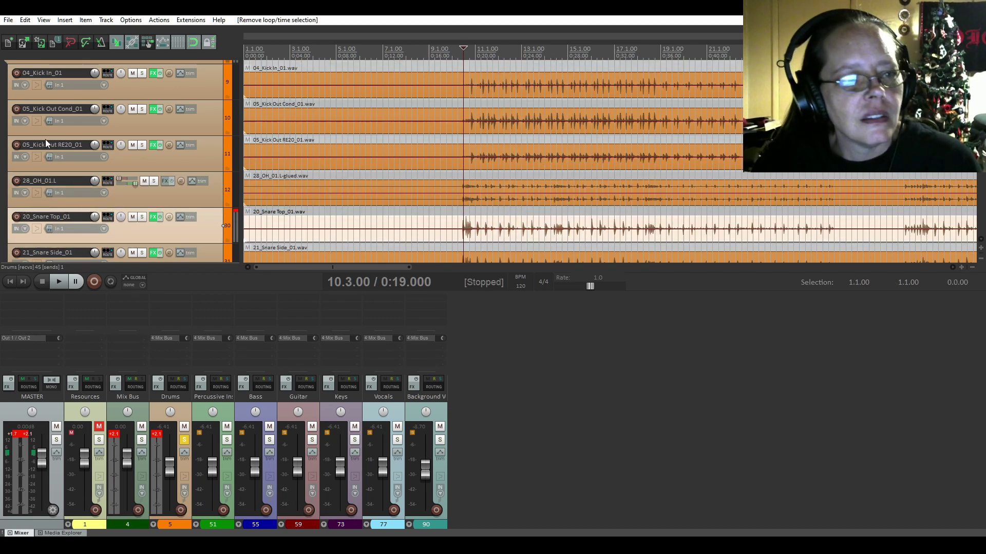
scroll(1, 180, "down", 3)
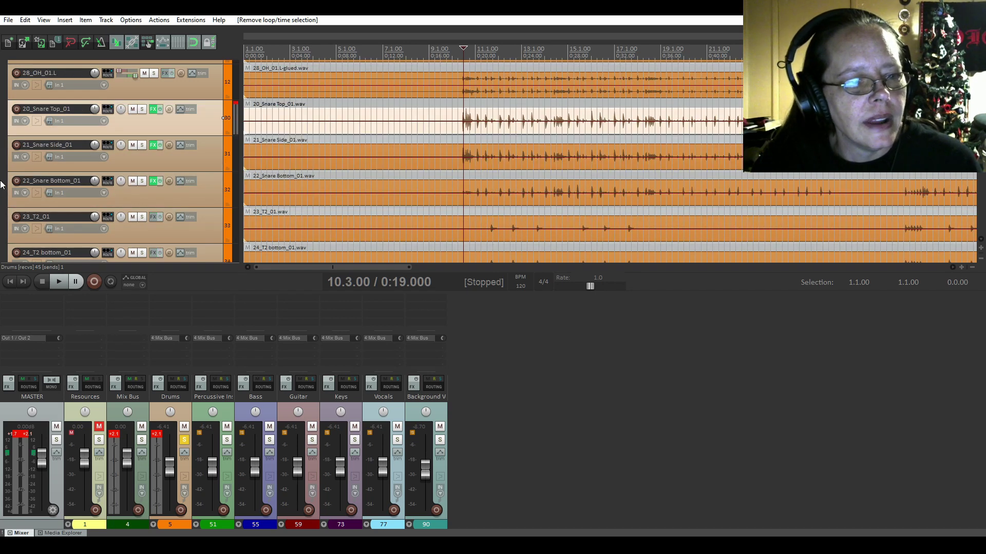
scroll(2, 185, "down", 2)
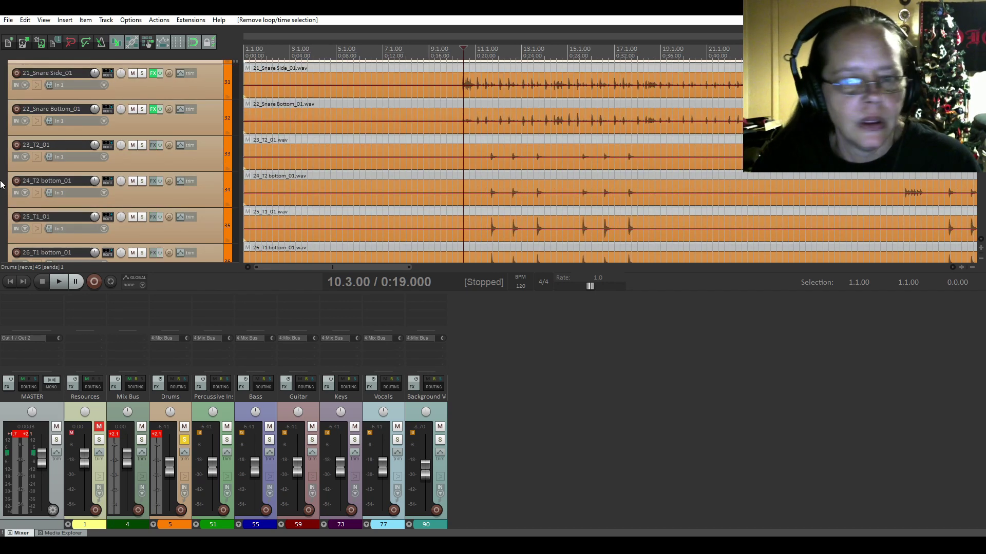
scroll(2, 185, "down", 4)
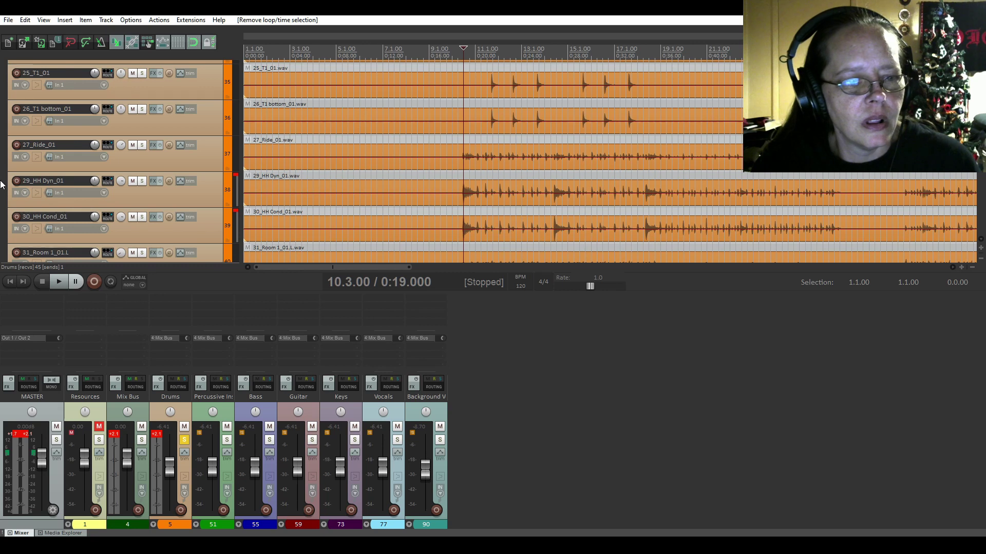
scroll(2, 185, "down", 8)
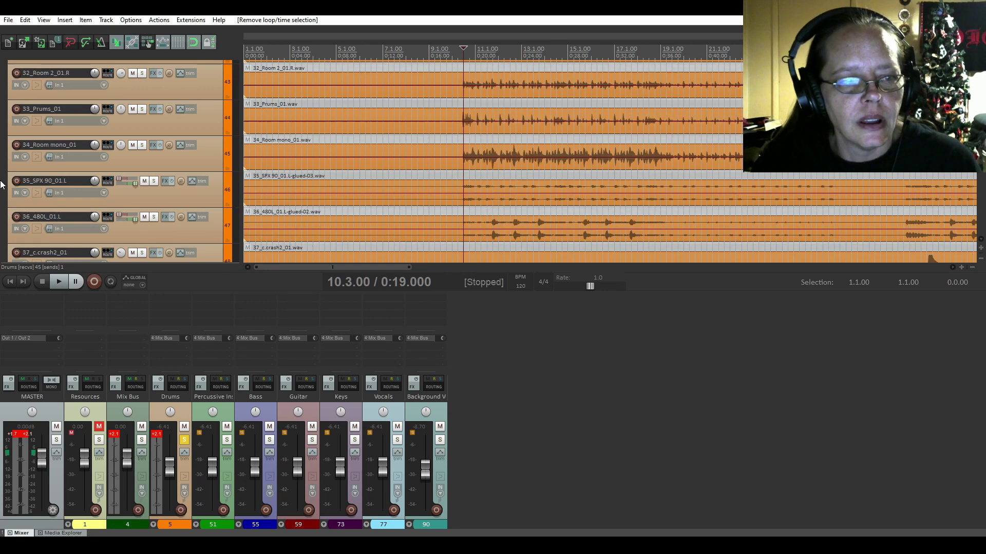
scroll(2, 184, "down", 1)
scroll(2, 184, "up", 15)
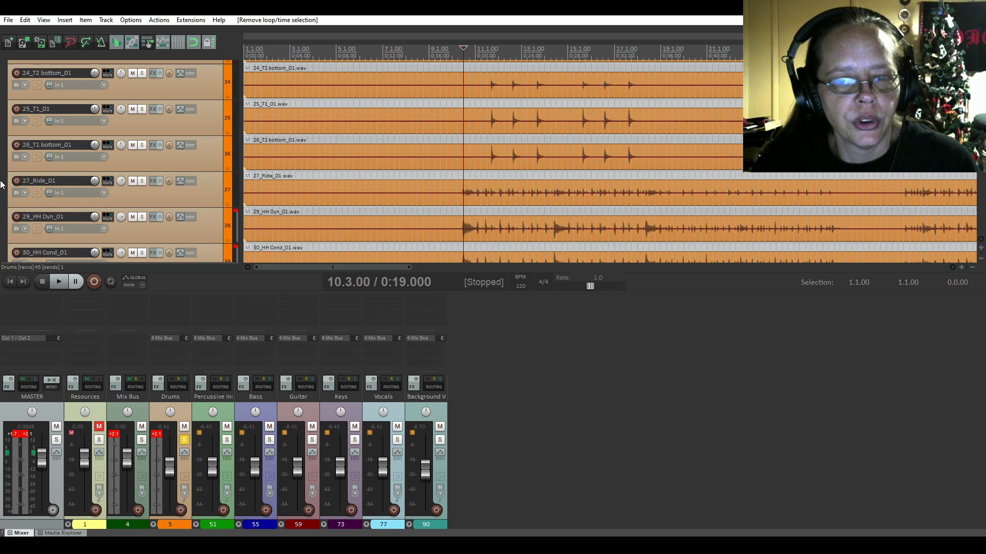
scroll(2, 185, "up", 1)
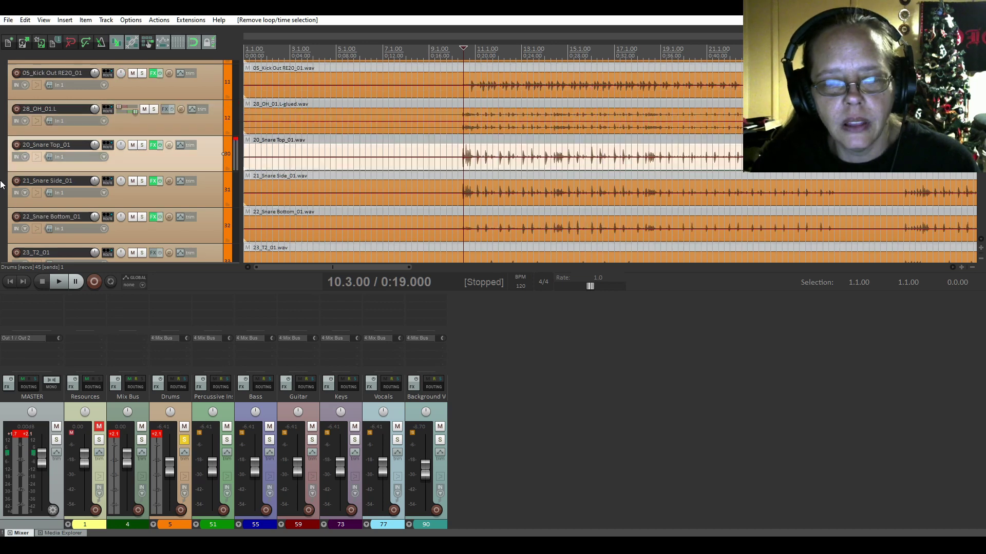
scroll(2, 185, "down", 2)
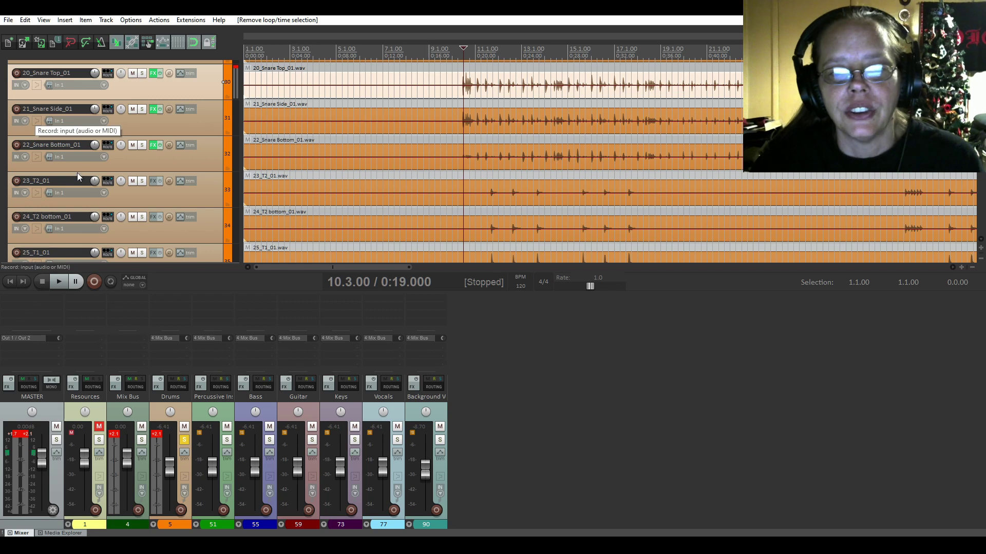
scroll(71, 193, "up", 15)
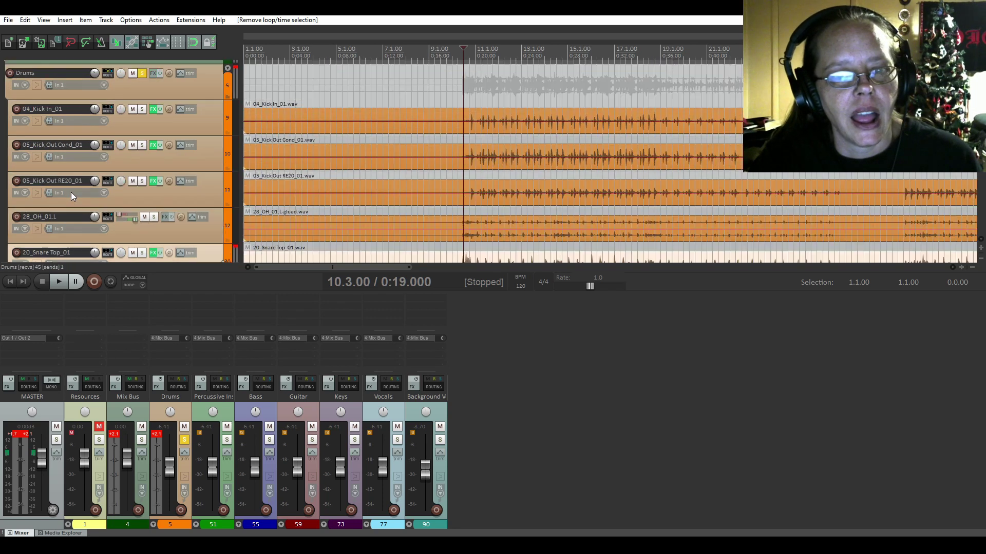
scroll(70, 192, "down", 1)
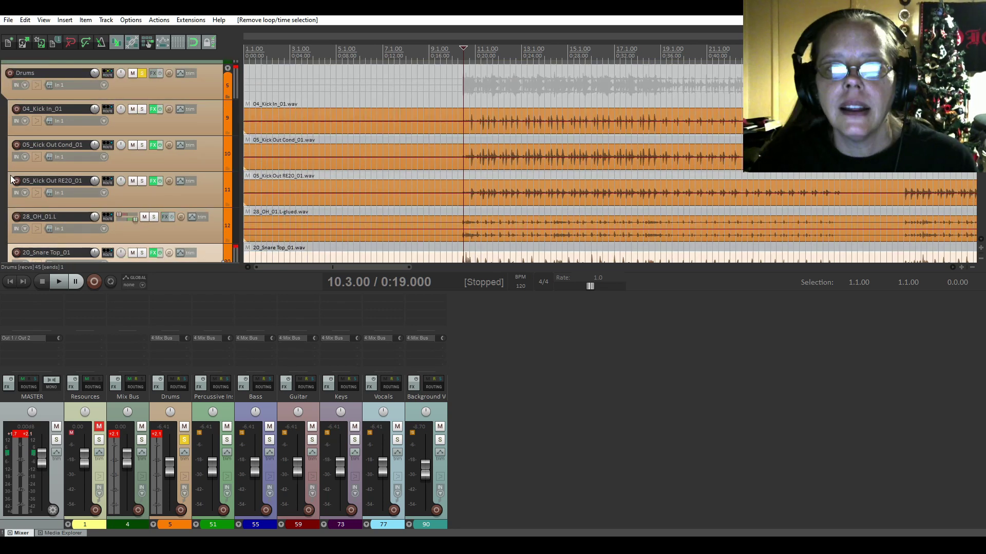